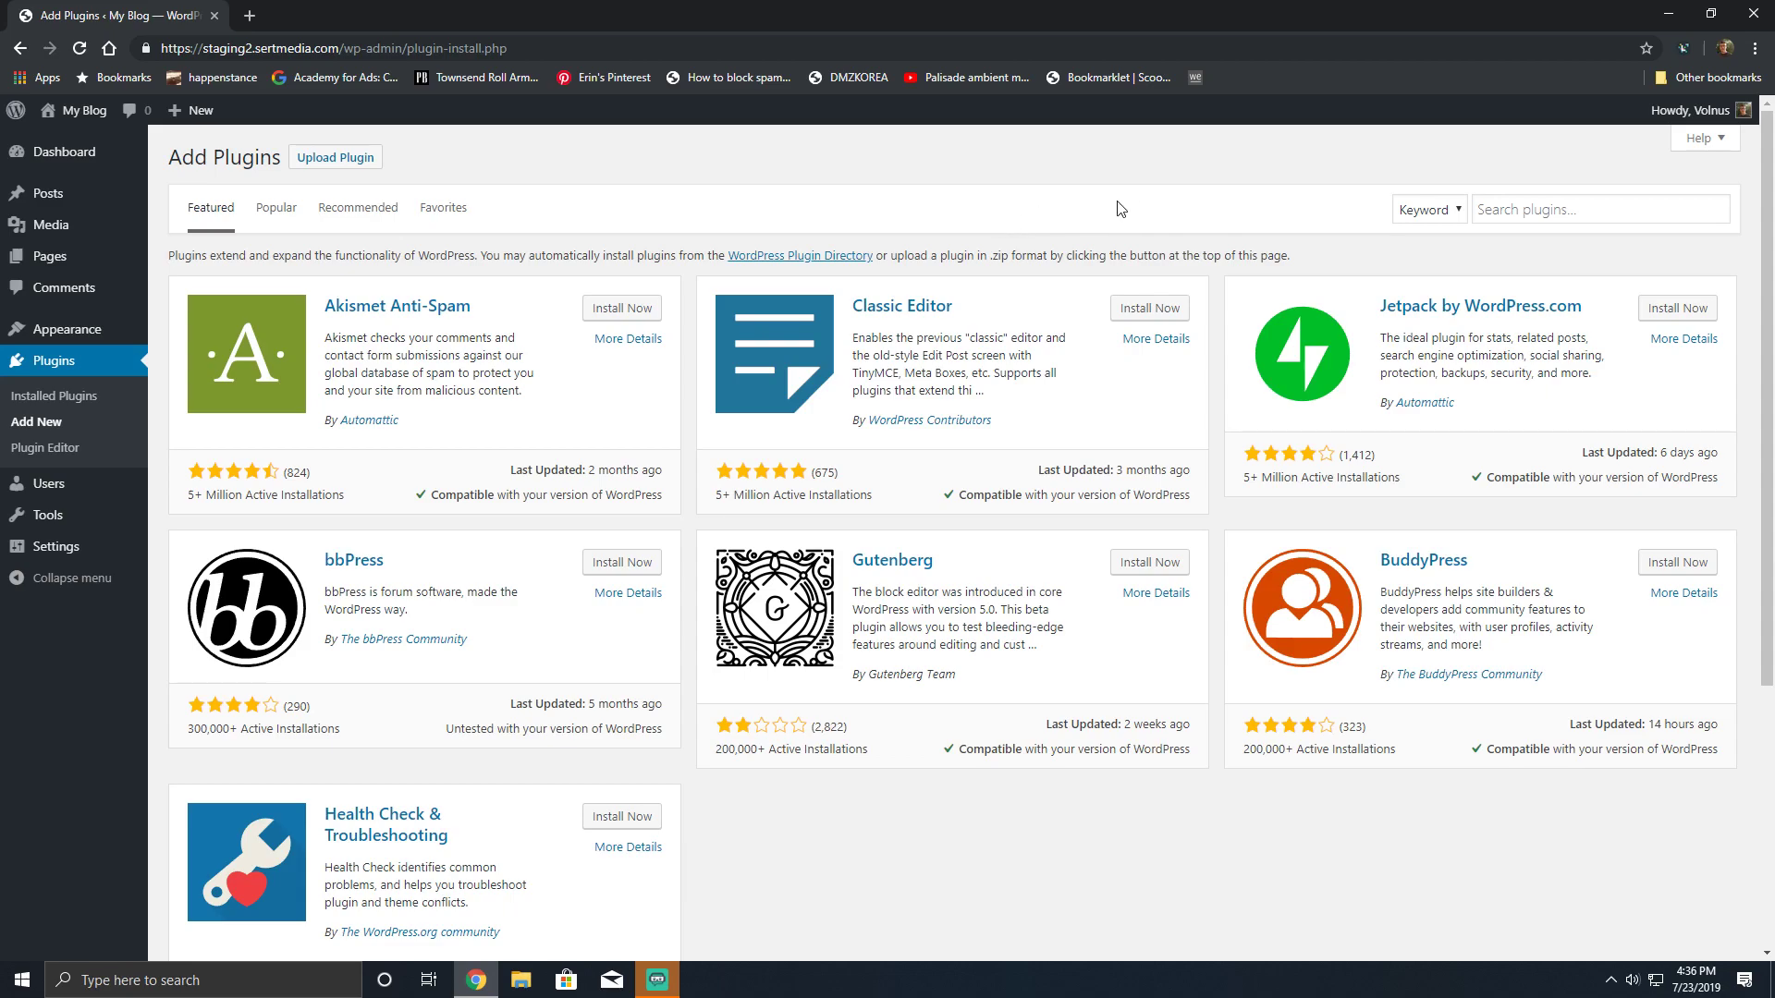
- Search the plugin directory for 'siteground', then install and activate SG Optimizer
click(1542, 212)
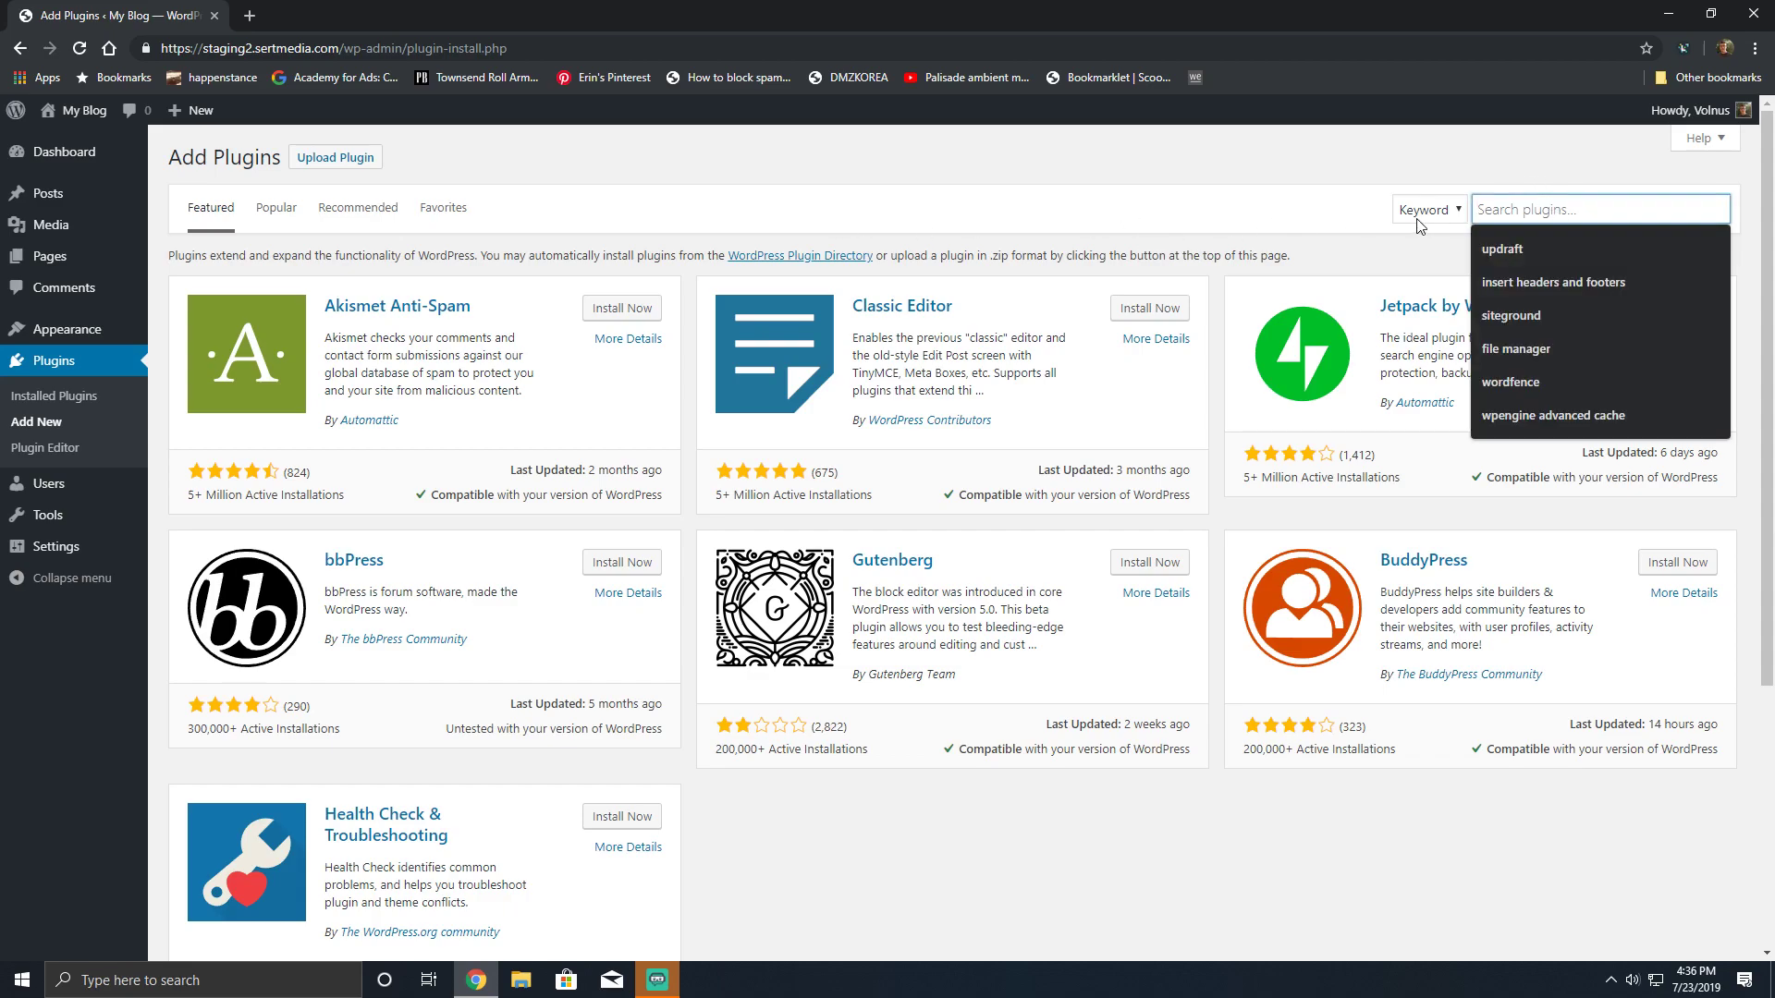
text(siteground)
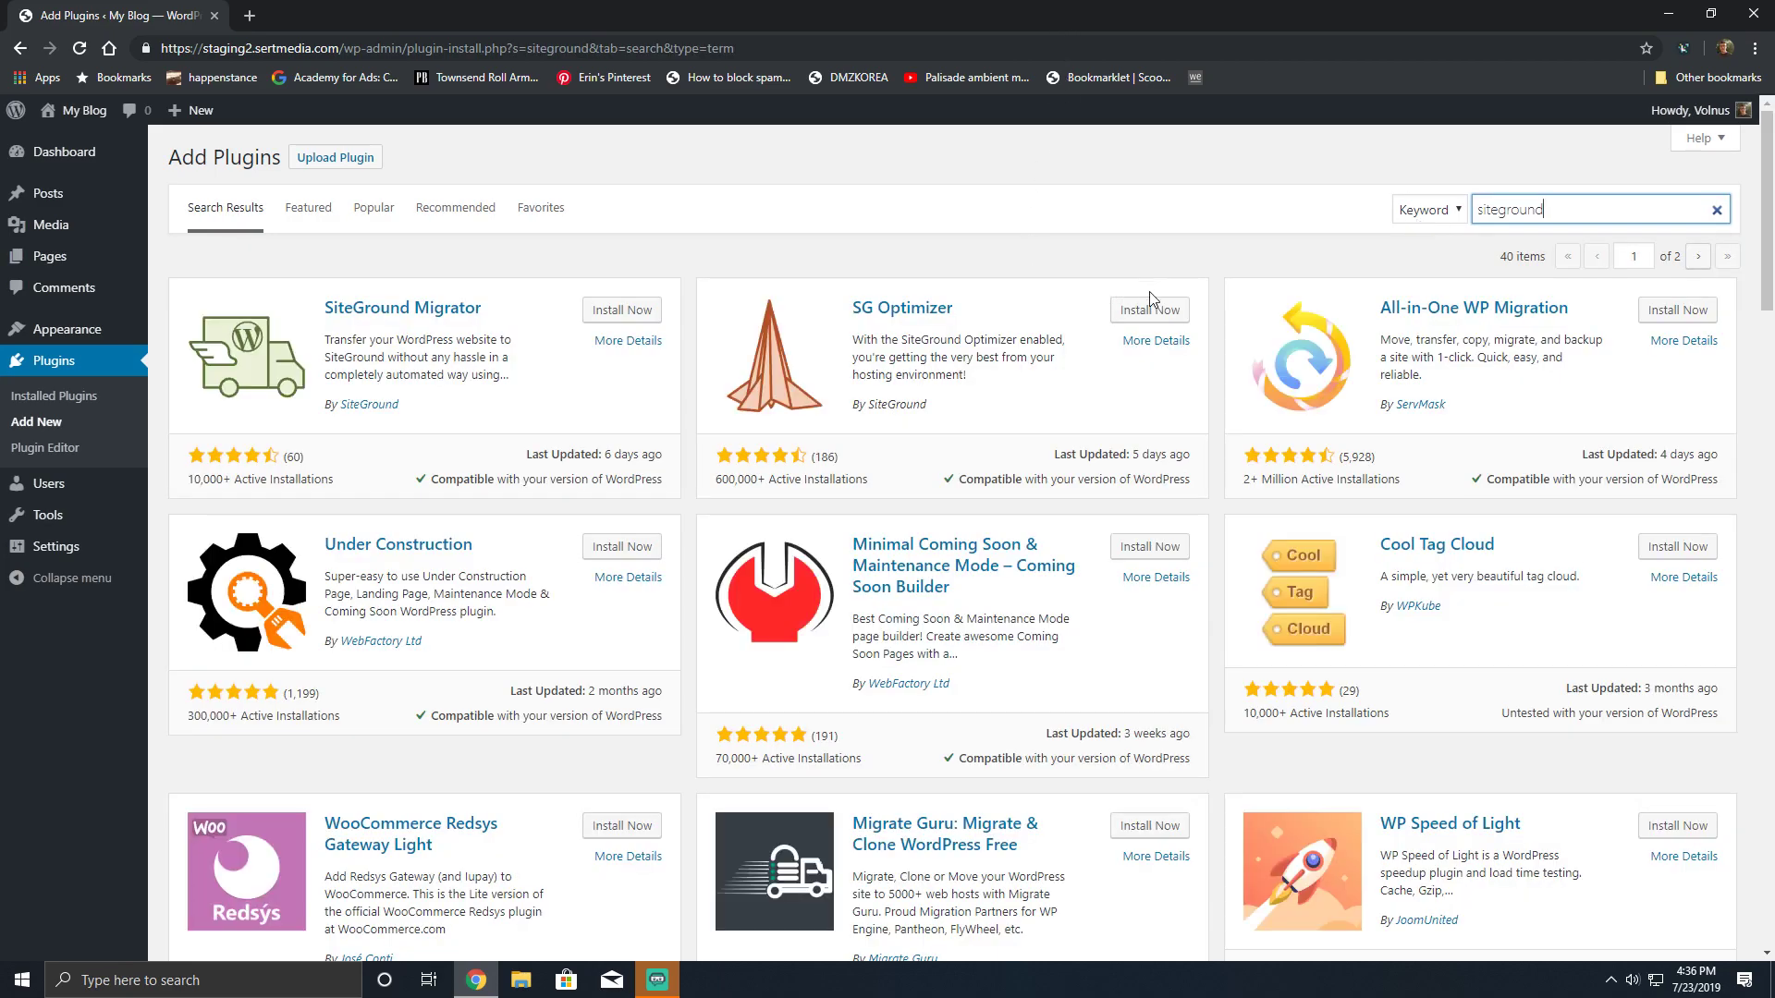
click(1176, 312)
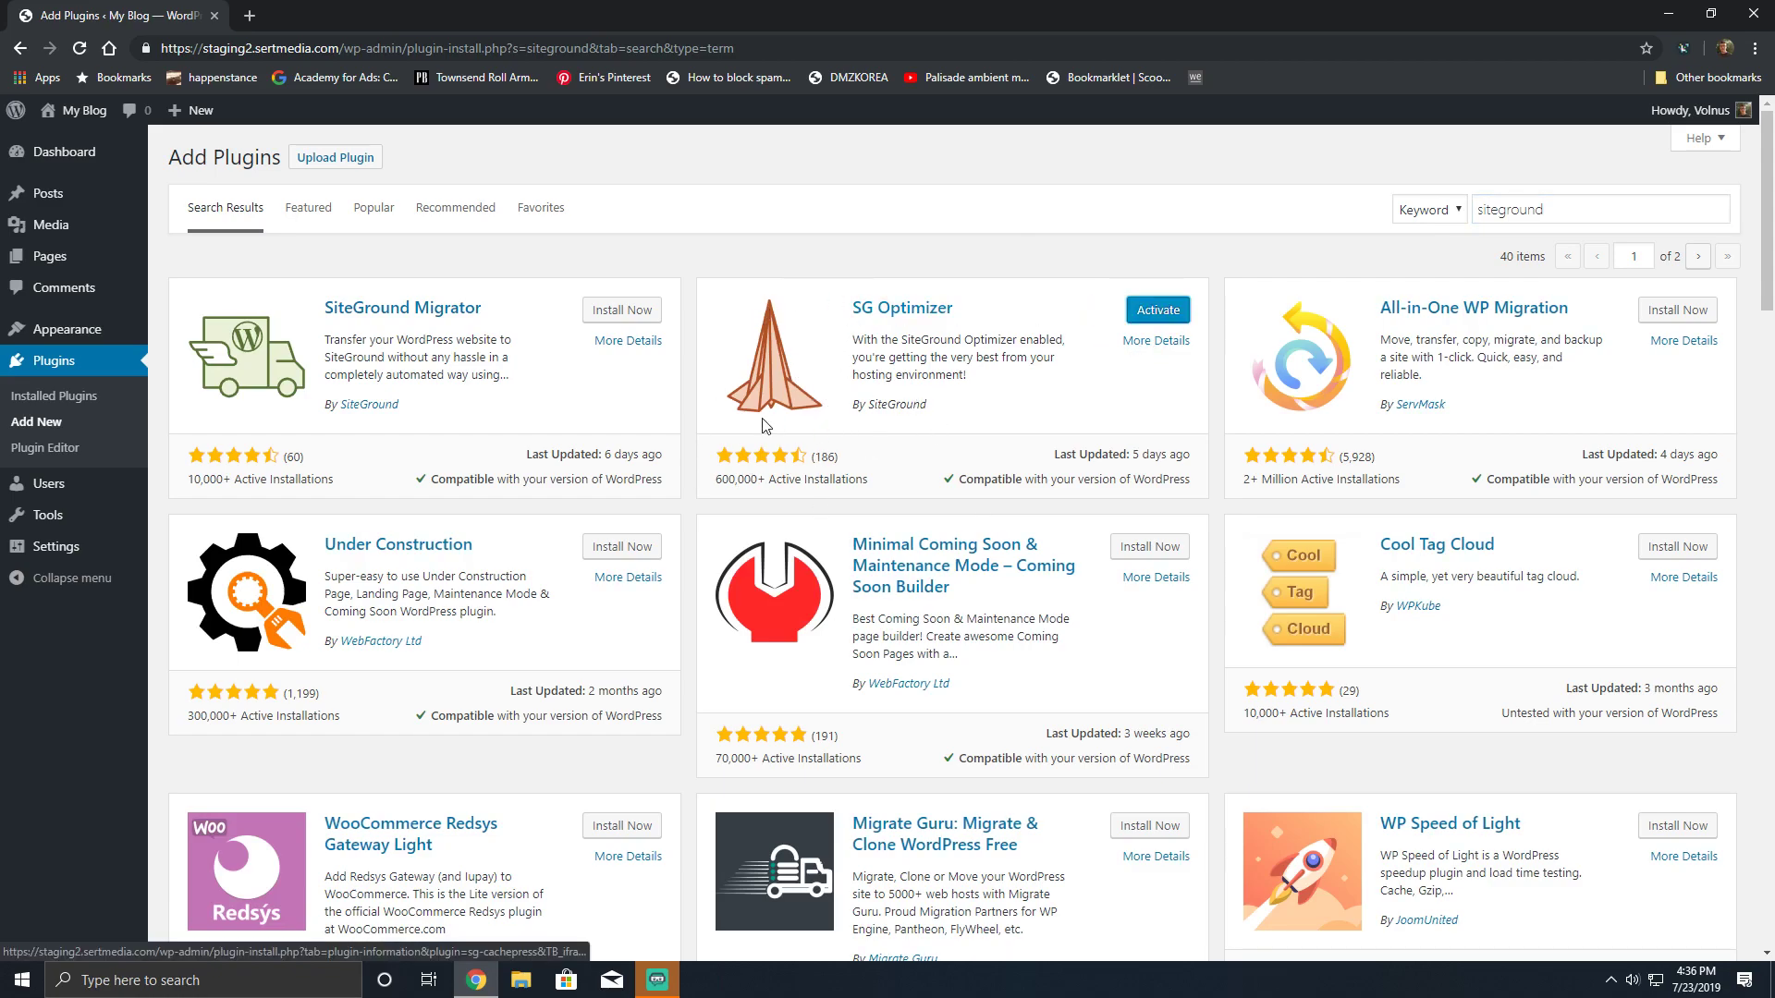
click(1157, 311)
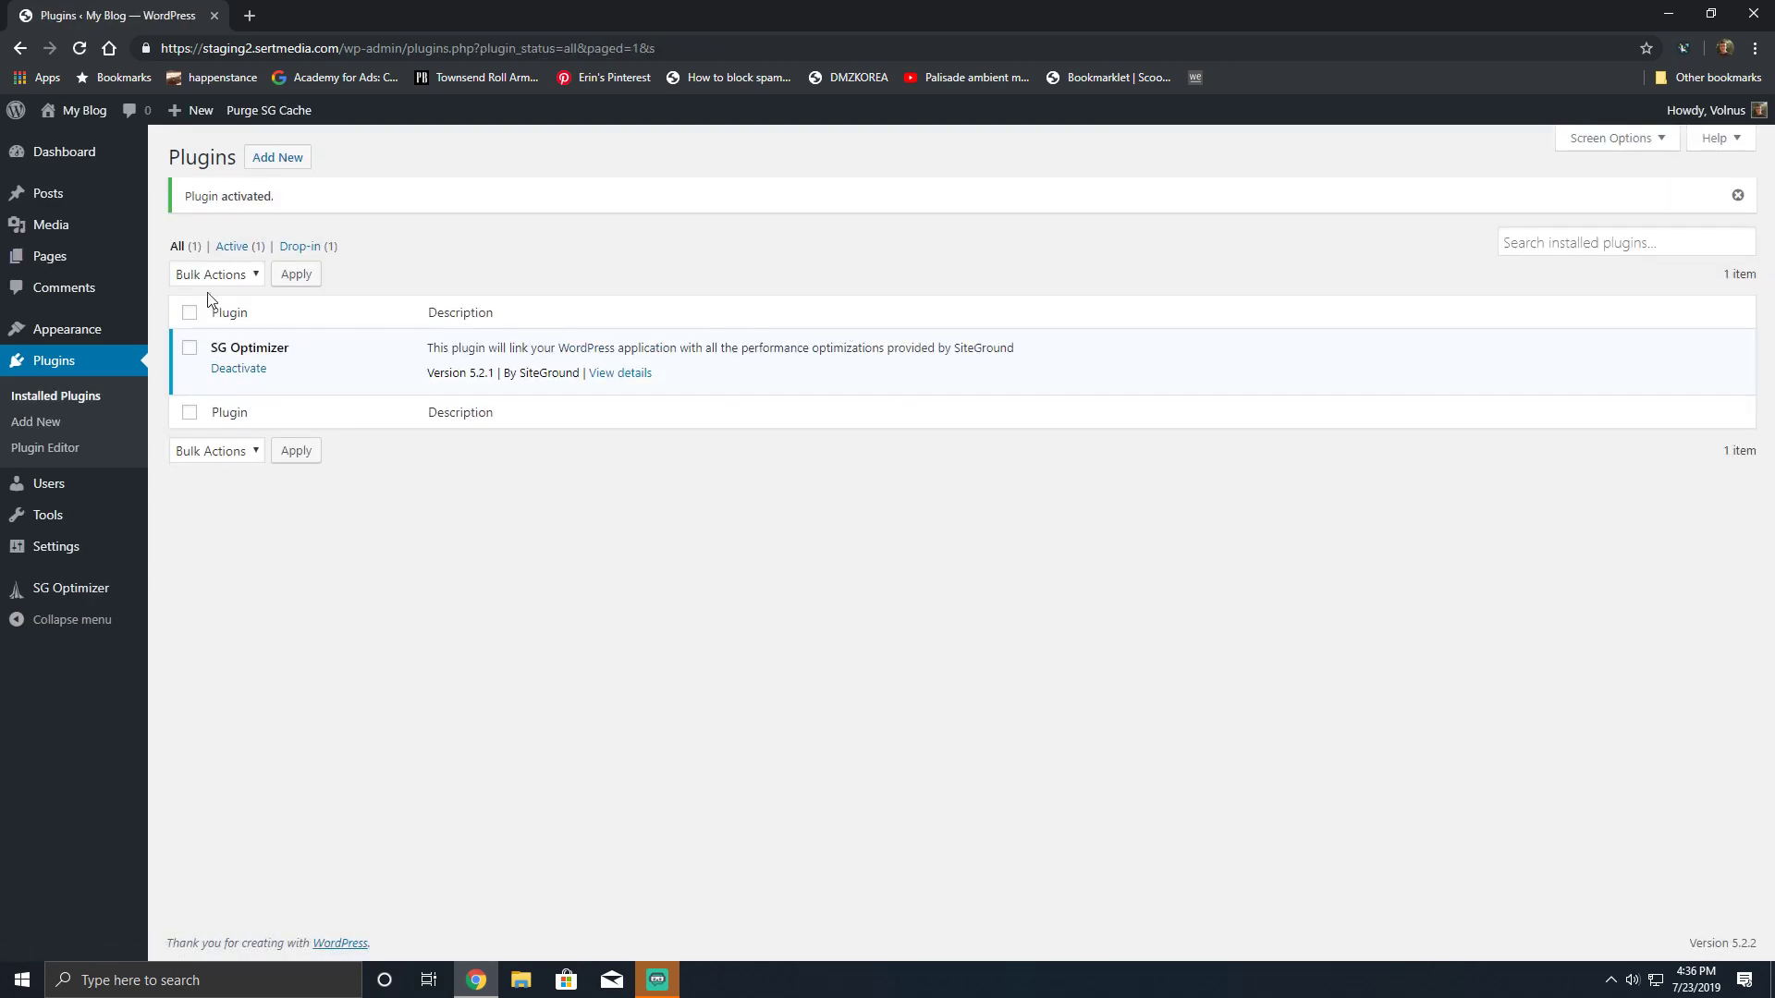
- Go to SG Optimizer's Supercacher Settings and look over the caching options
click(94, 592)
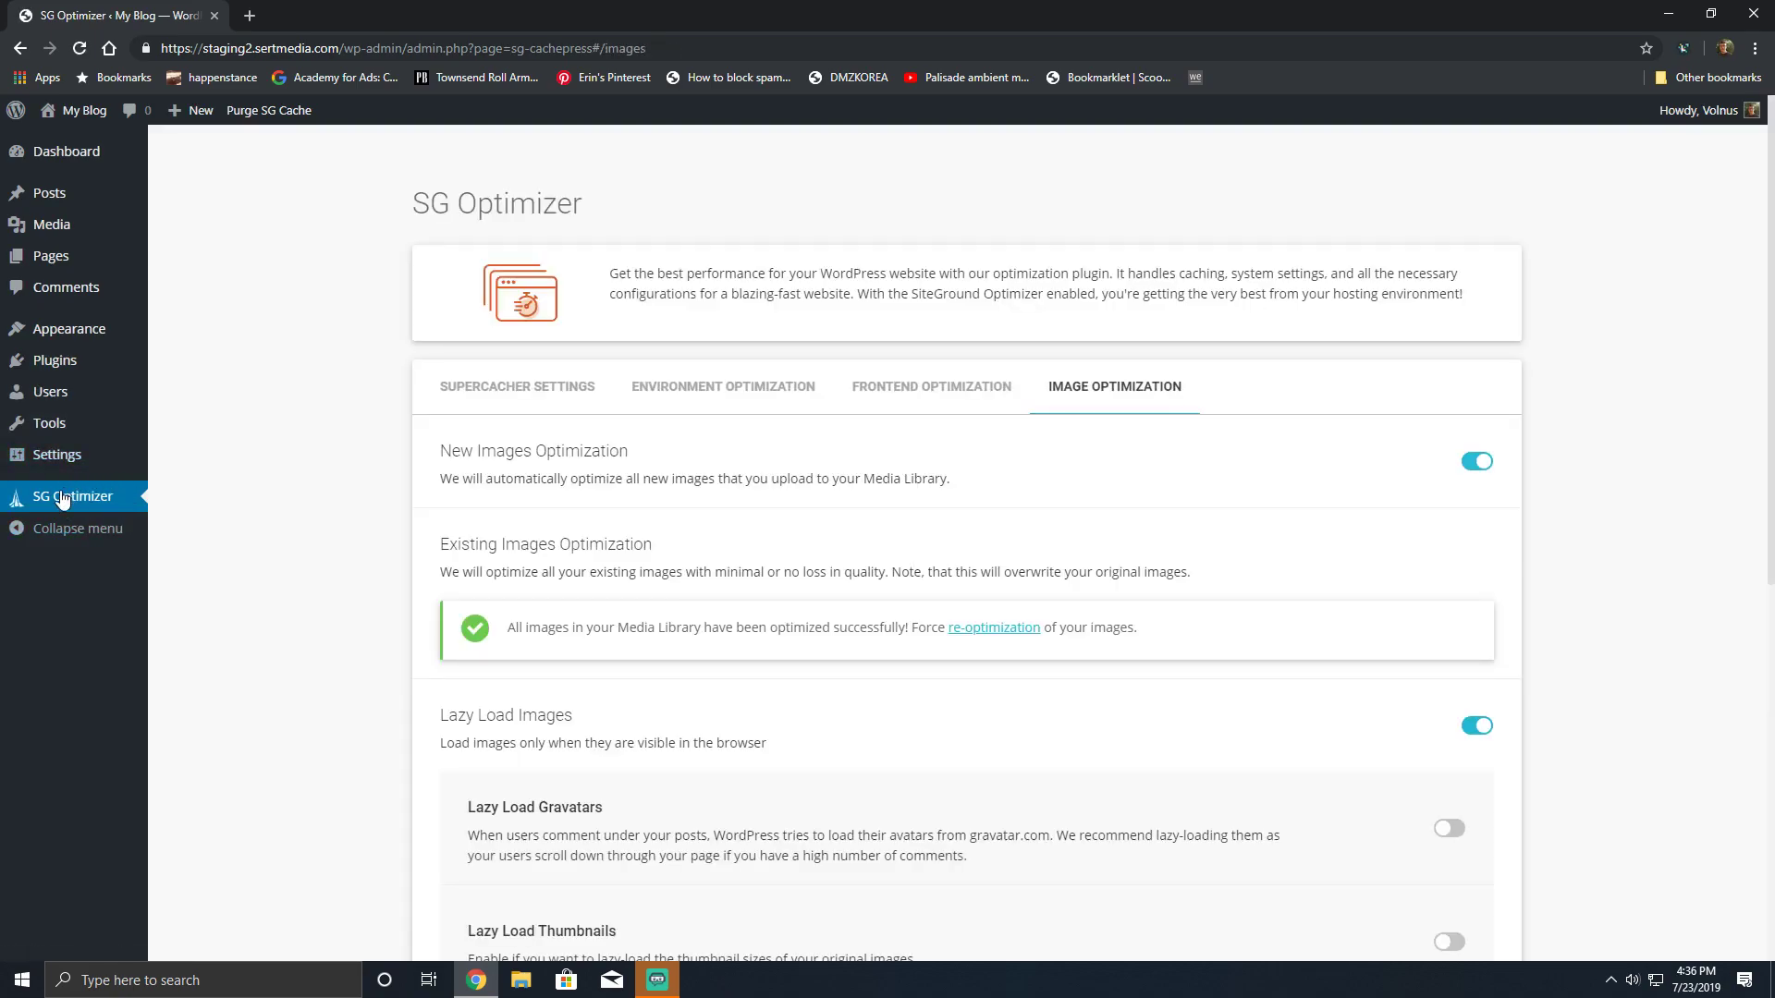
click(468, 390)
scroll(398, 375, down, 5)
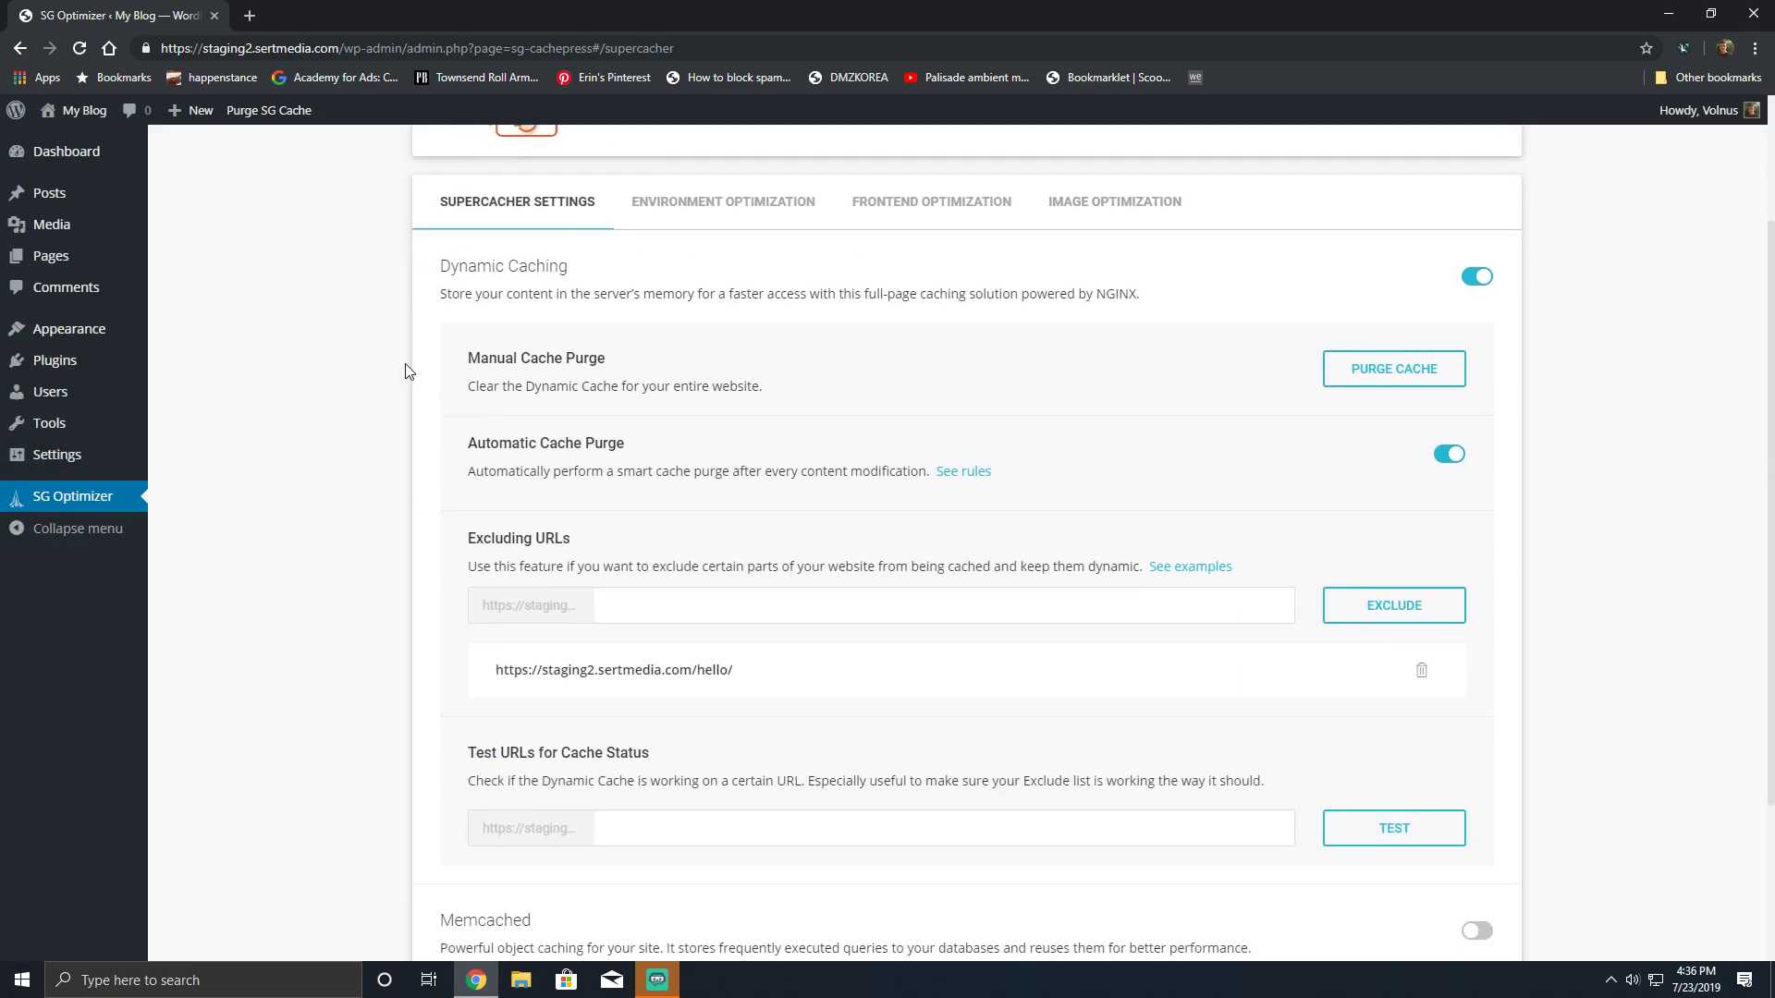
scroll(879, 412, up, 5)
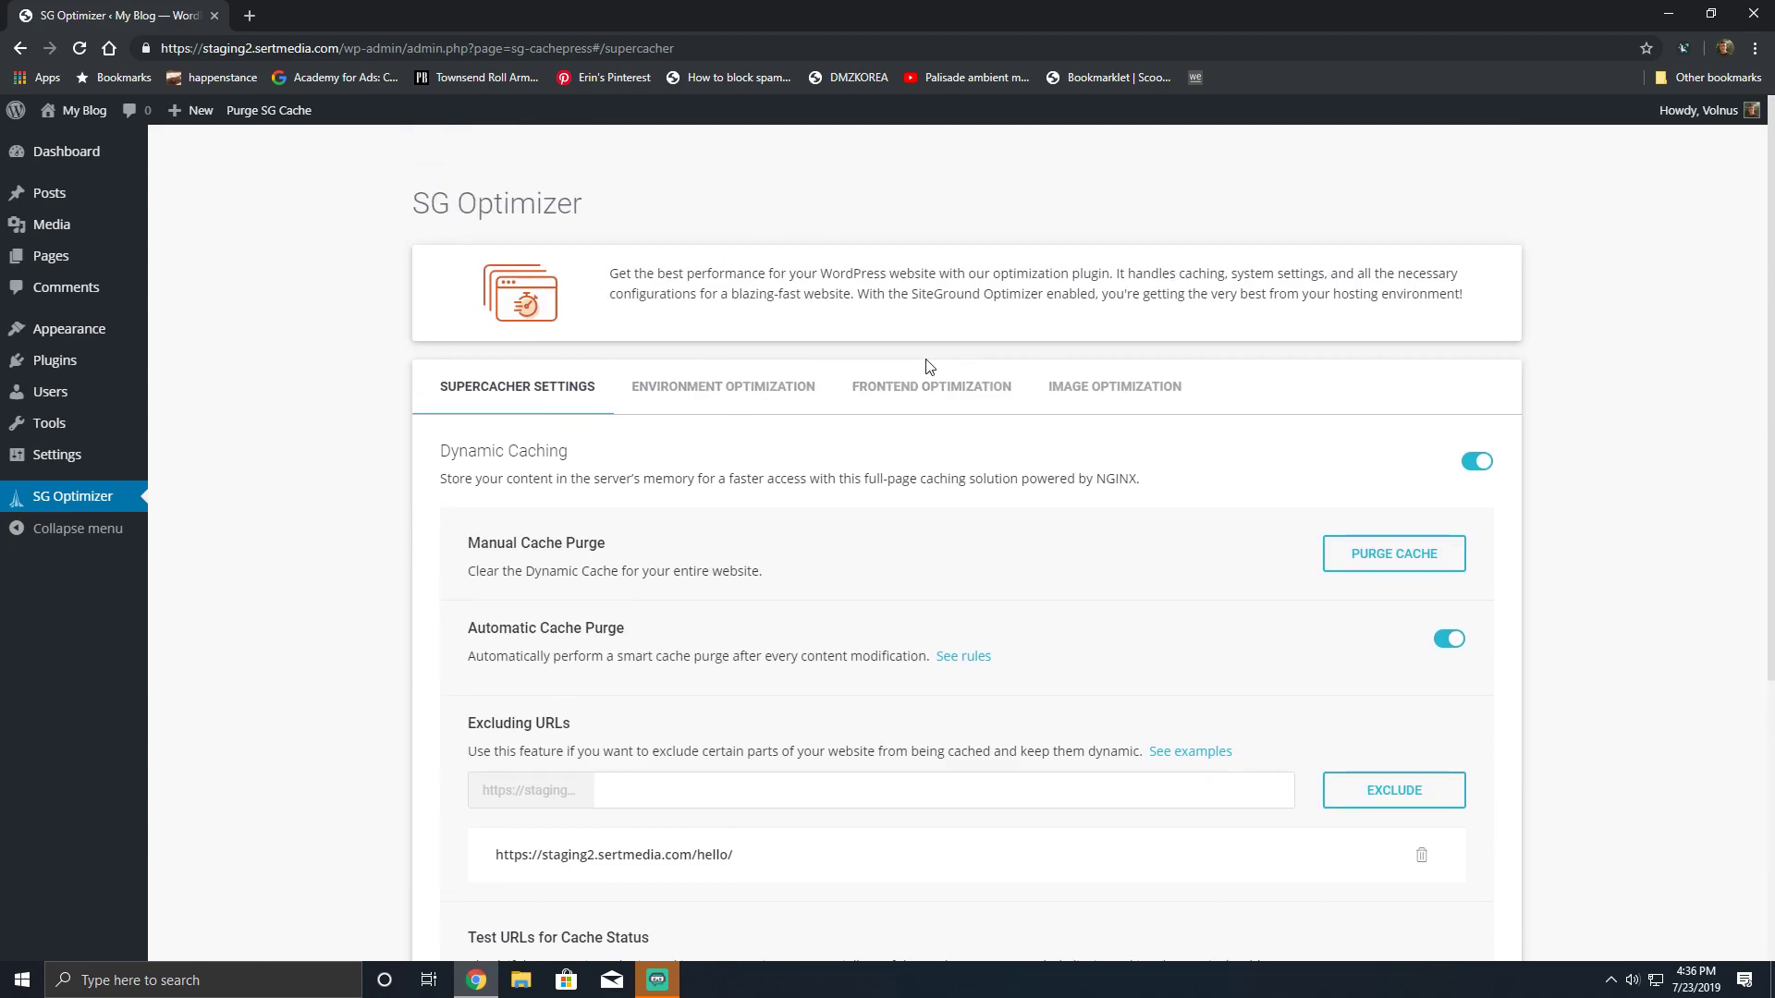
- Delete /hello/ from the Excluding URLs list and review the remaining Supercacher settings
double_click(1424, 858)
scroll(1202, 472, down, 1)
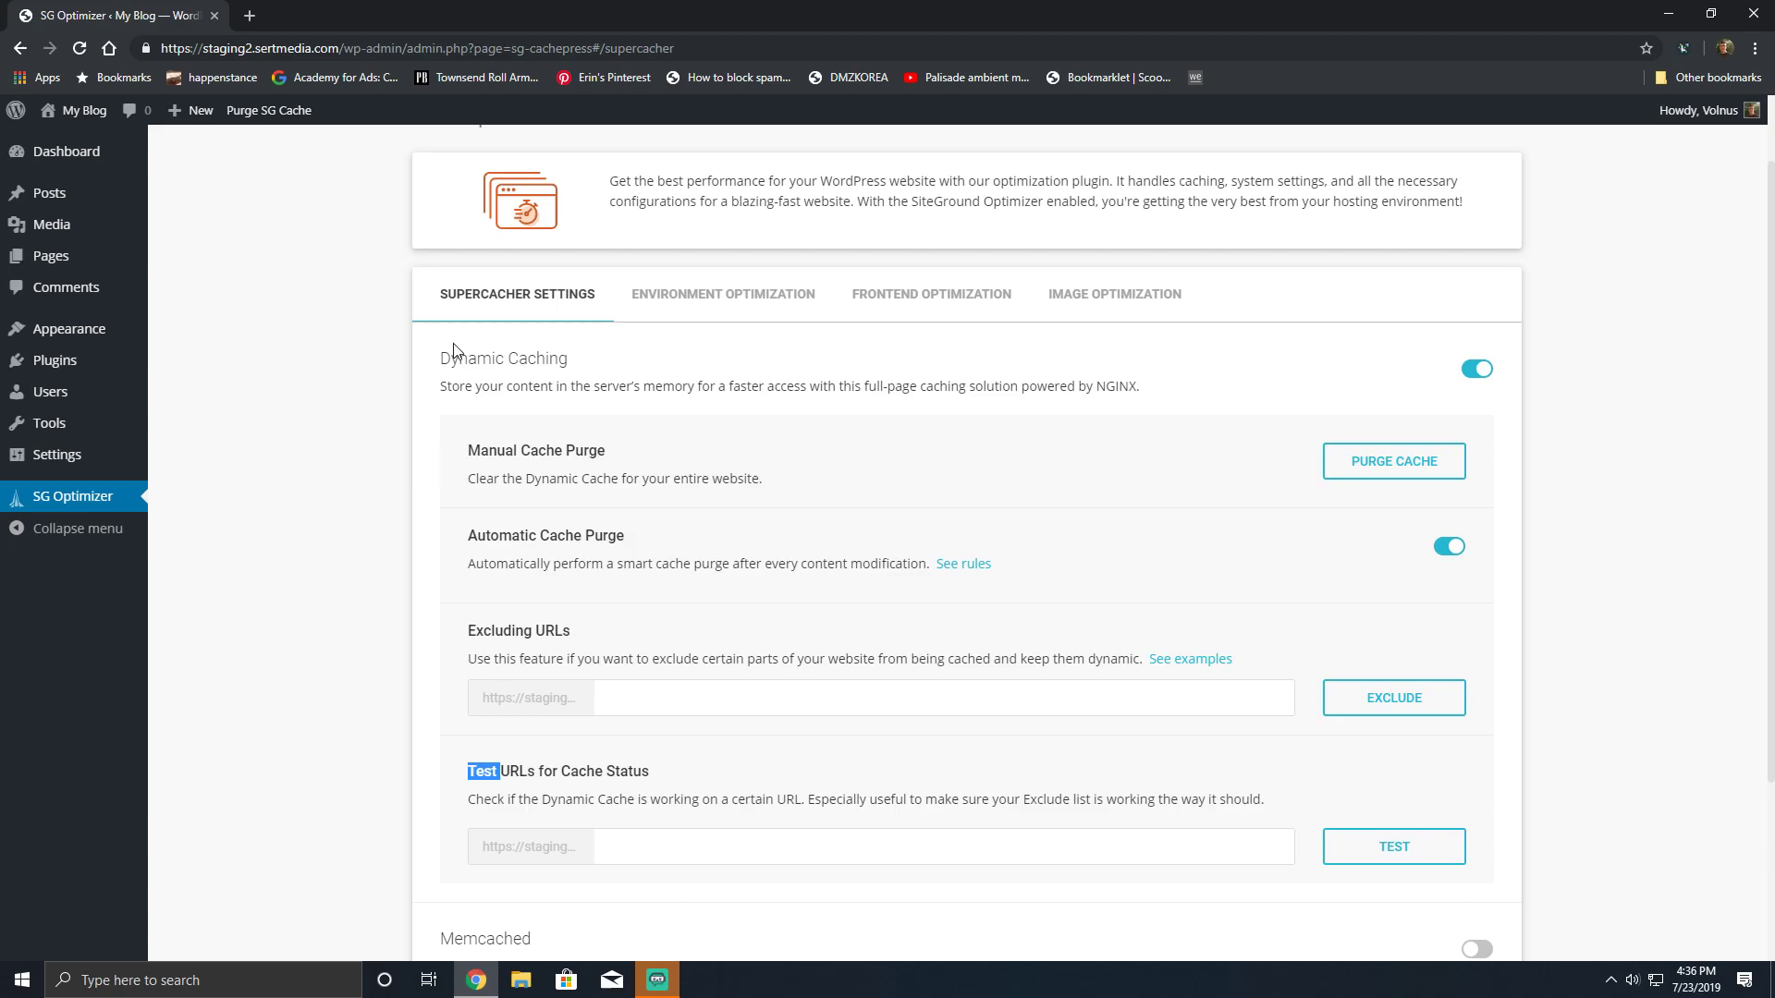
scroll(398, 208, down, 3)
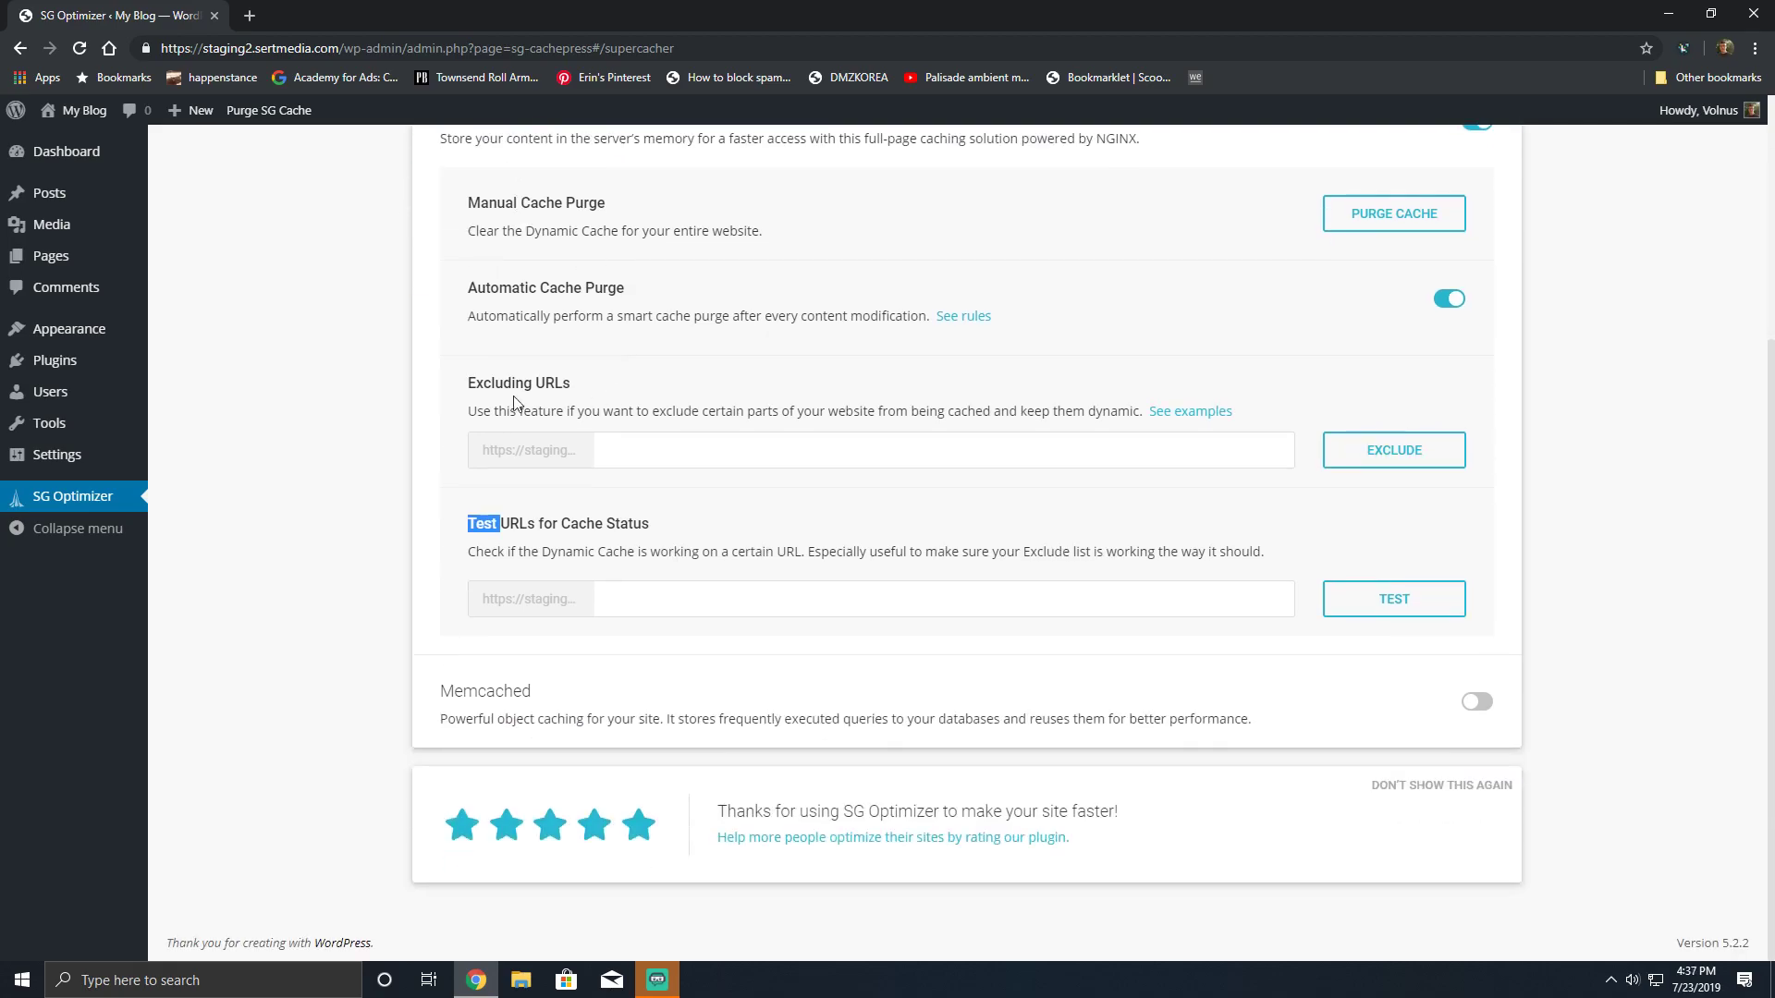
scroll(701, 471, up, 3)
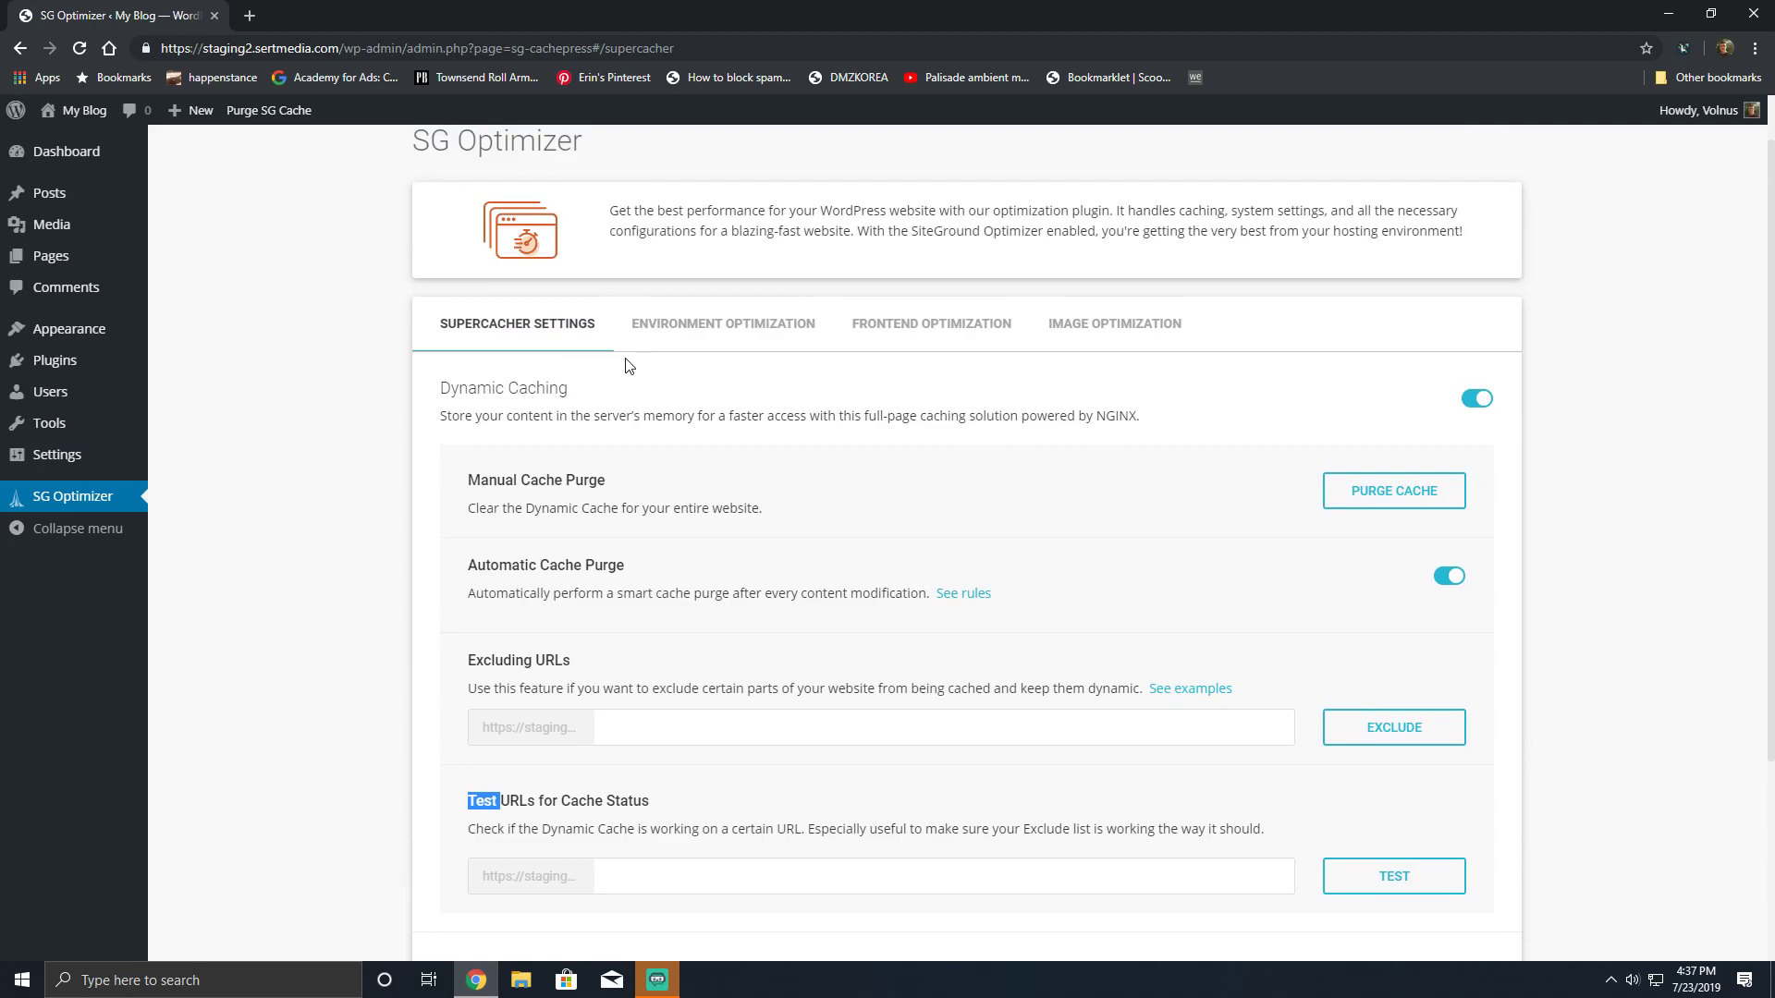
scroll(632, 379, down, 3)
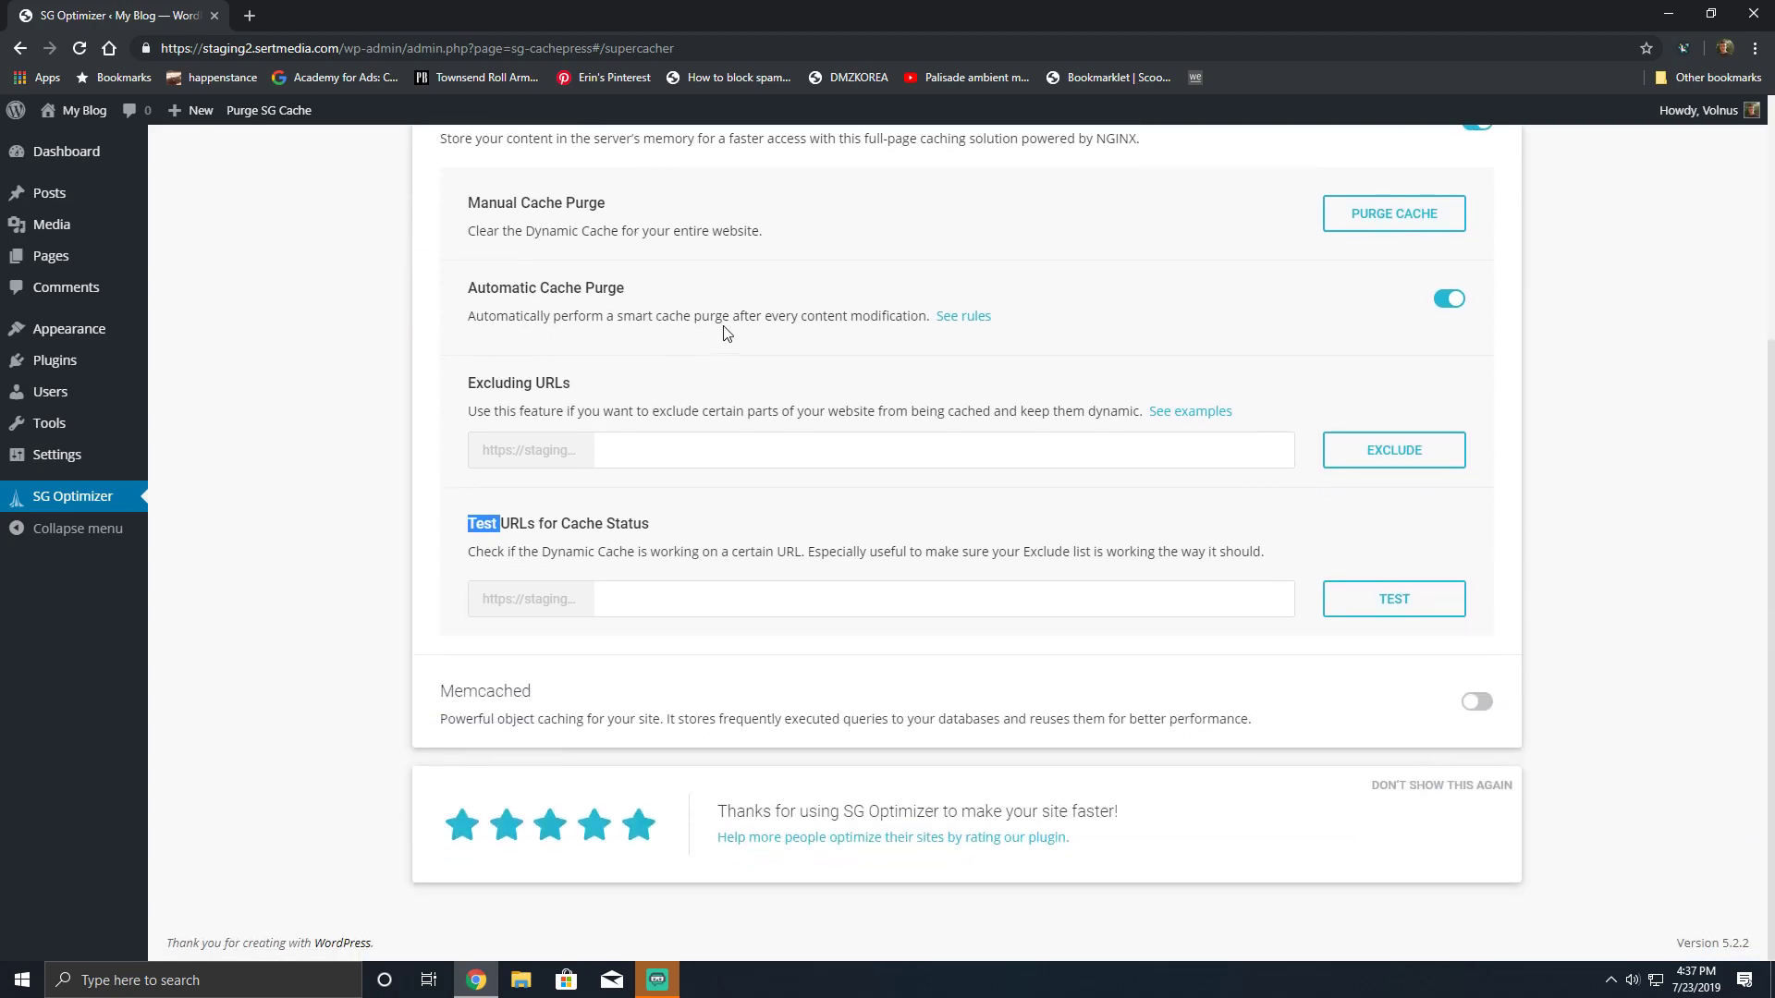
scroll(805, 362, up, 3)
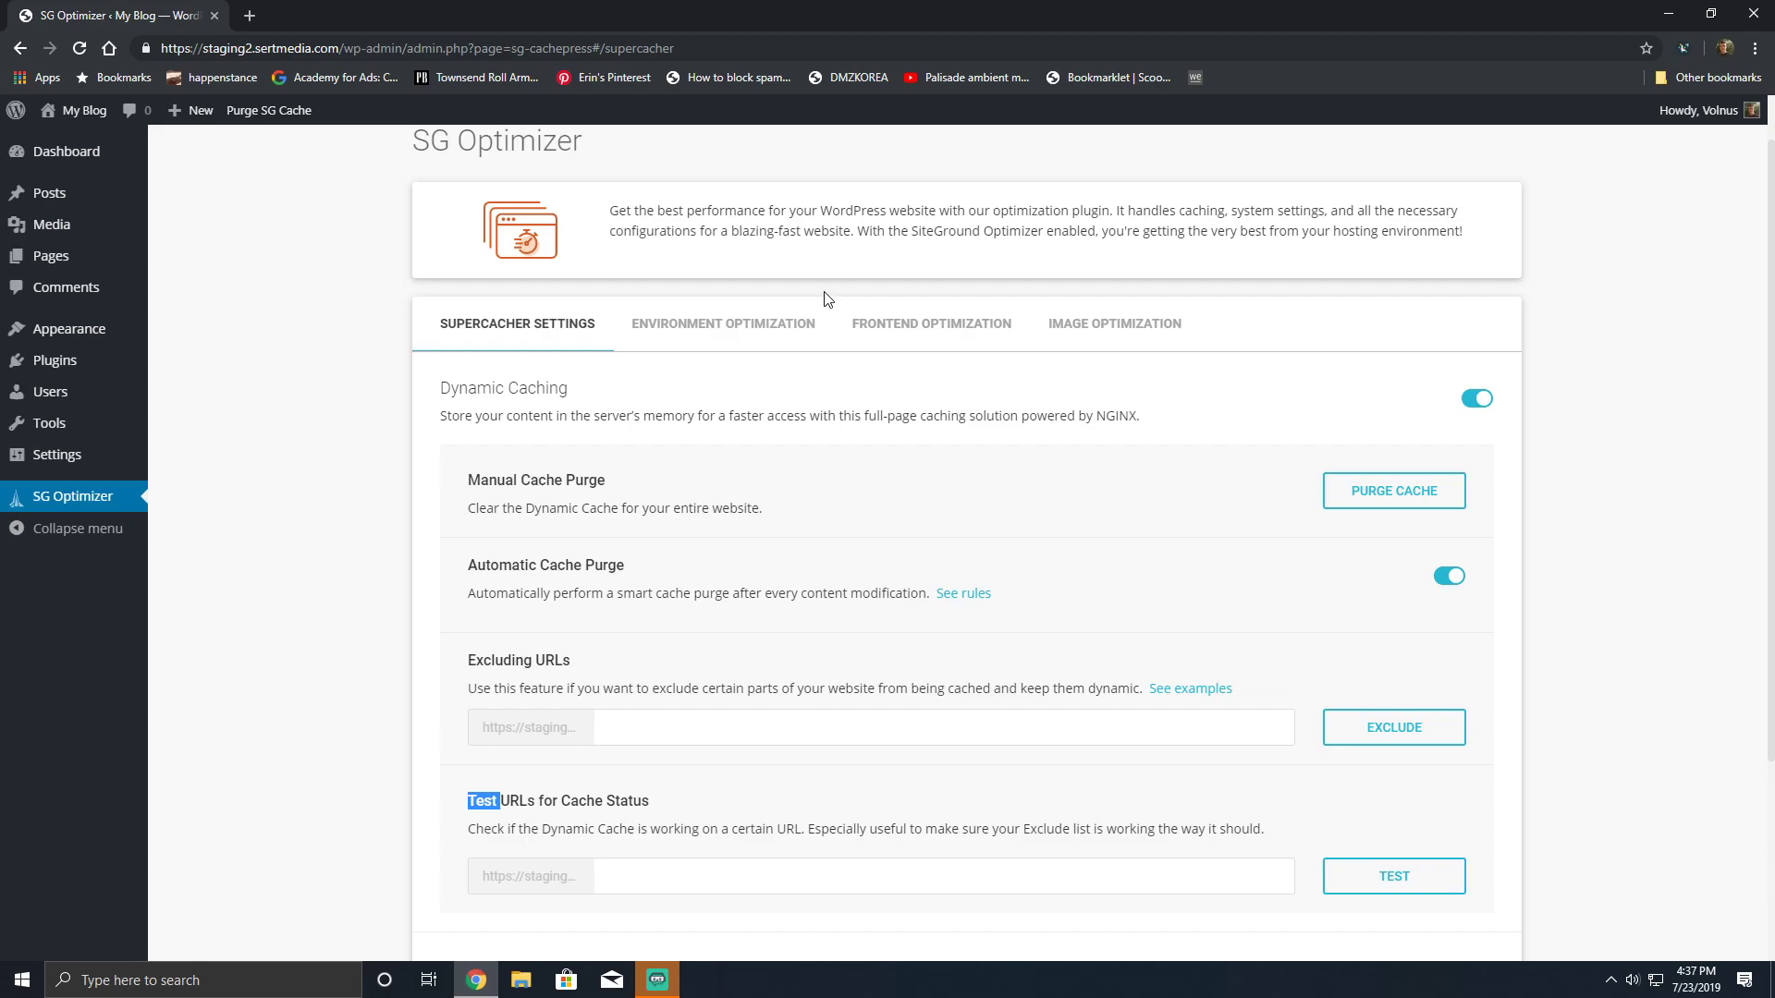
scroll(703, 444, down, 2)
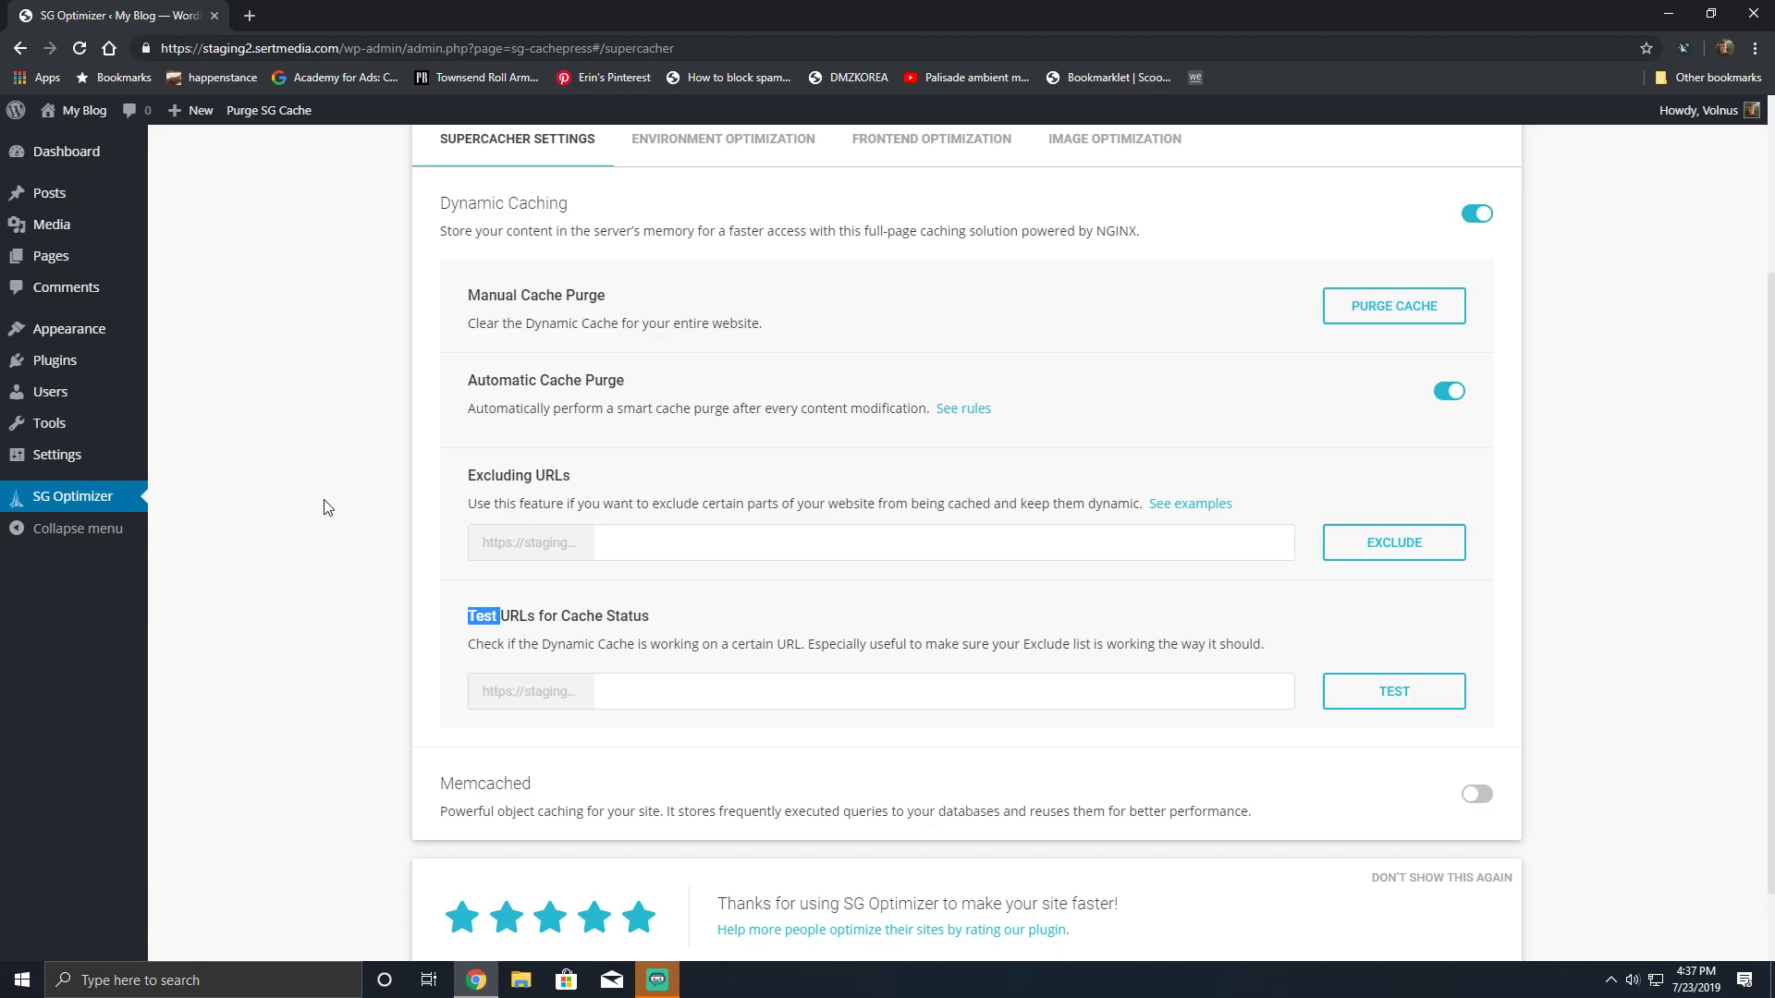
- View the My Blog front page with its Hello world! post in a second tab
scroll(713, 317, up, 3)
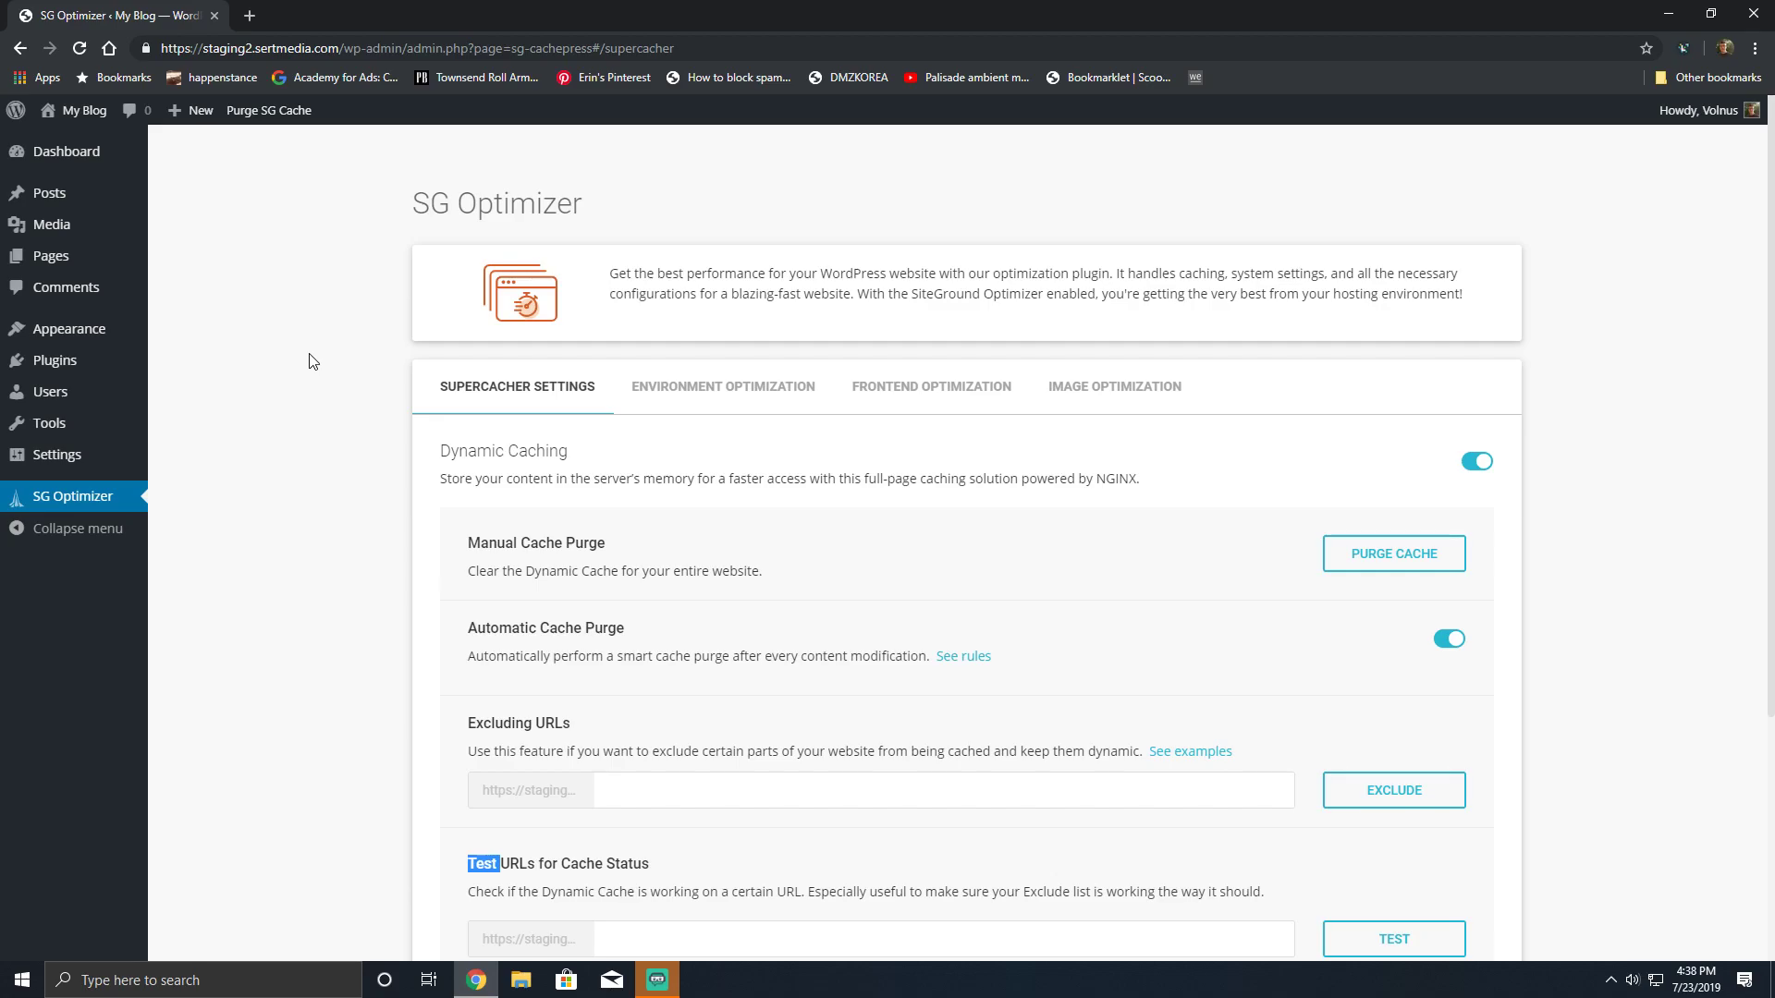
scroll(583, 498, down, 2)
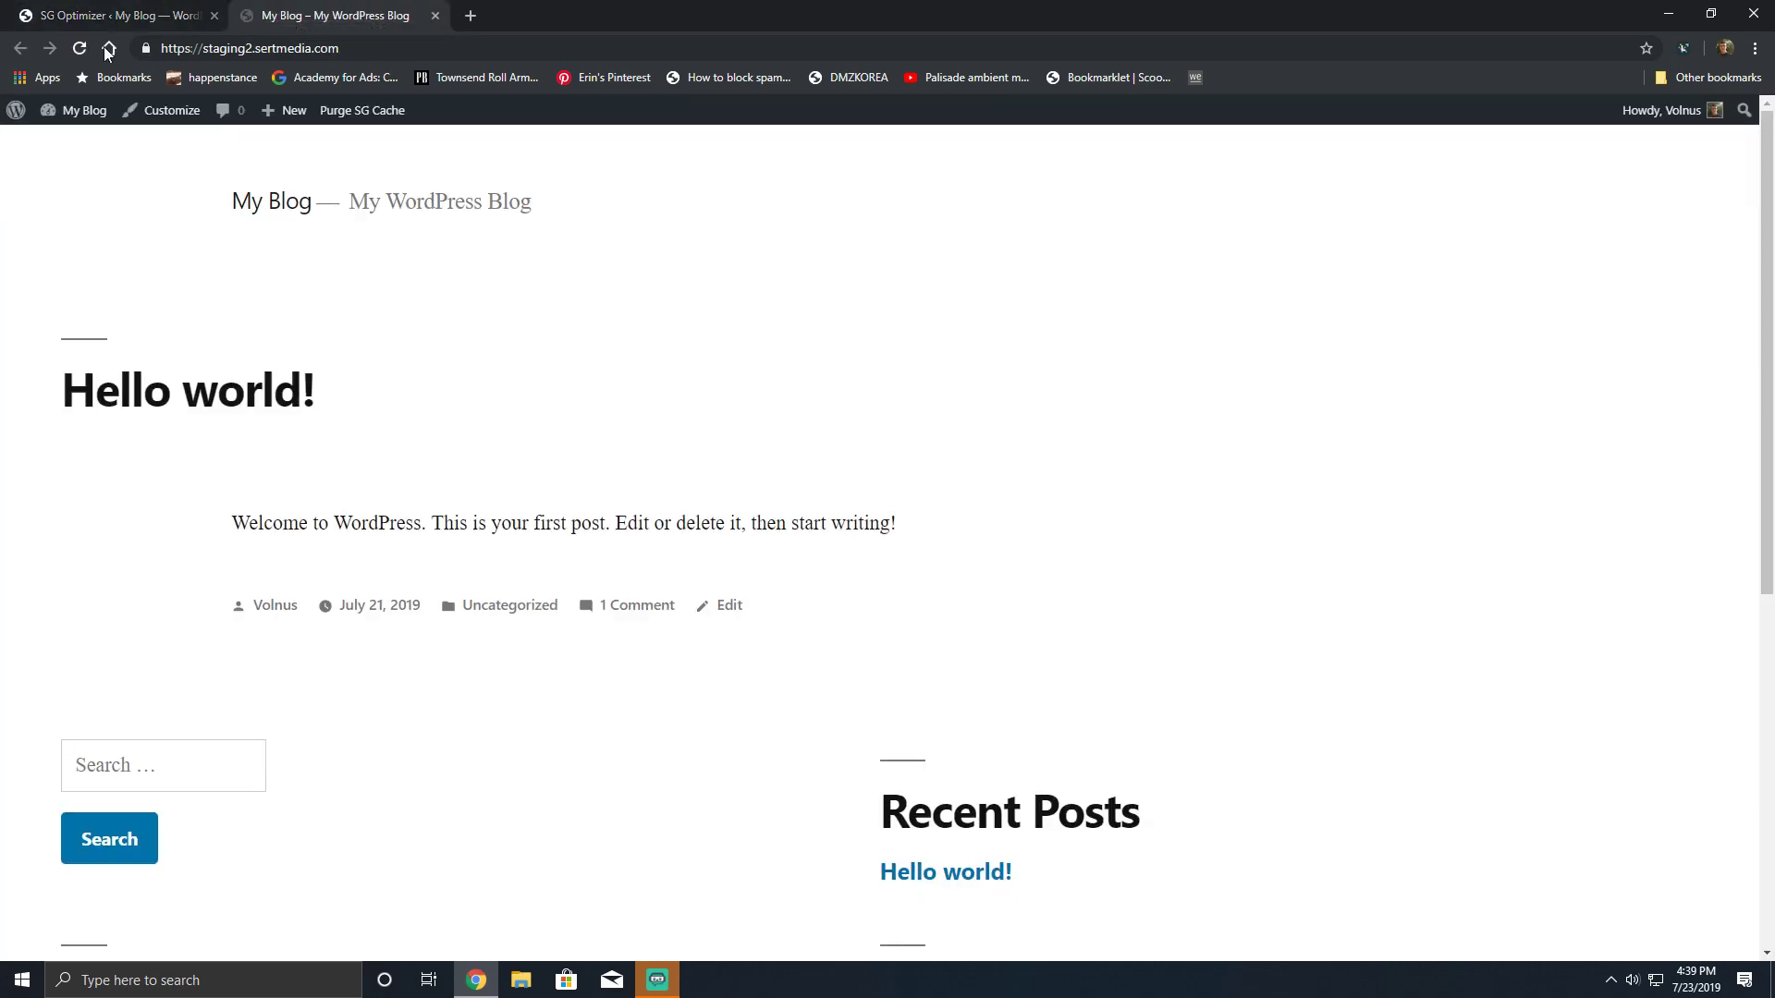
- Reload the blog tab, then close it to get back to the Supercacher settings
click(81, 48)
click(435, 15)
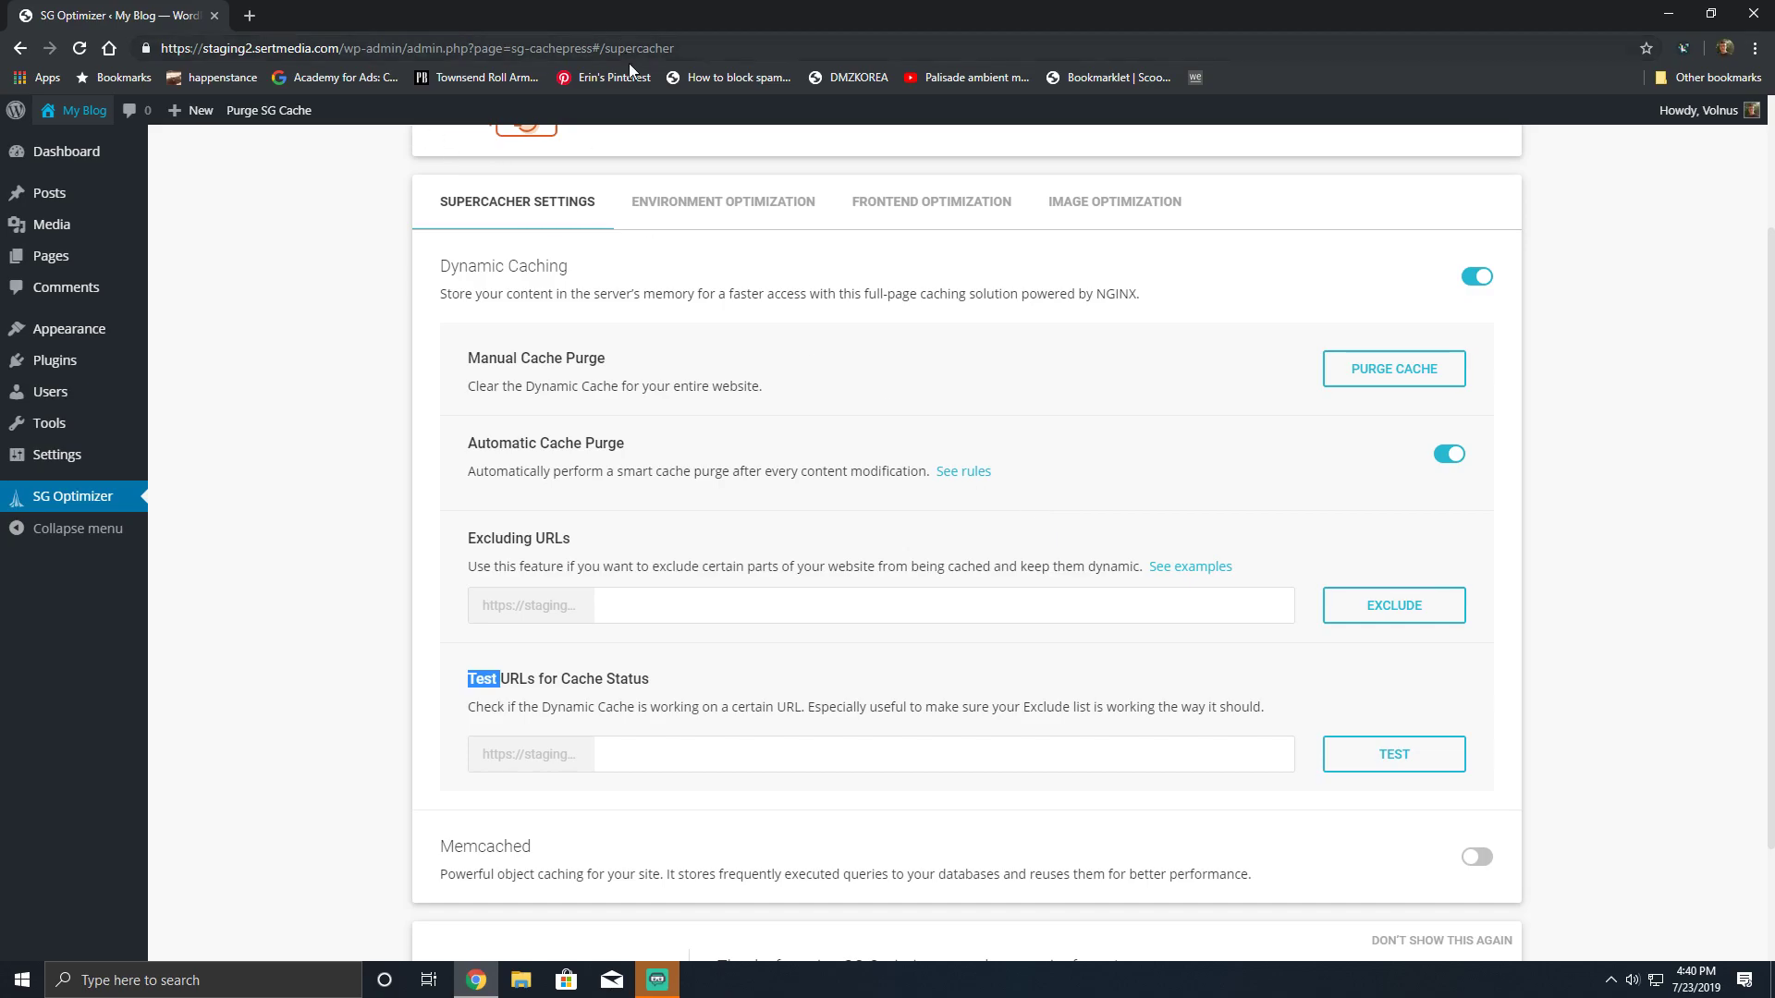
- Go to Environment Optimization and highlight the Enable HTTPS setting
click(663, 210)
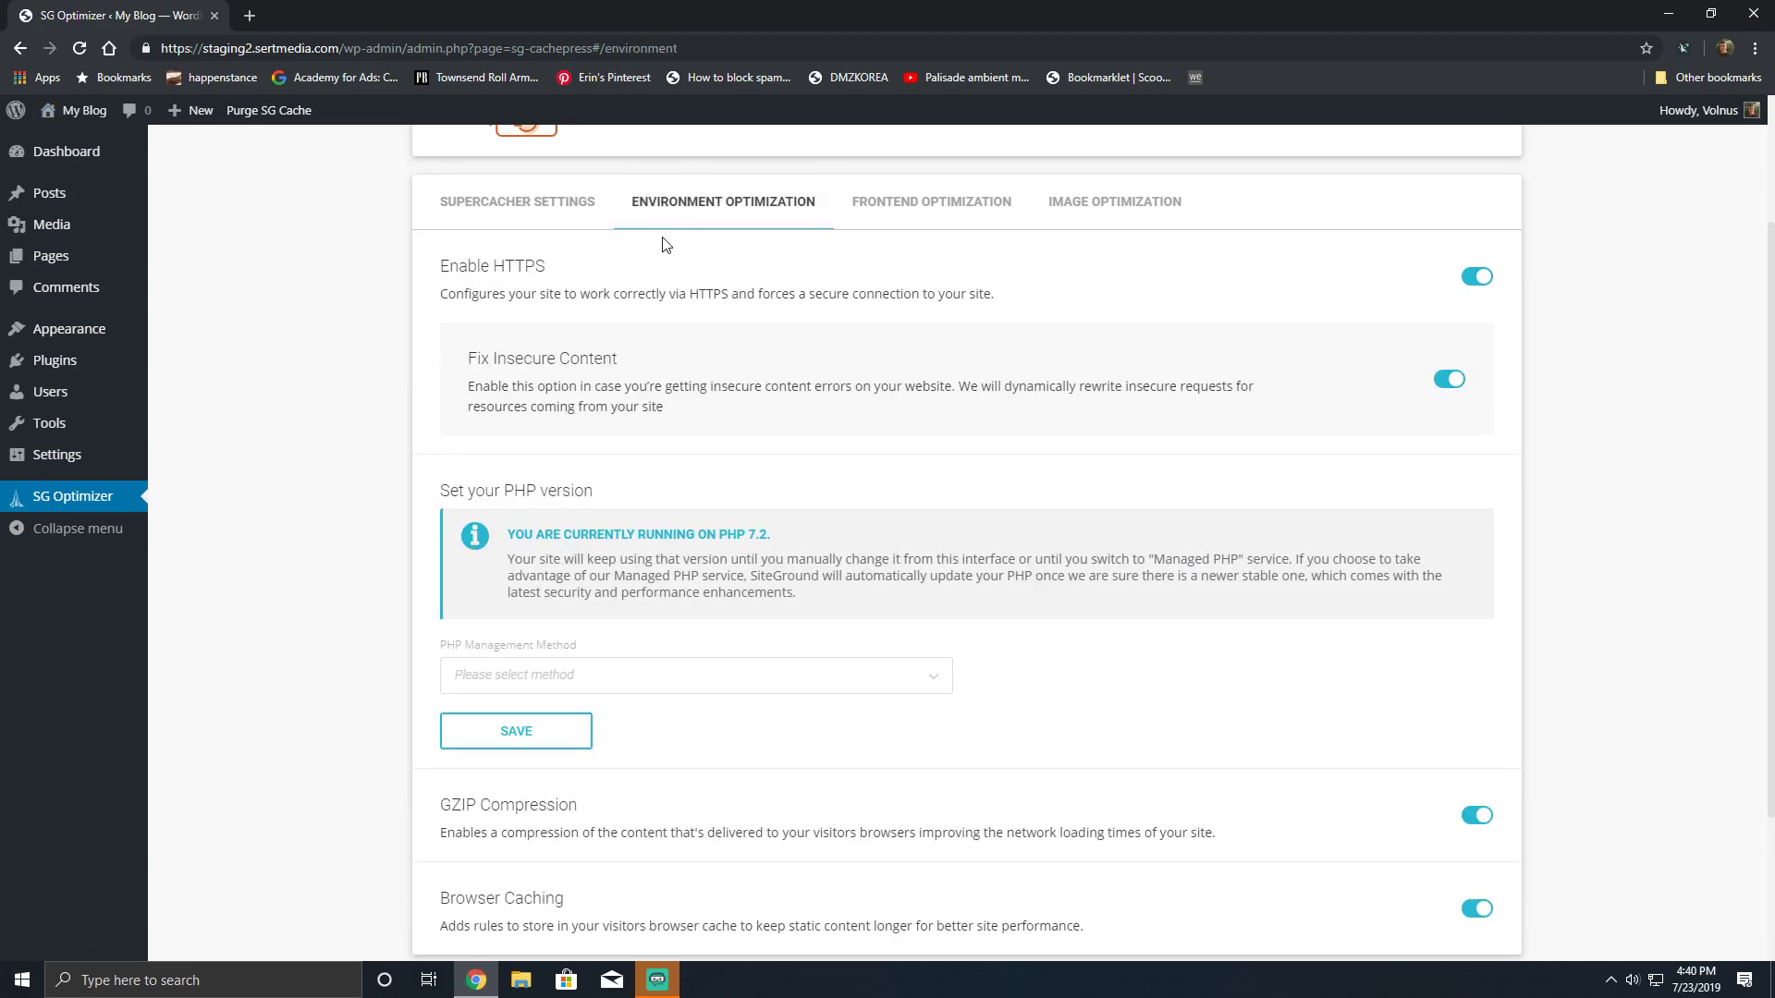
scroll(664, 259, down, 2)
scroll(667, 282, up, 3)
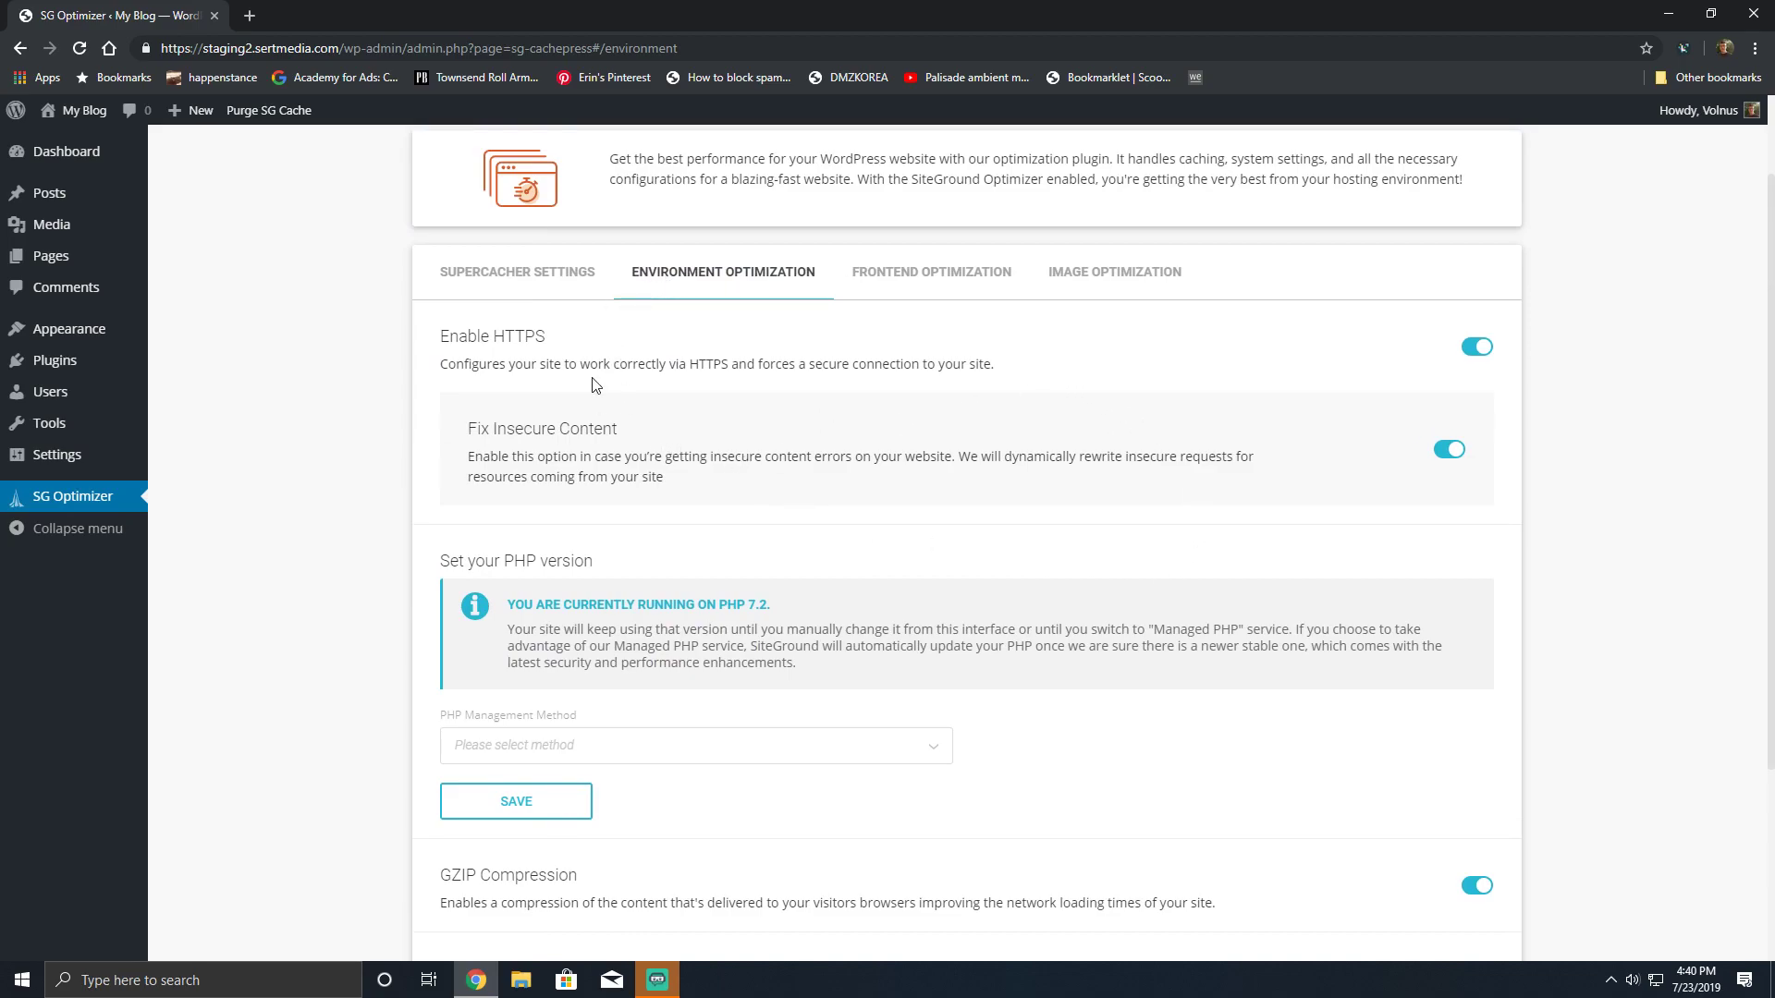
drag(549, 340, 451, 319)
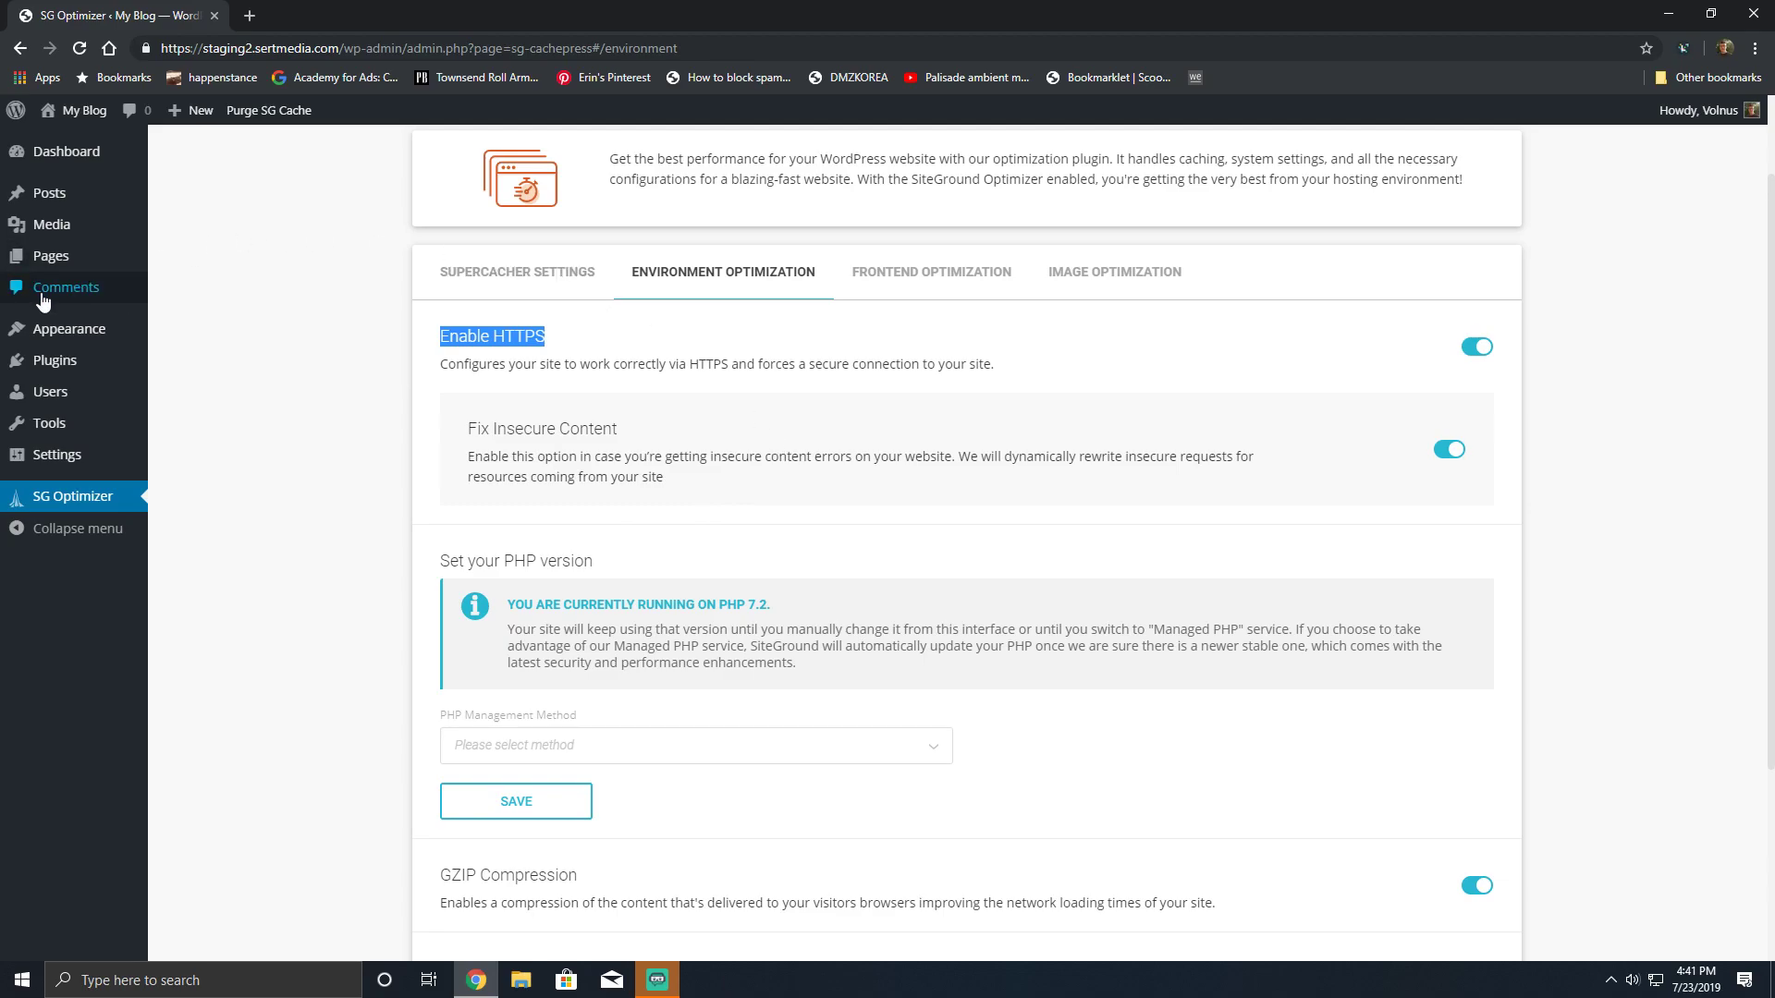
- Highlight PHP version 7.2 in the notice and review the GZIP Compression and Browser Caching settings
mouse_move(90, 150)
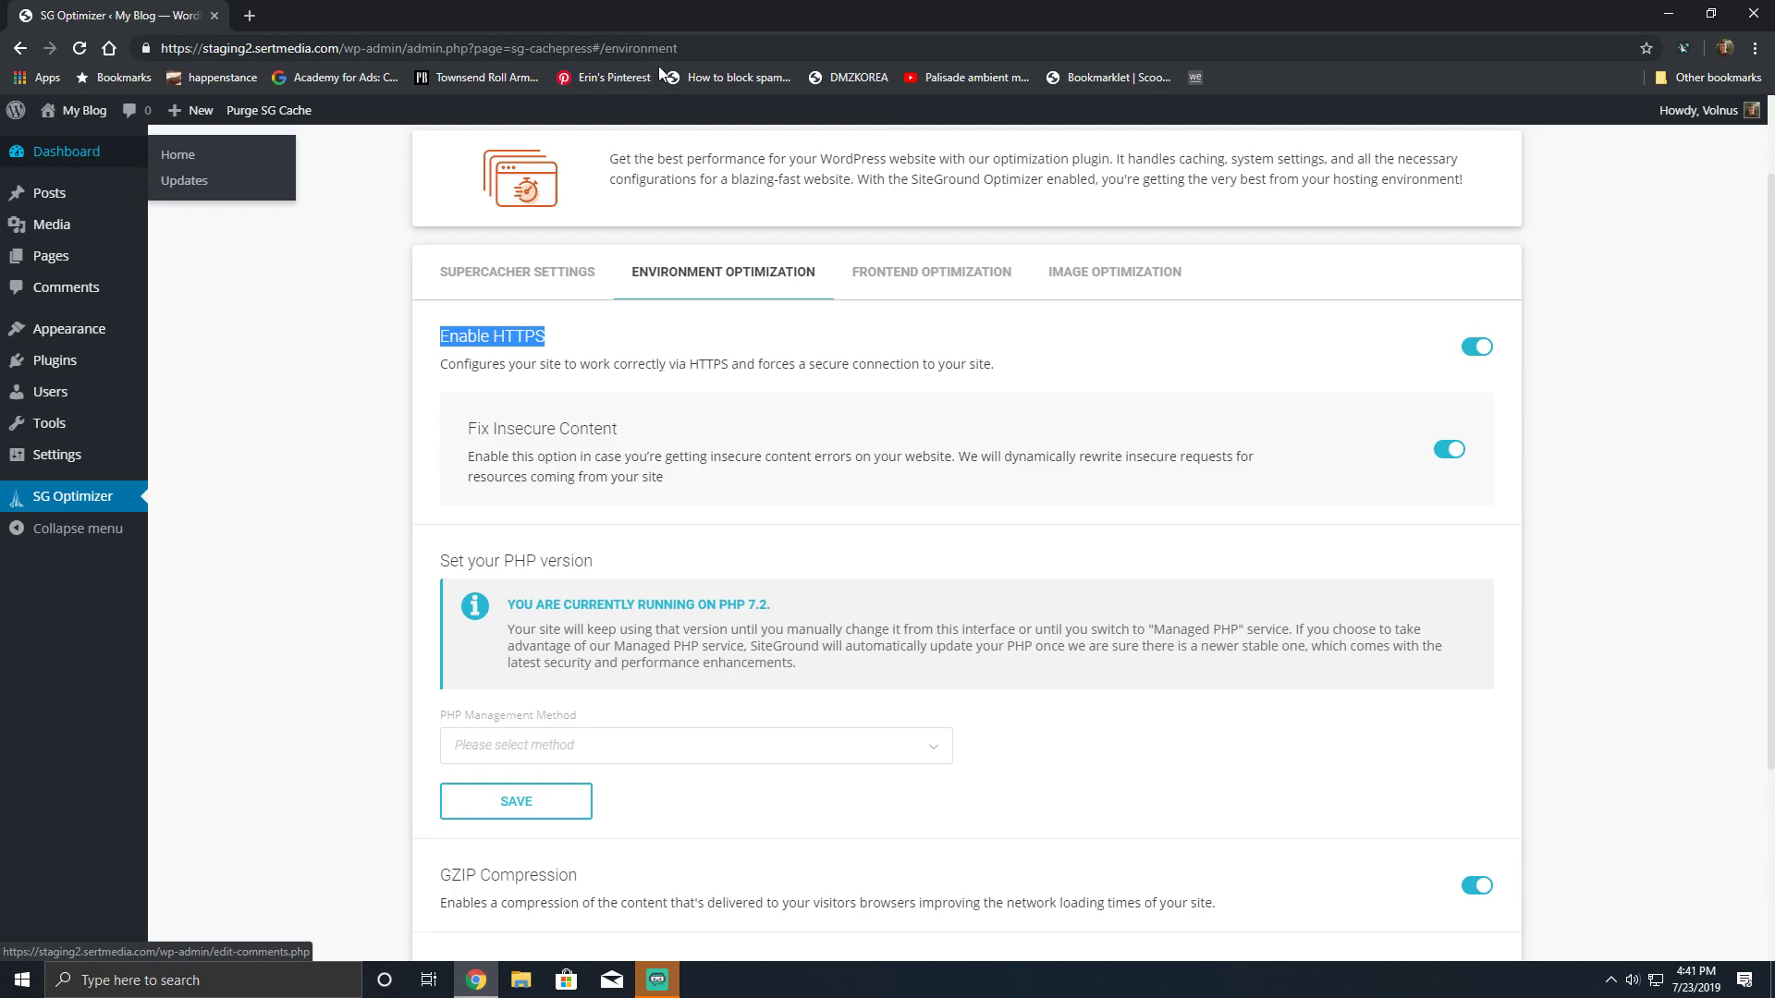
scroll(691, 548, down, 2)
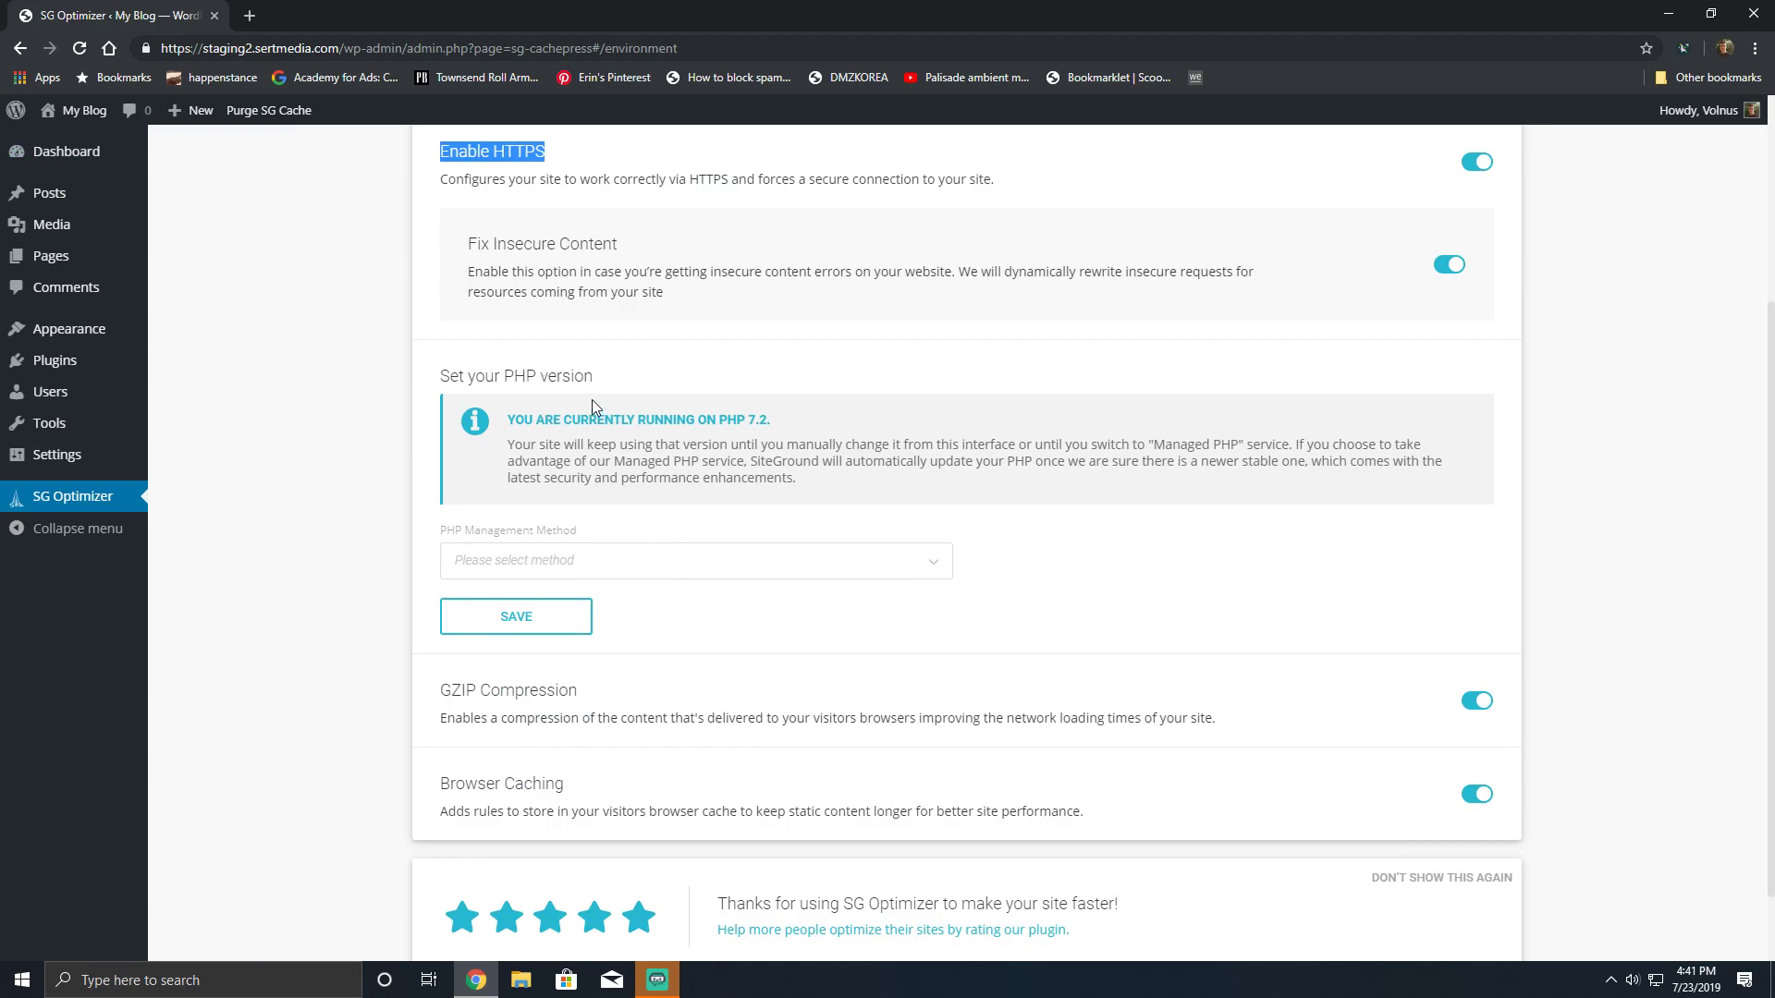
drag(777, 420, 746, 418)
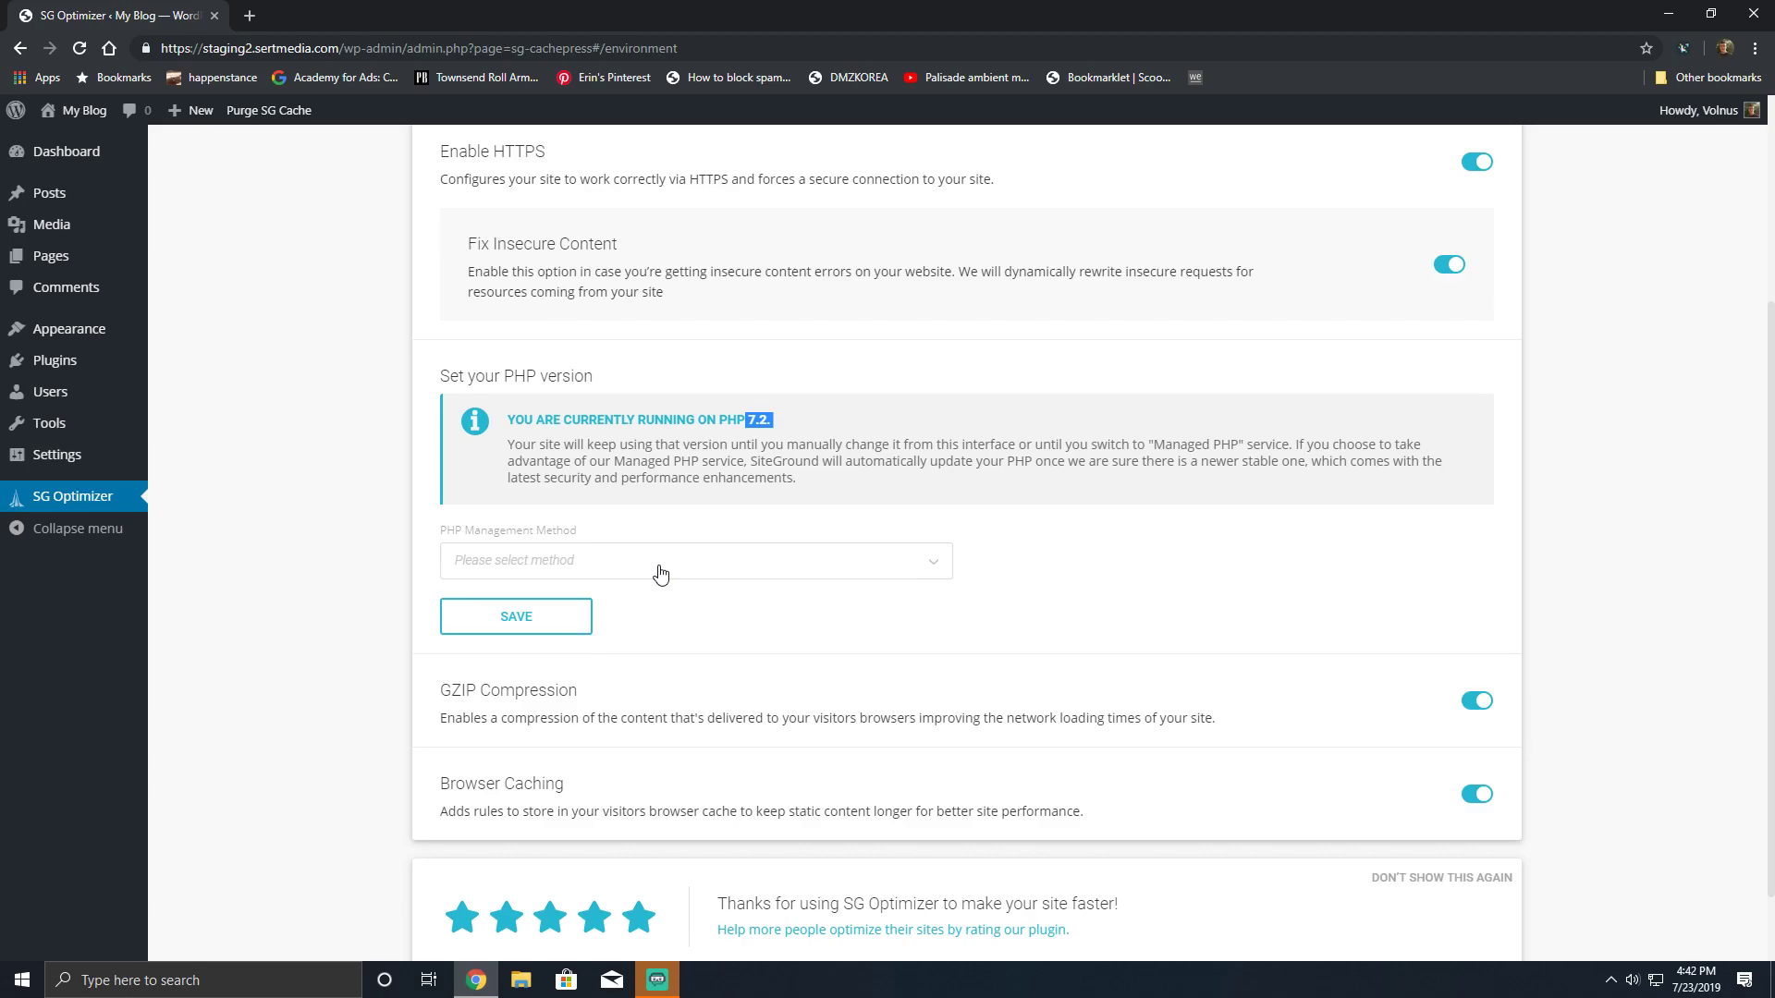
scroll(1072, 782, down, 1)
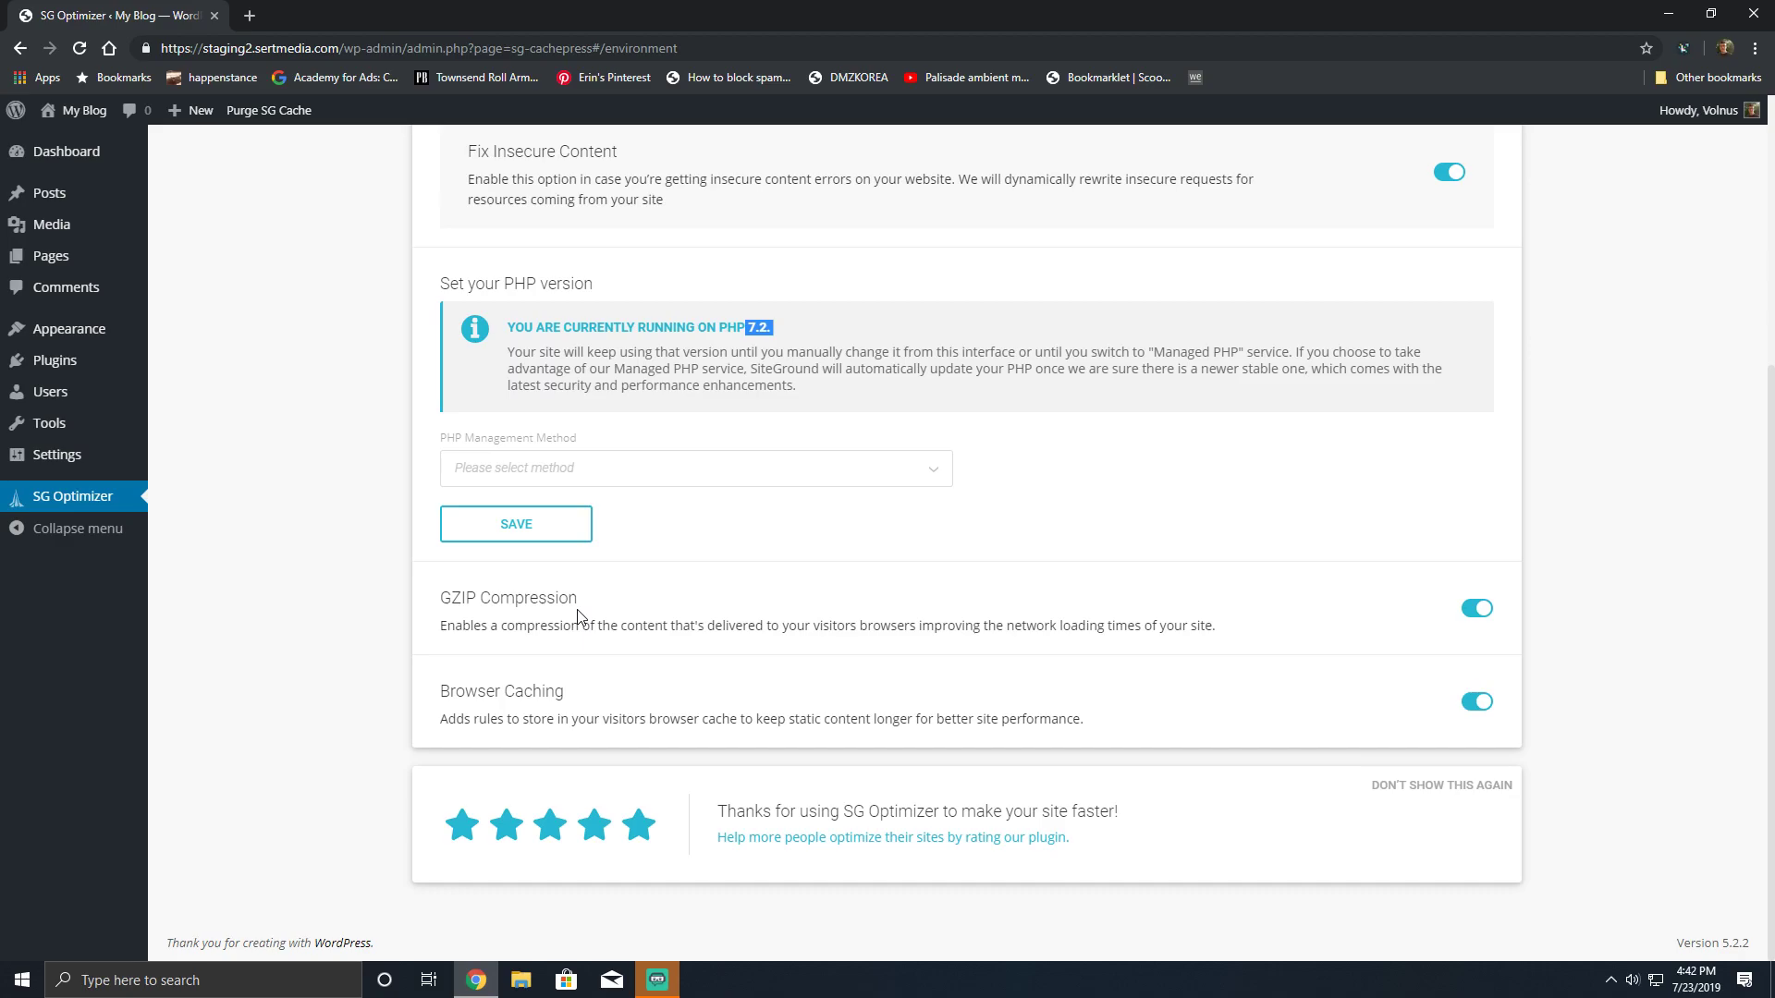
scroll(871, 760, up, 3)
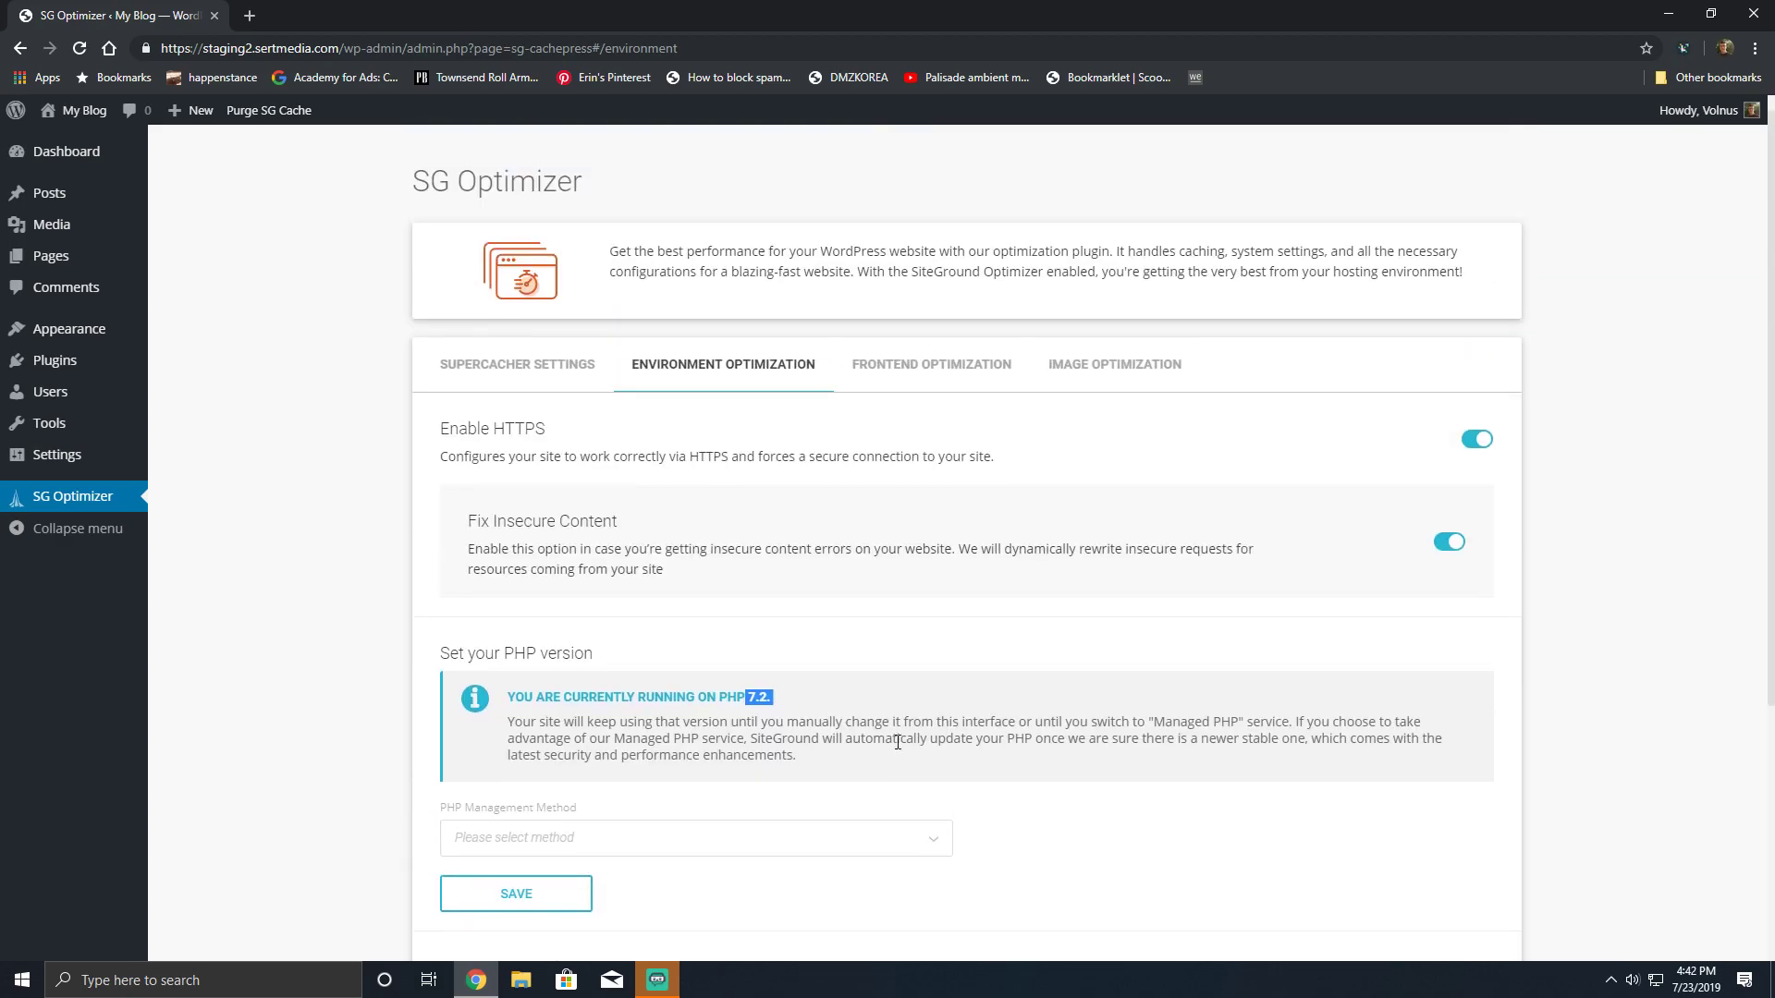
scroll(871, 761, down, 2)
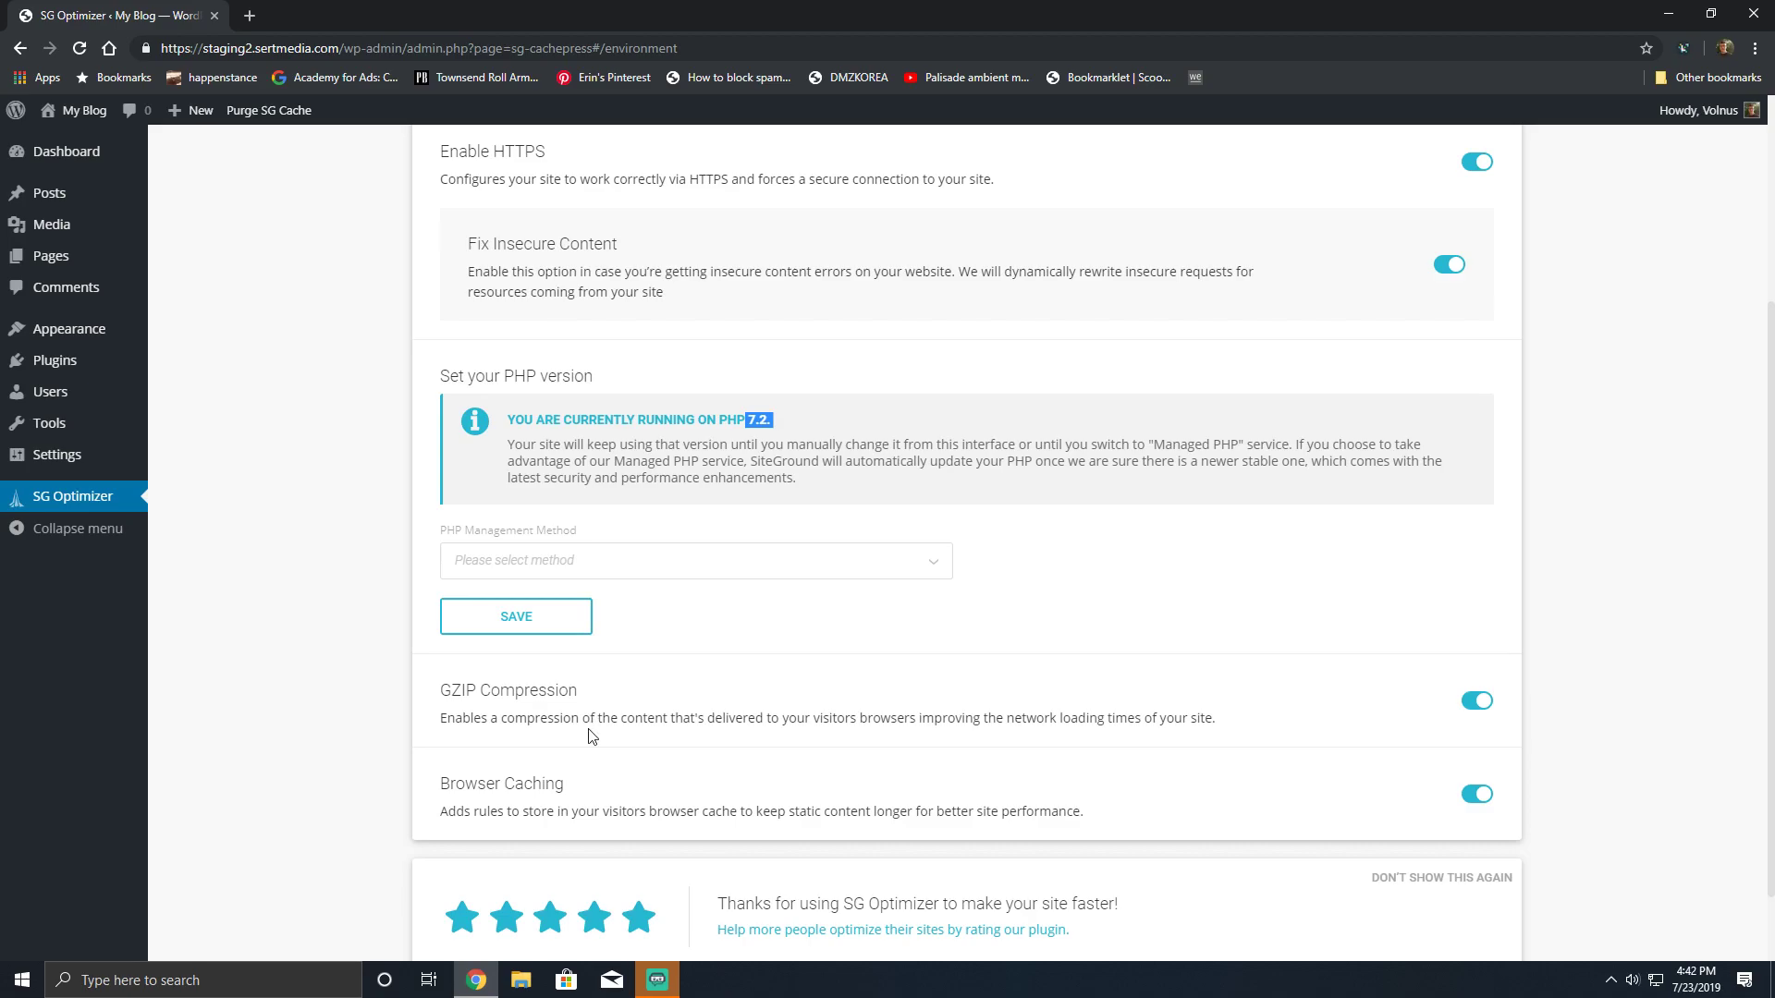
scroll(763, 663, up, 3)
scroll(1088, 746, down, 4)
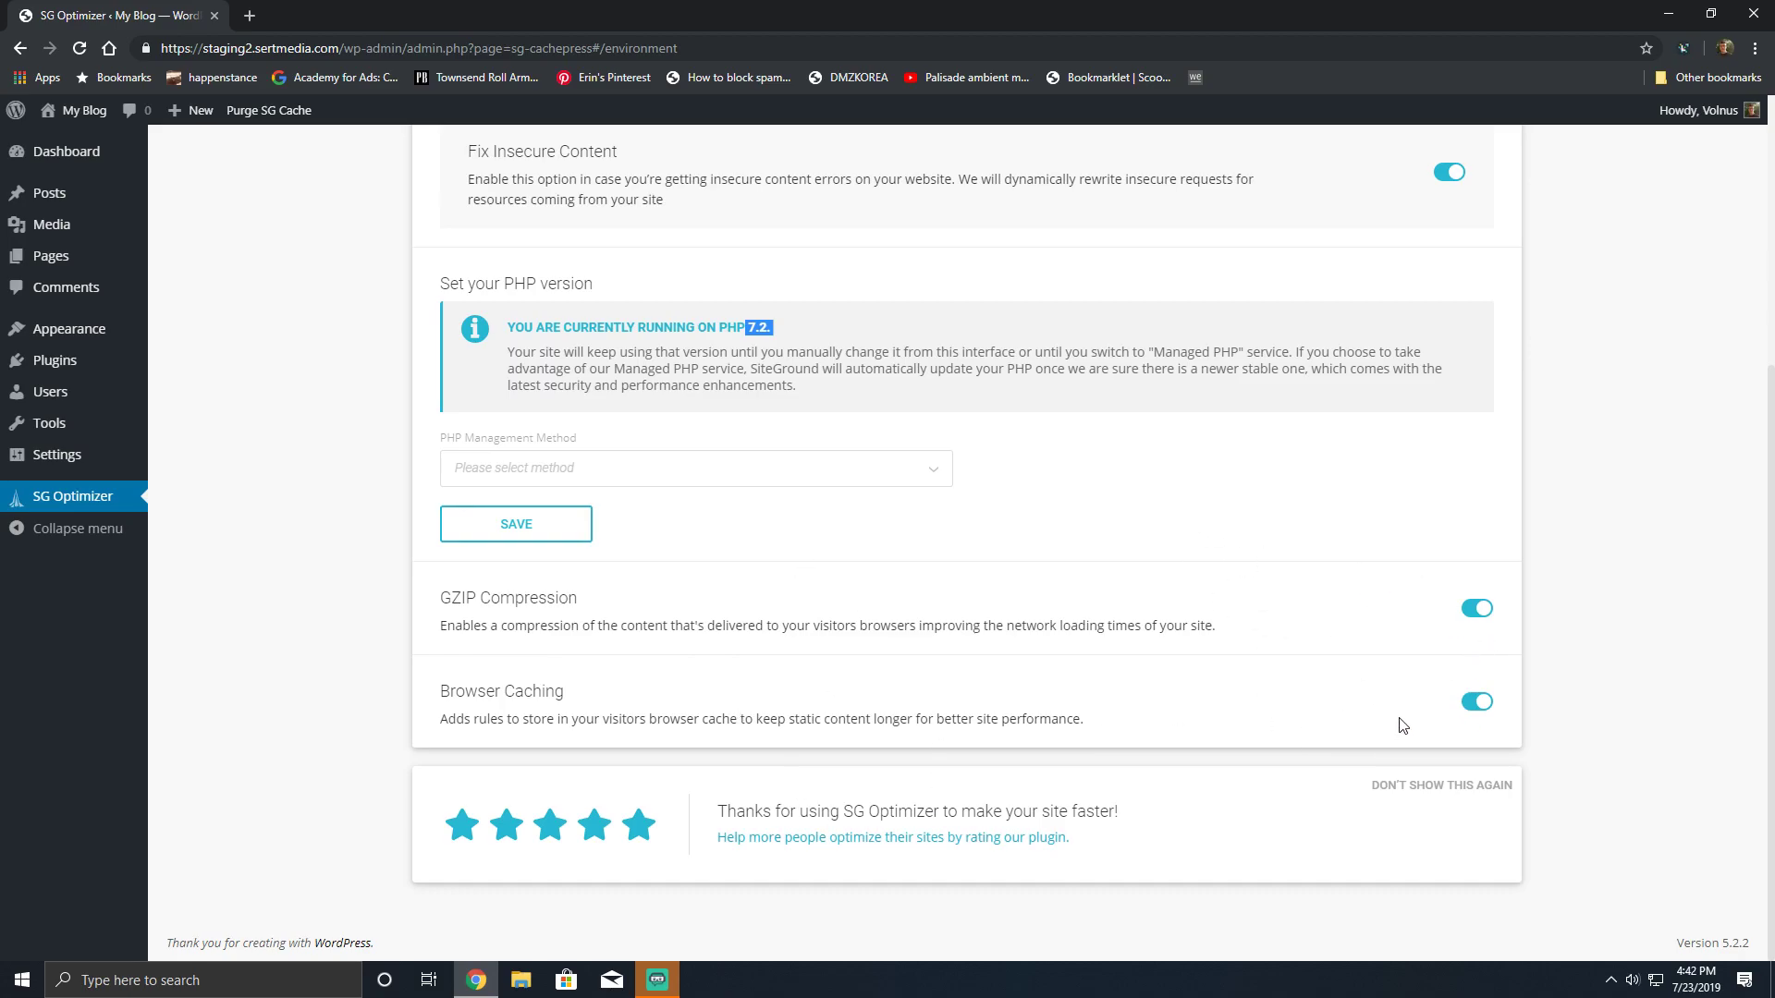
scroll(1478, 638, up, 4)
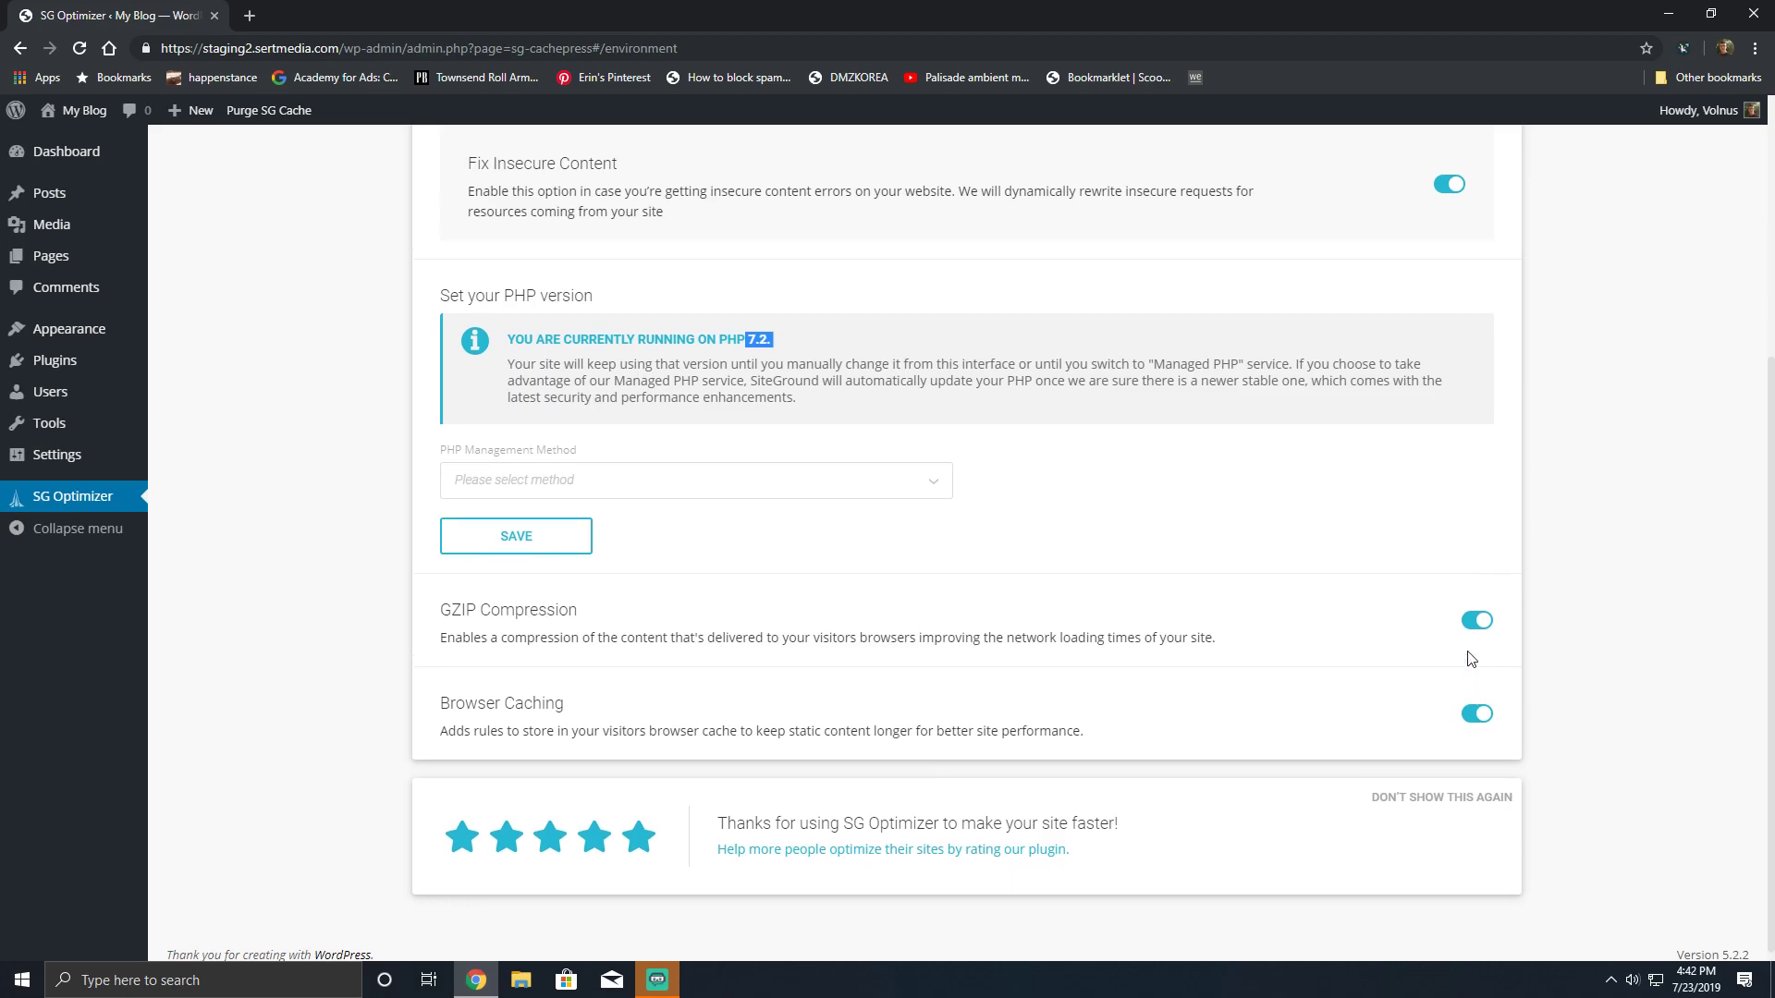
- Review the Frontend Optimization toggles, highlight Minify the HTML Output, and open My Blog in a new tab
click(948, 393)
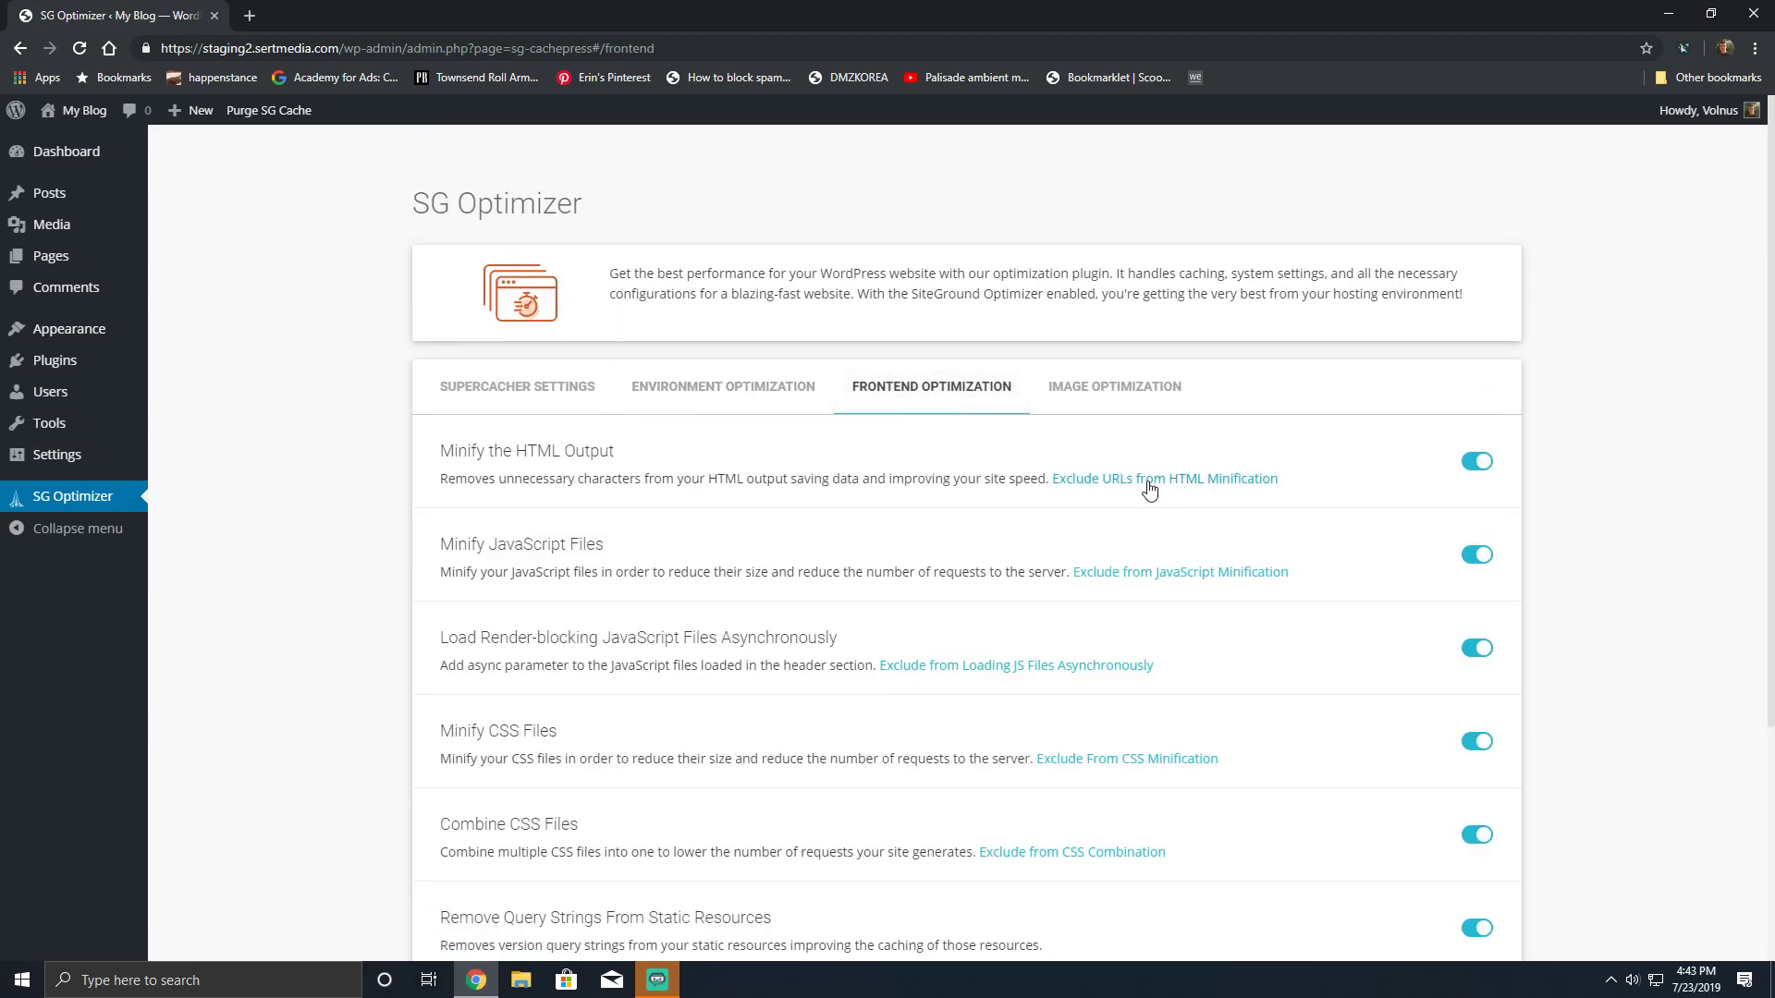
scroll(1572, 581, down, 3)
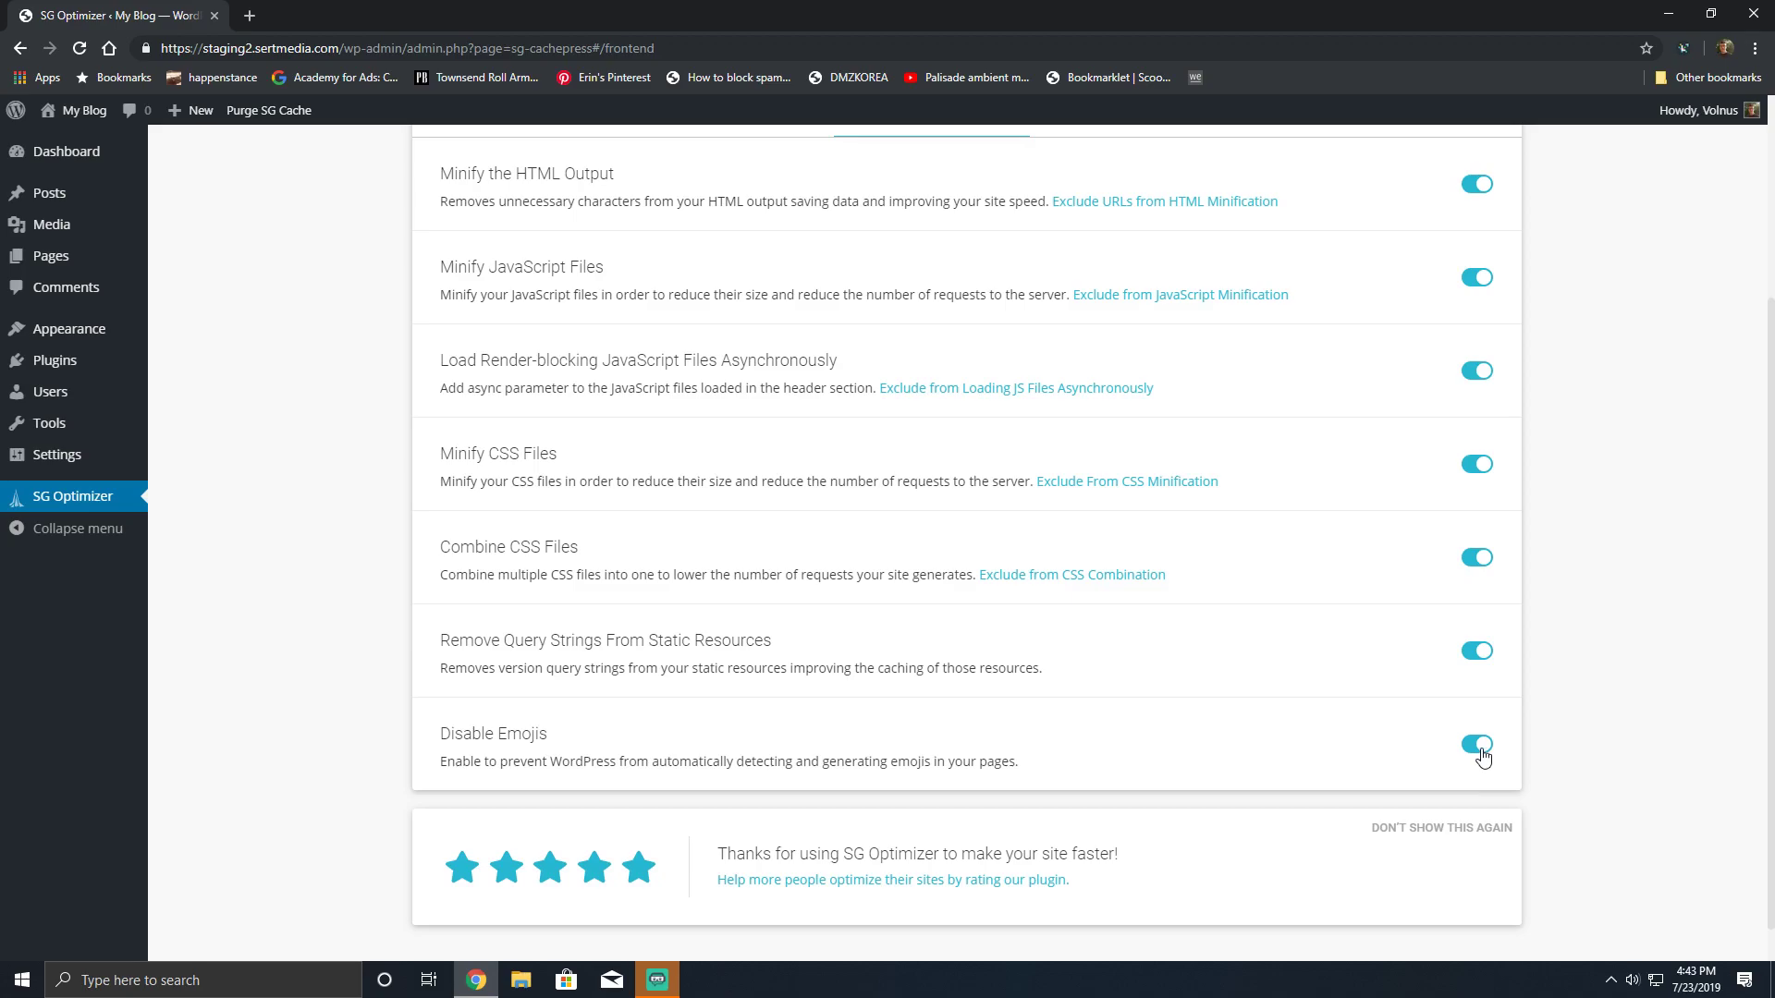
scroll(1447, 670, up, 3)
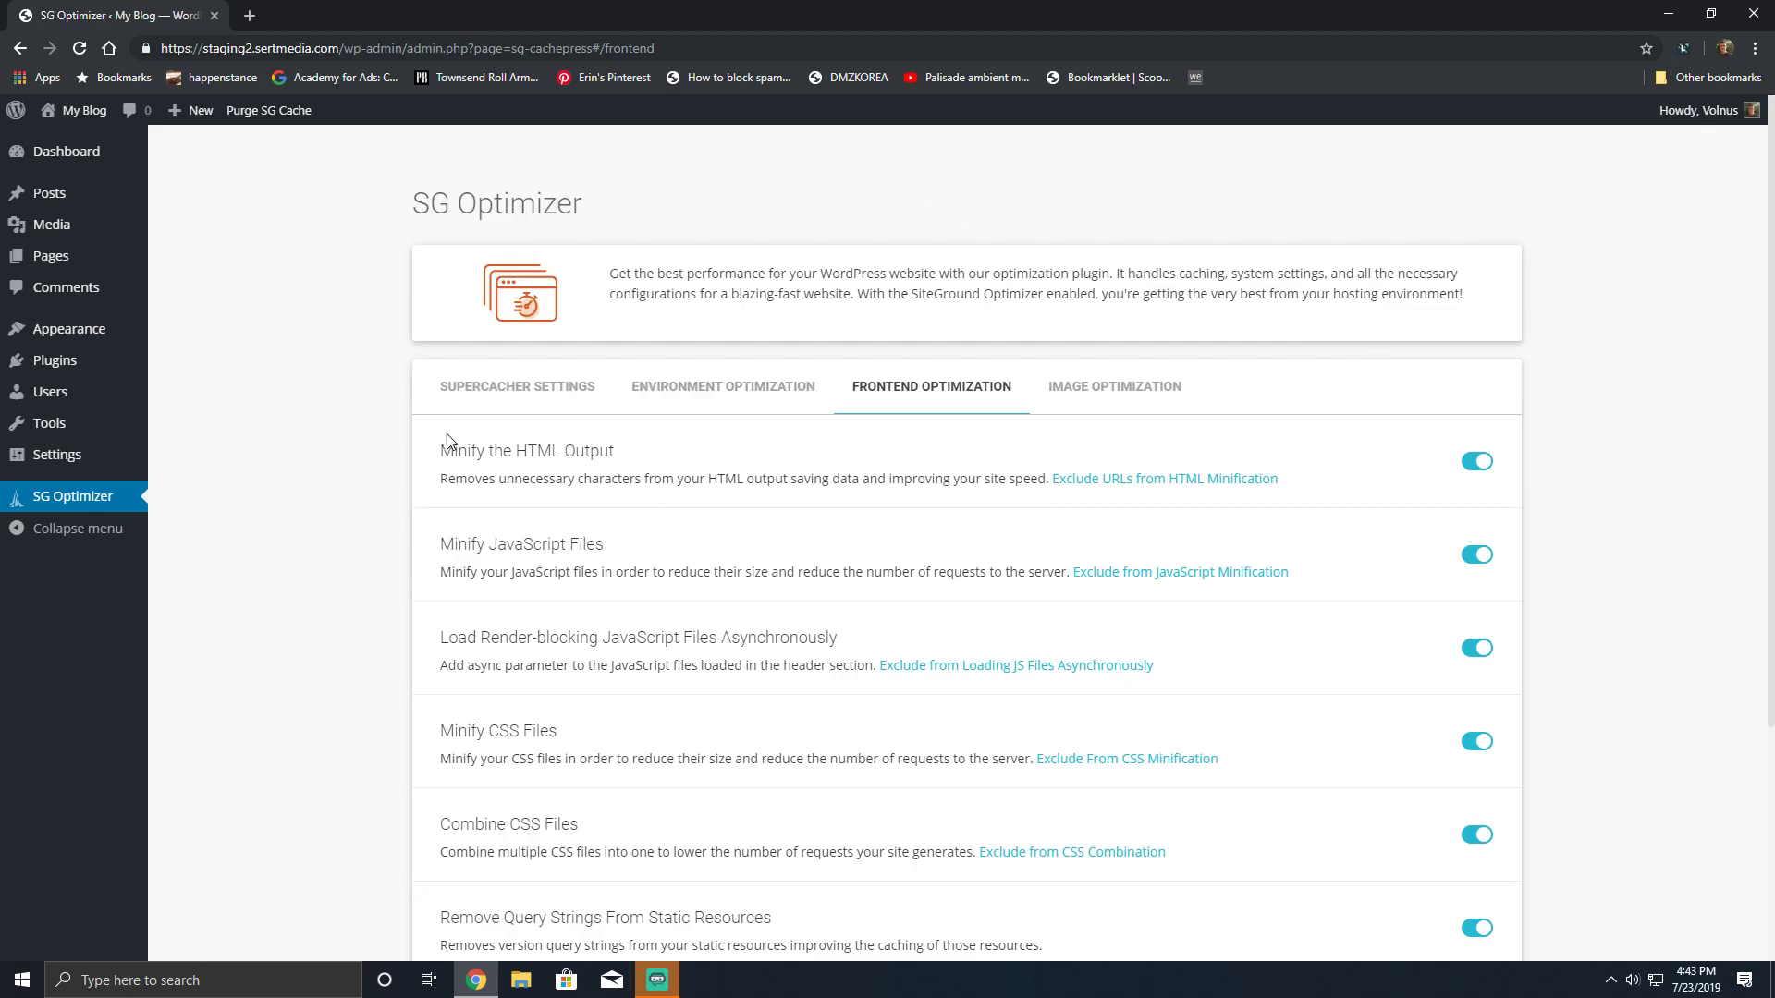
drag(467, 450, 601, 451)
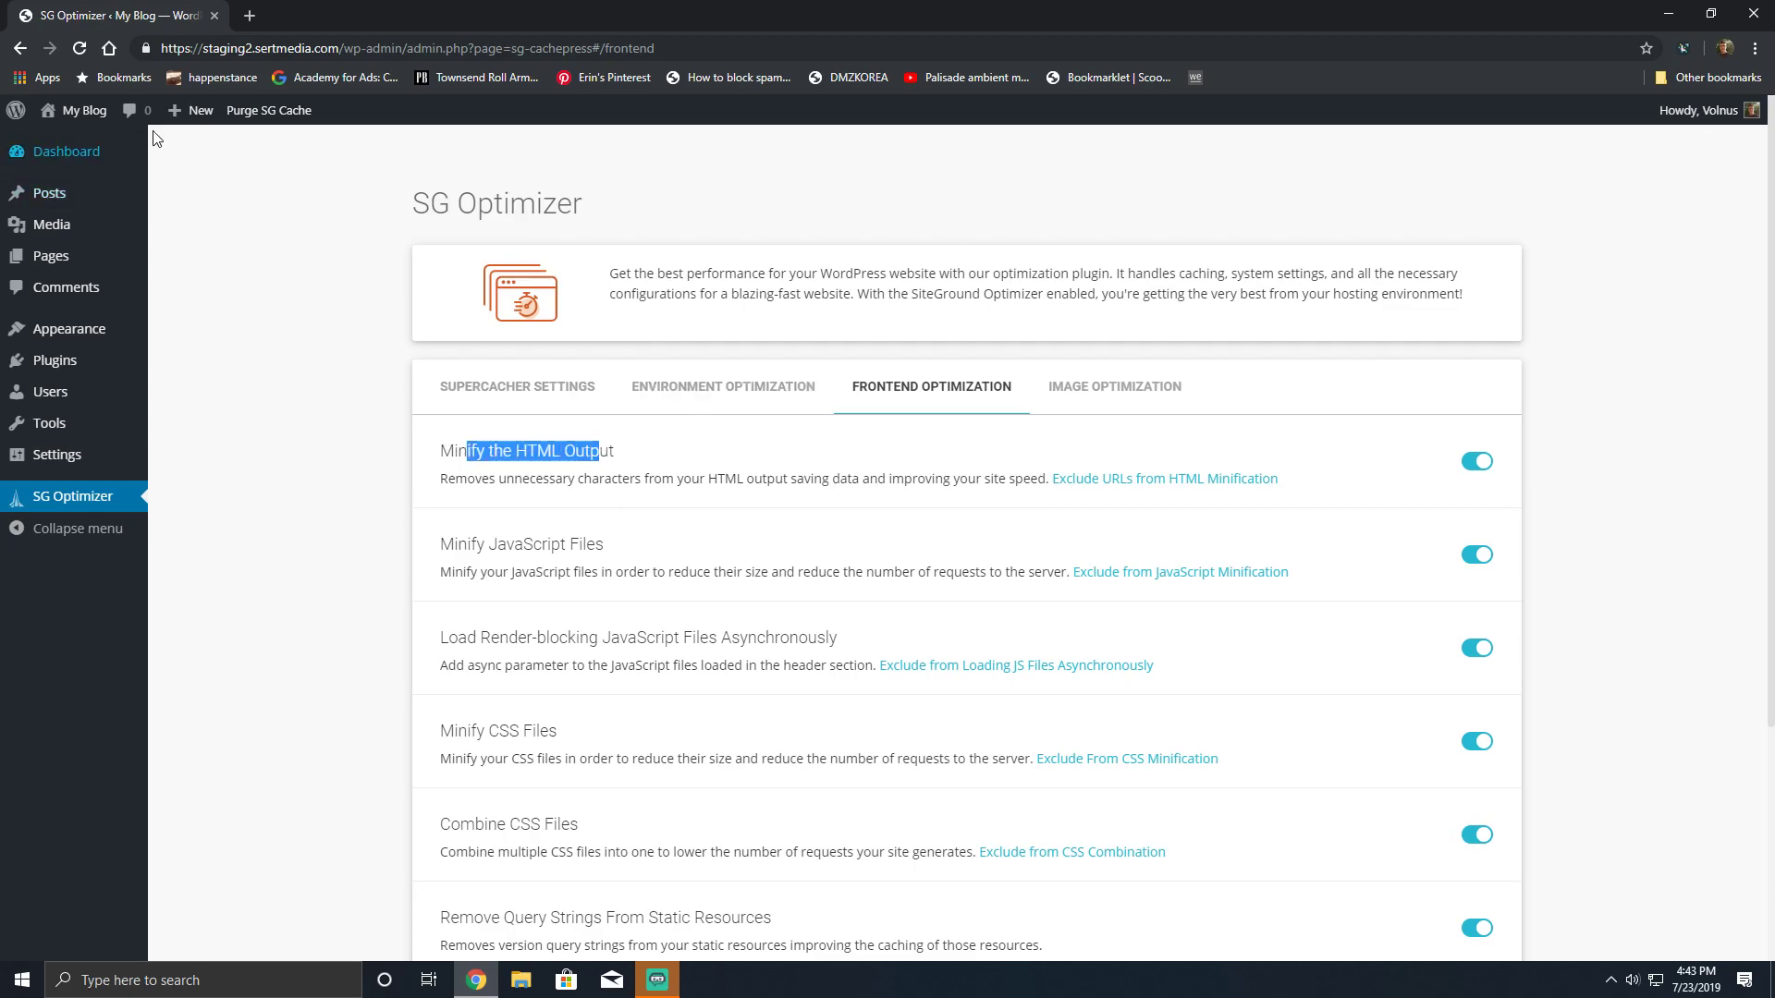
middle_click(100, 118)
- Open the blog homepage's HTML source in its own tab, skim it, and go back to SG Optimizer
click(280, 19)
right_click(282, 221)
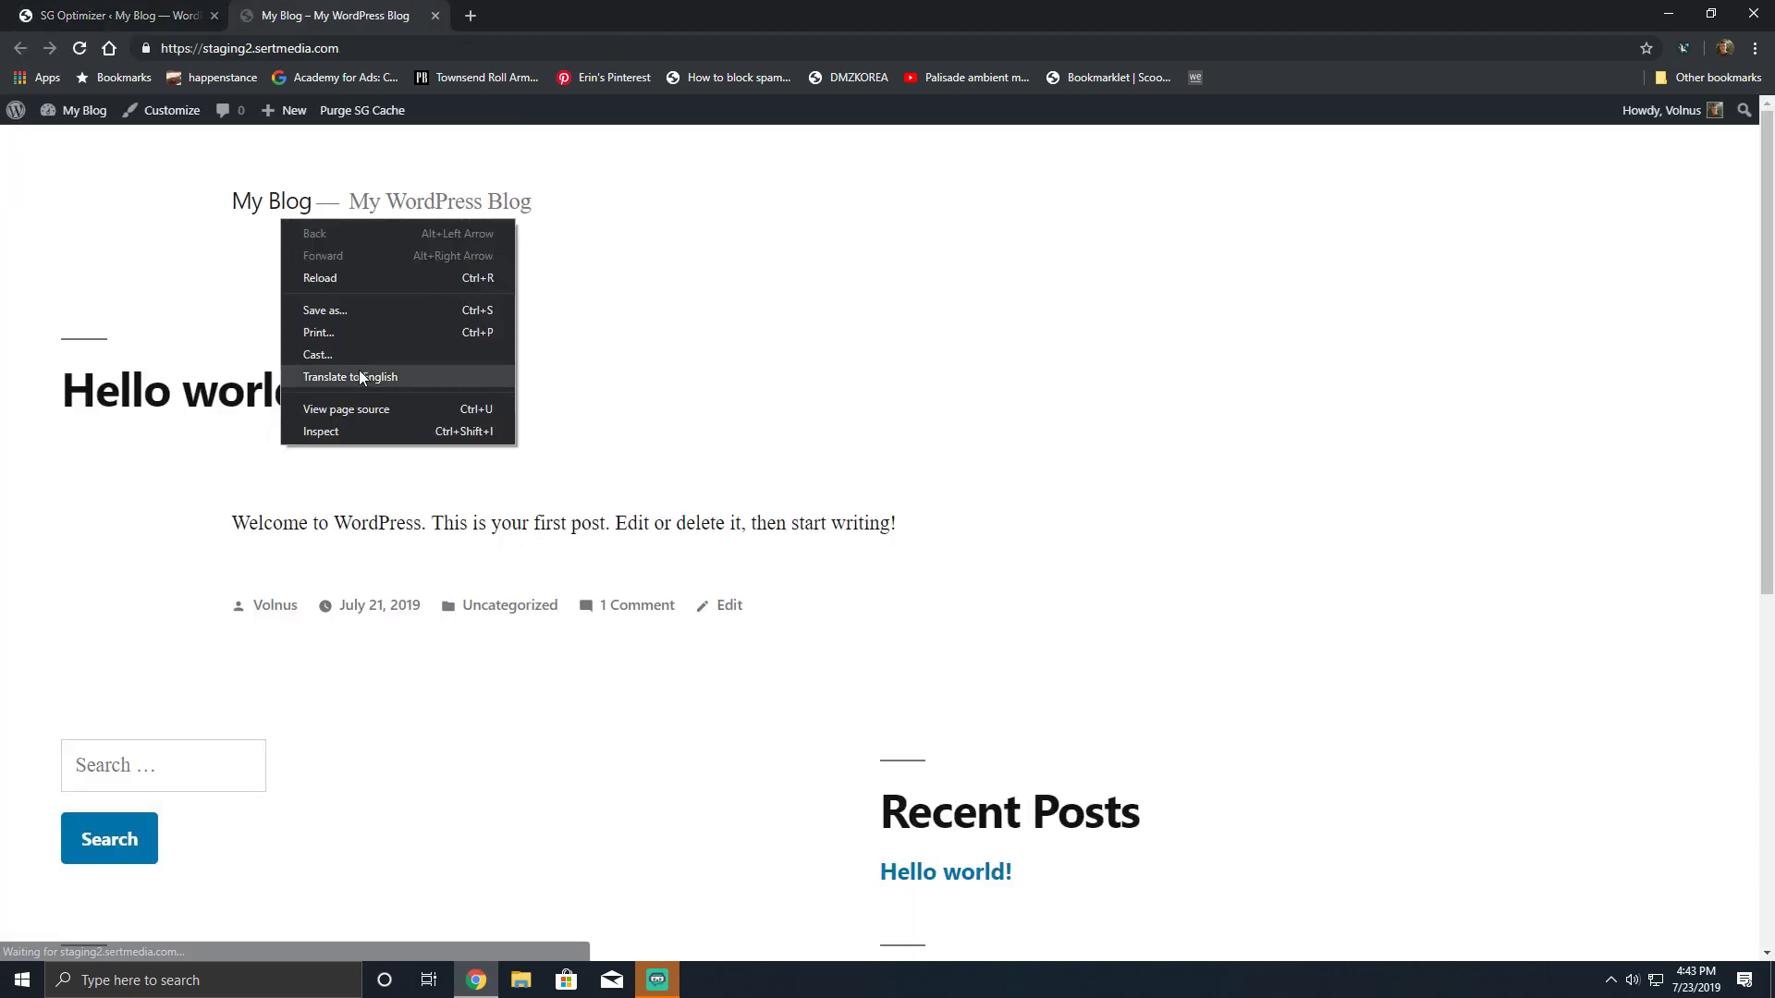
click(346, 409)
scroll(558, 475, down, 5)
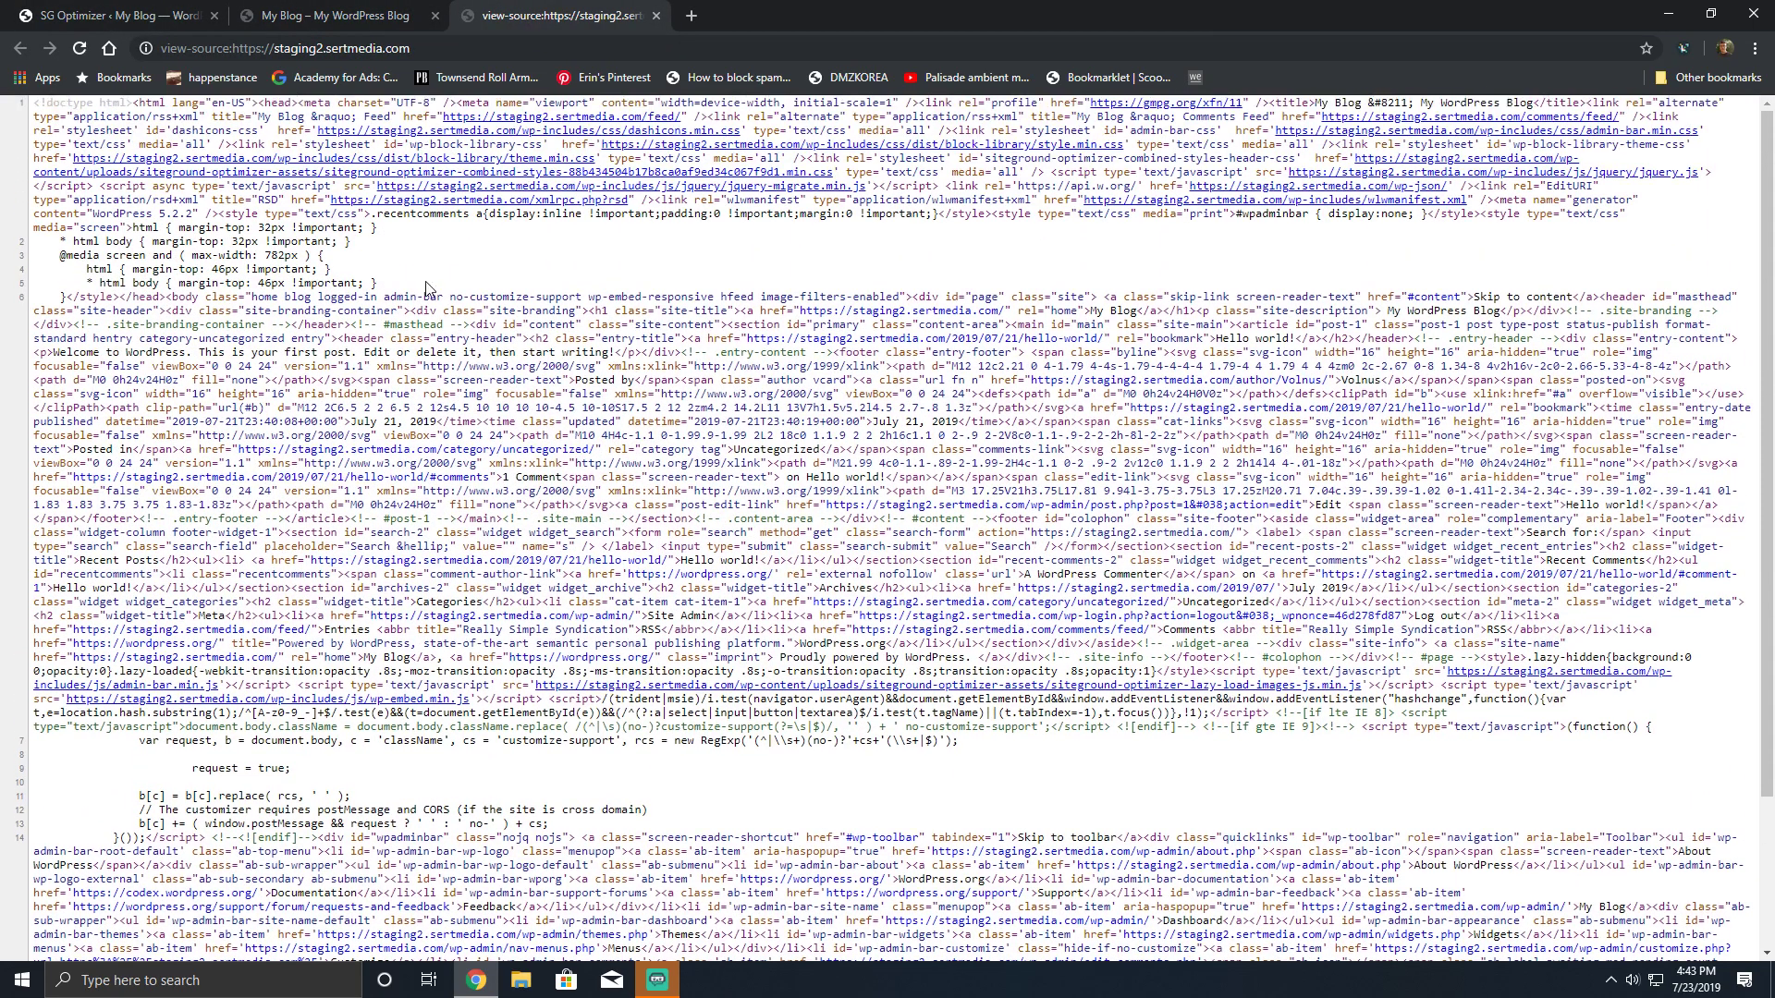
scroll(230, 213, up, 2)
drag(210, 223, 325, 268)
click(324, 268)
scroll(324, 268, down, 2)
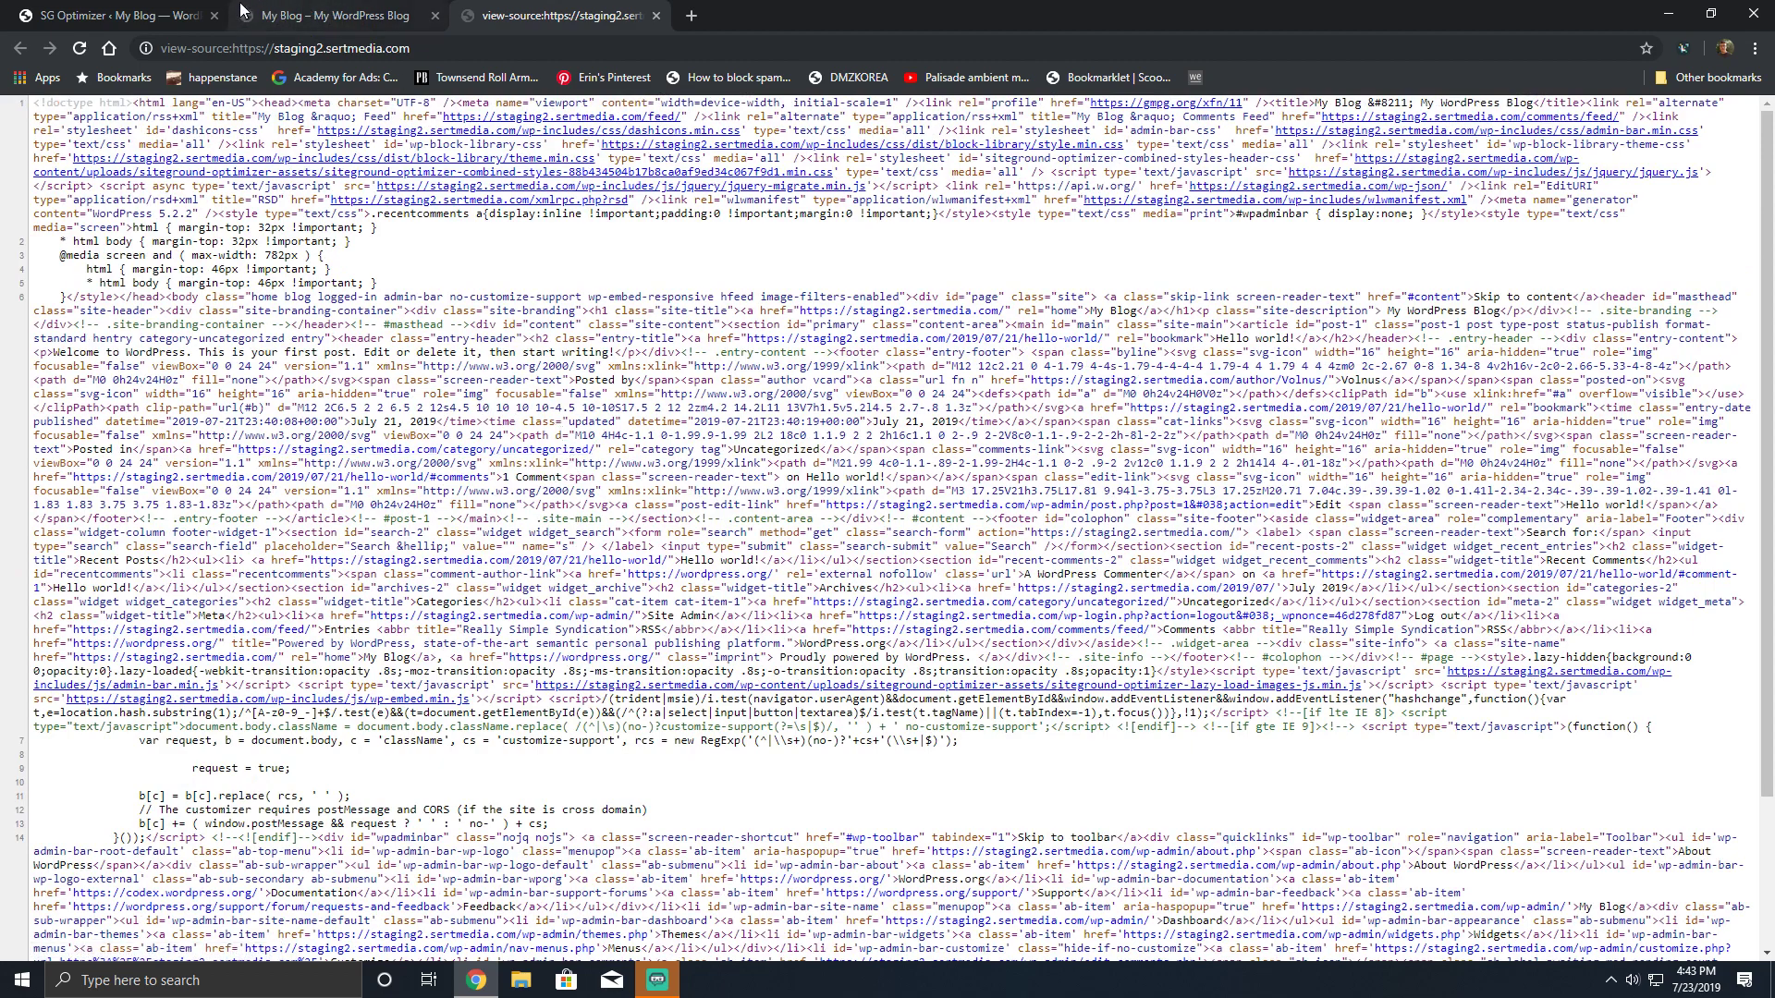
click(208, 15)
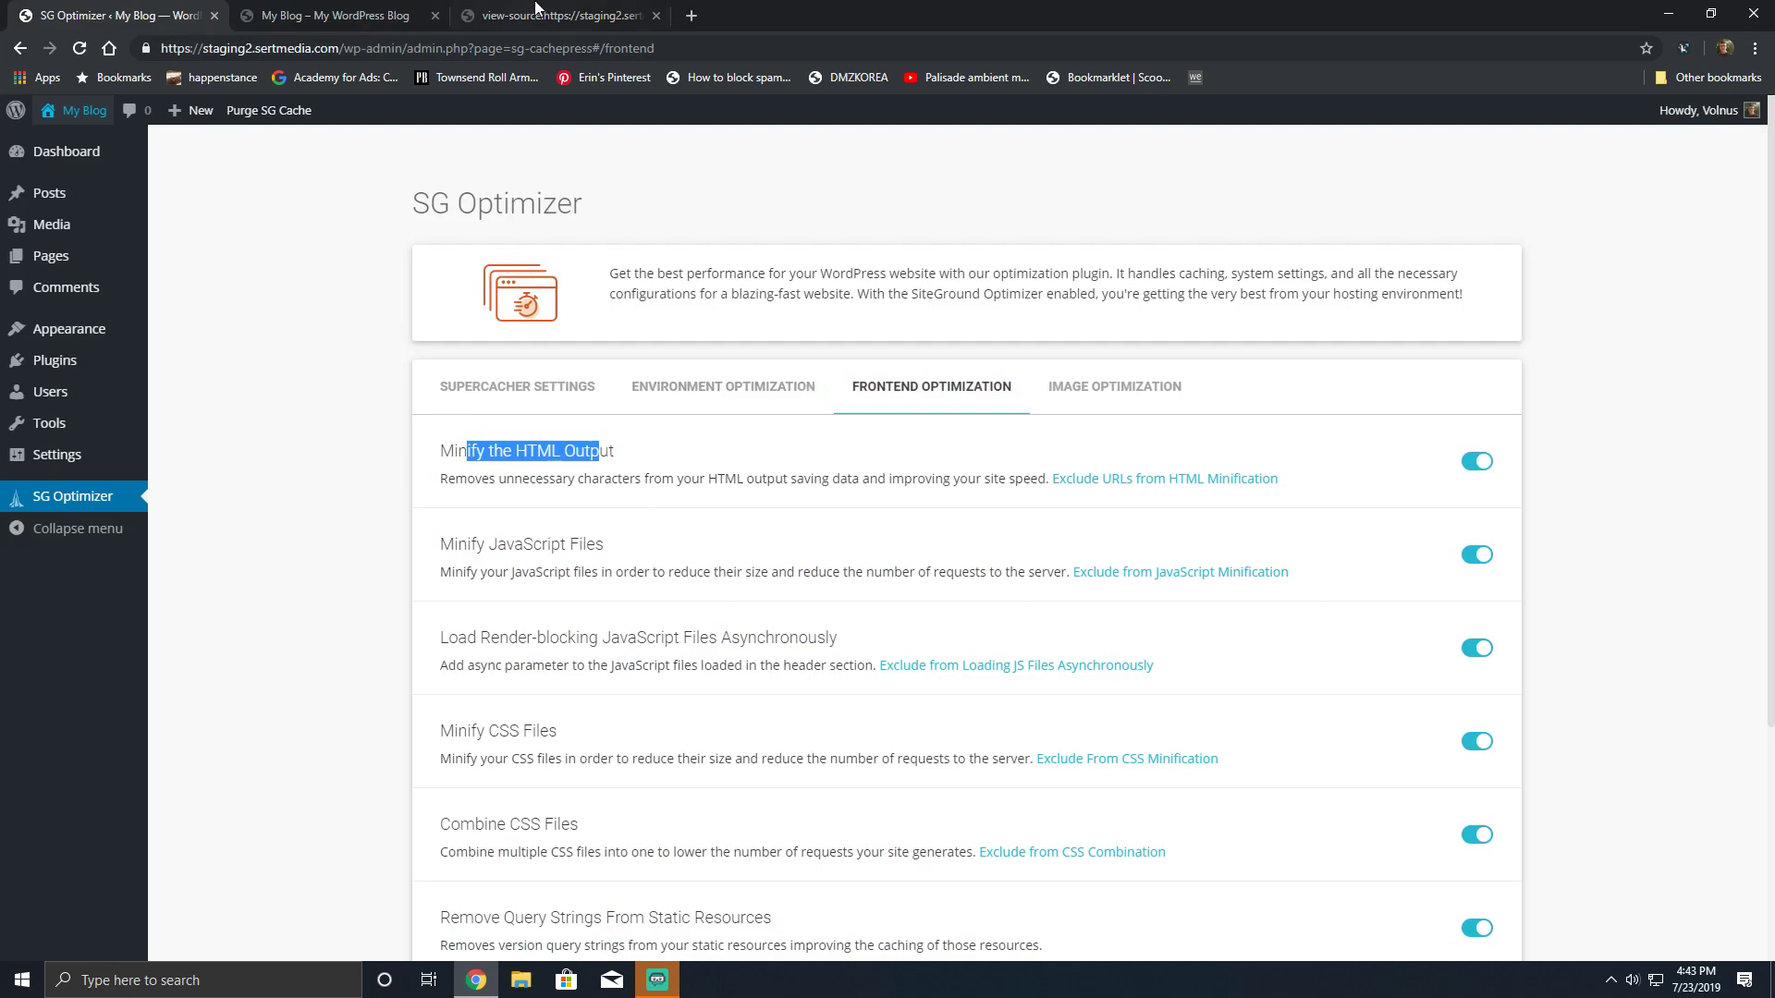
- Compare the page source with the Load Render-blocking JavaScript Asynchronously option, highlighting its title
click(536, 10)
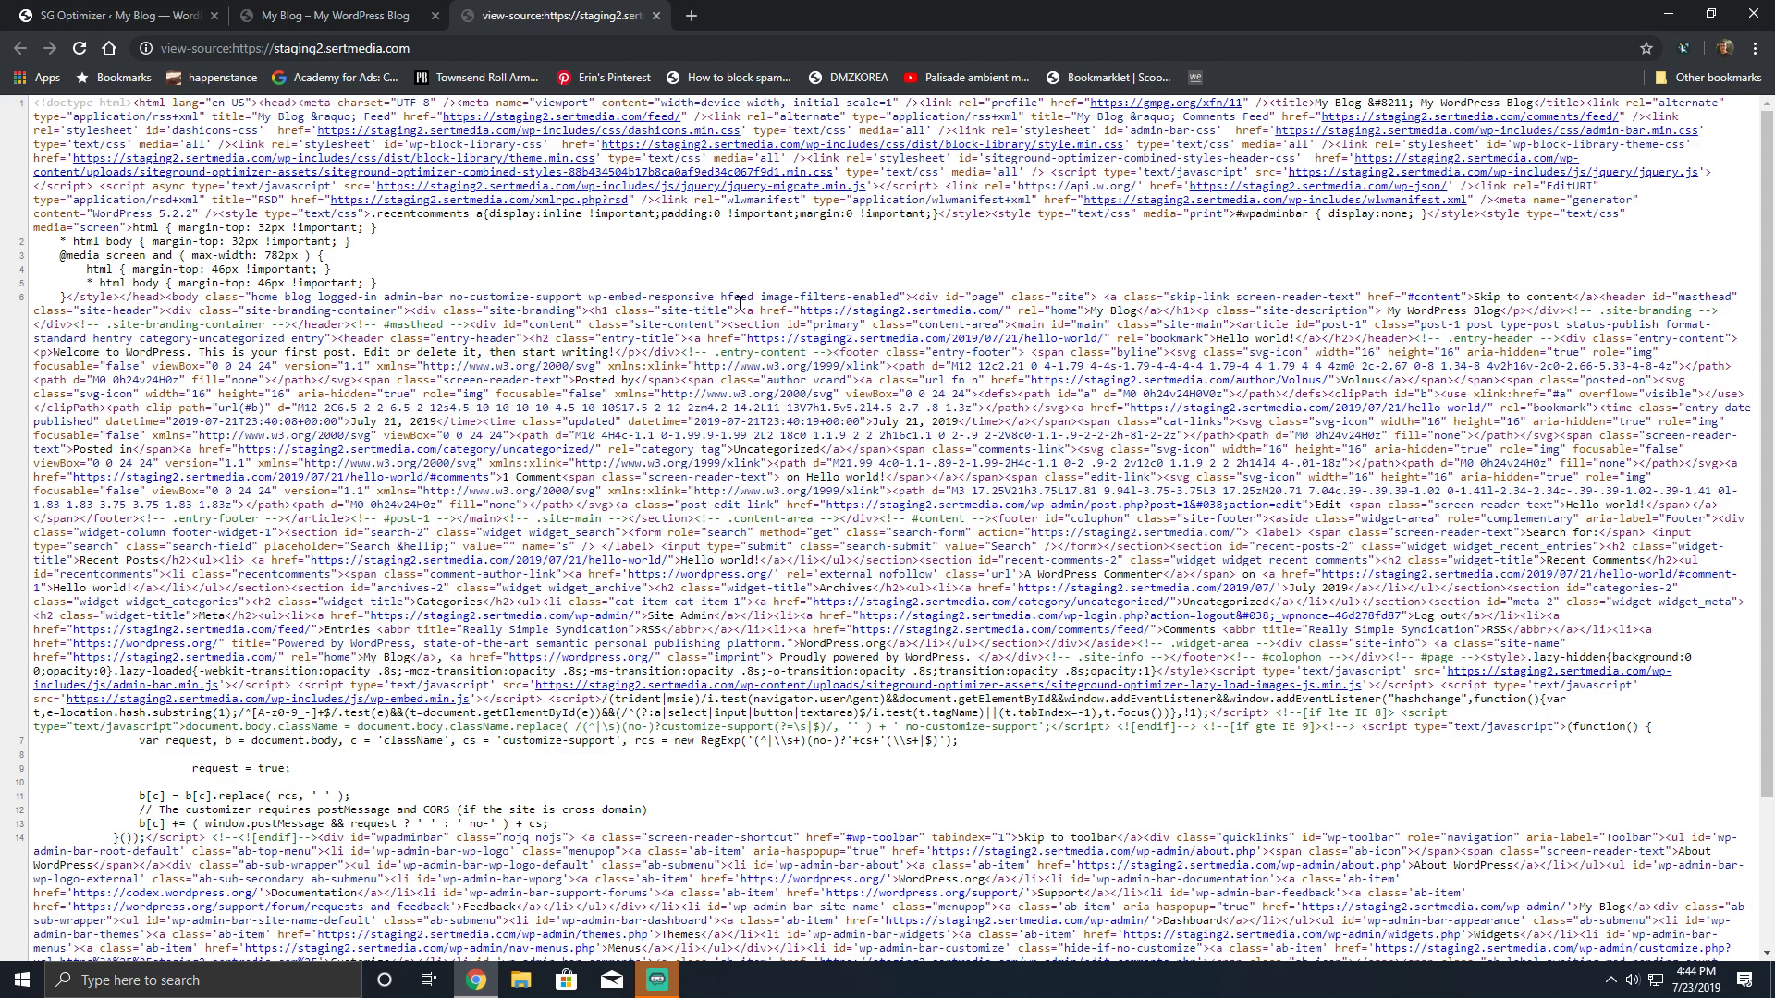
scroll(1021, 521, down, 2)
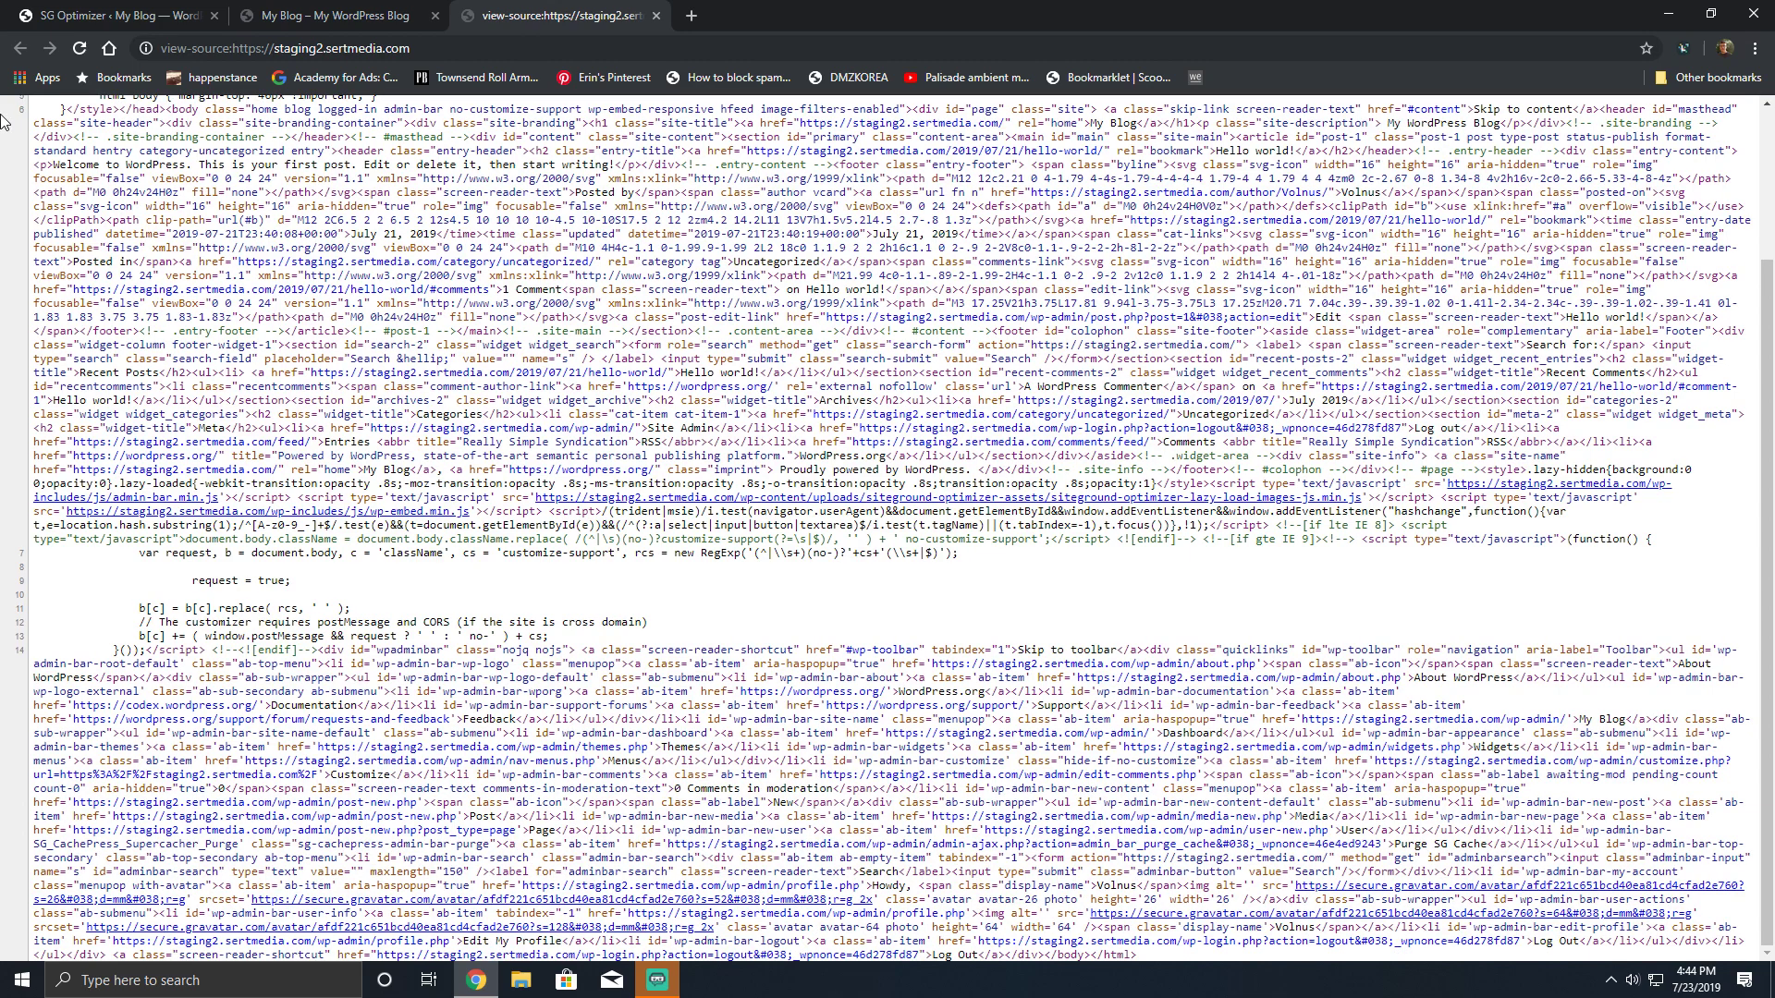
click(69, 11)
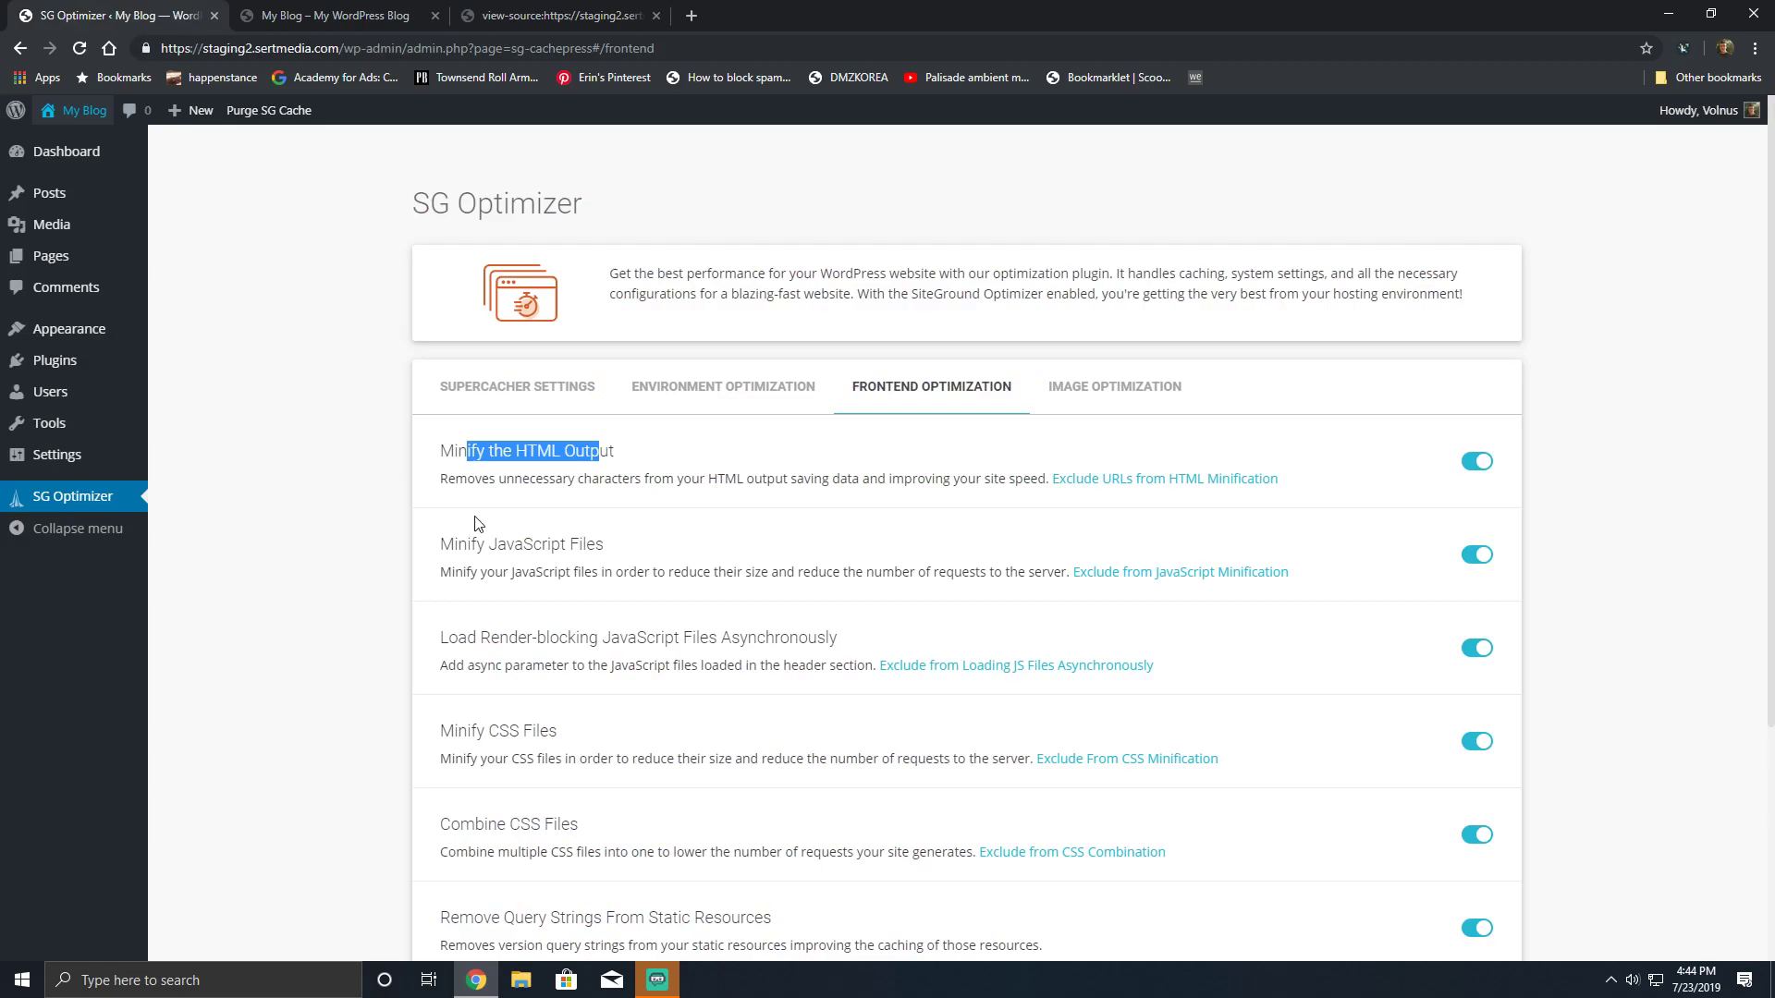
scroll(539, 546, down, 2)
drag(550, 447, 838, 451)
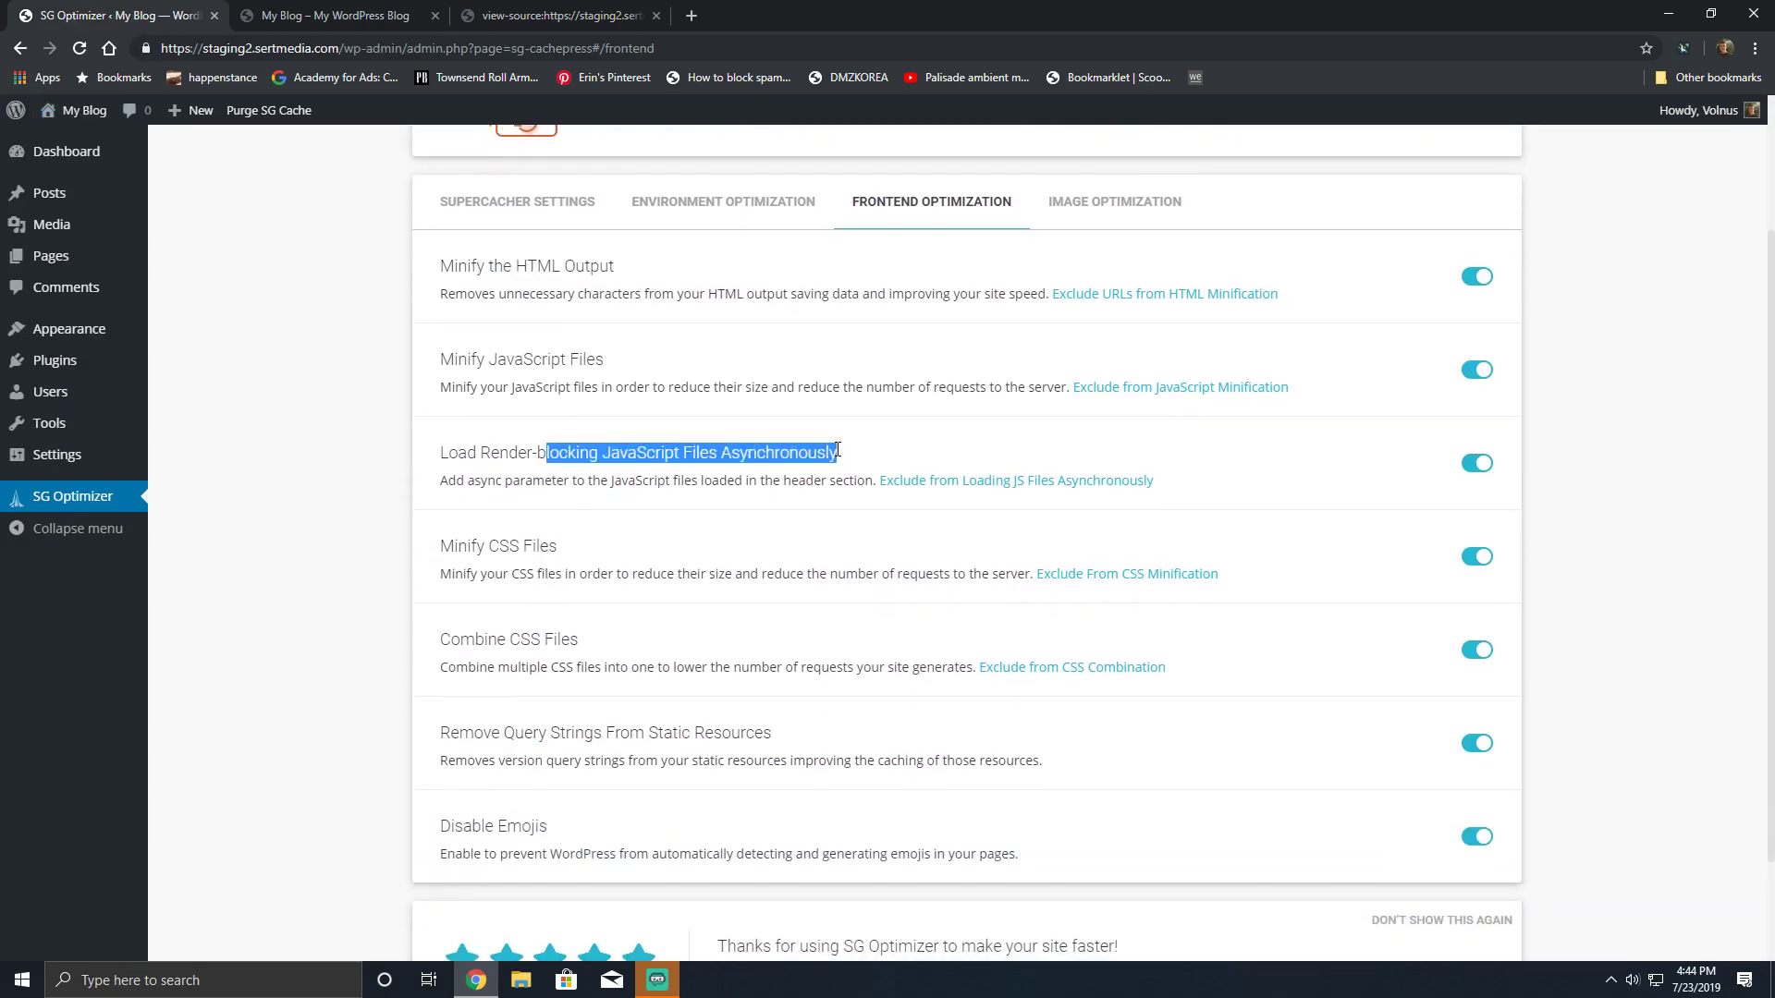
click(524, 13)
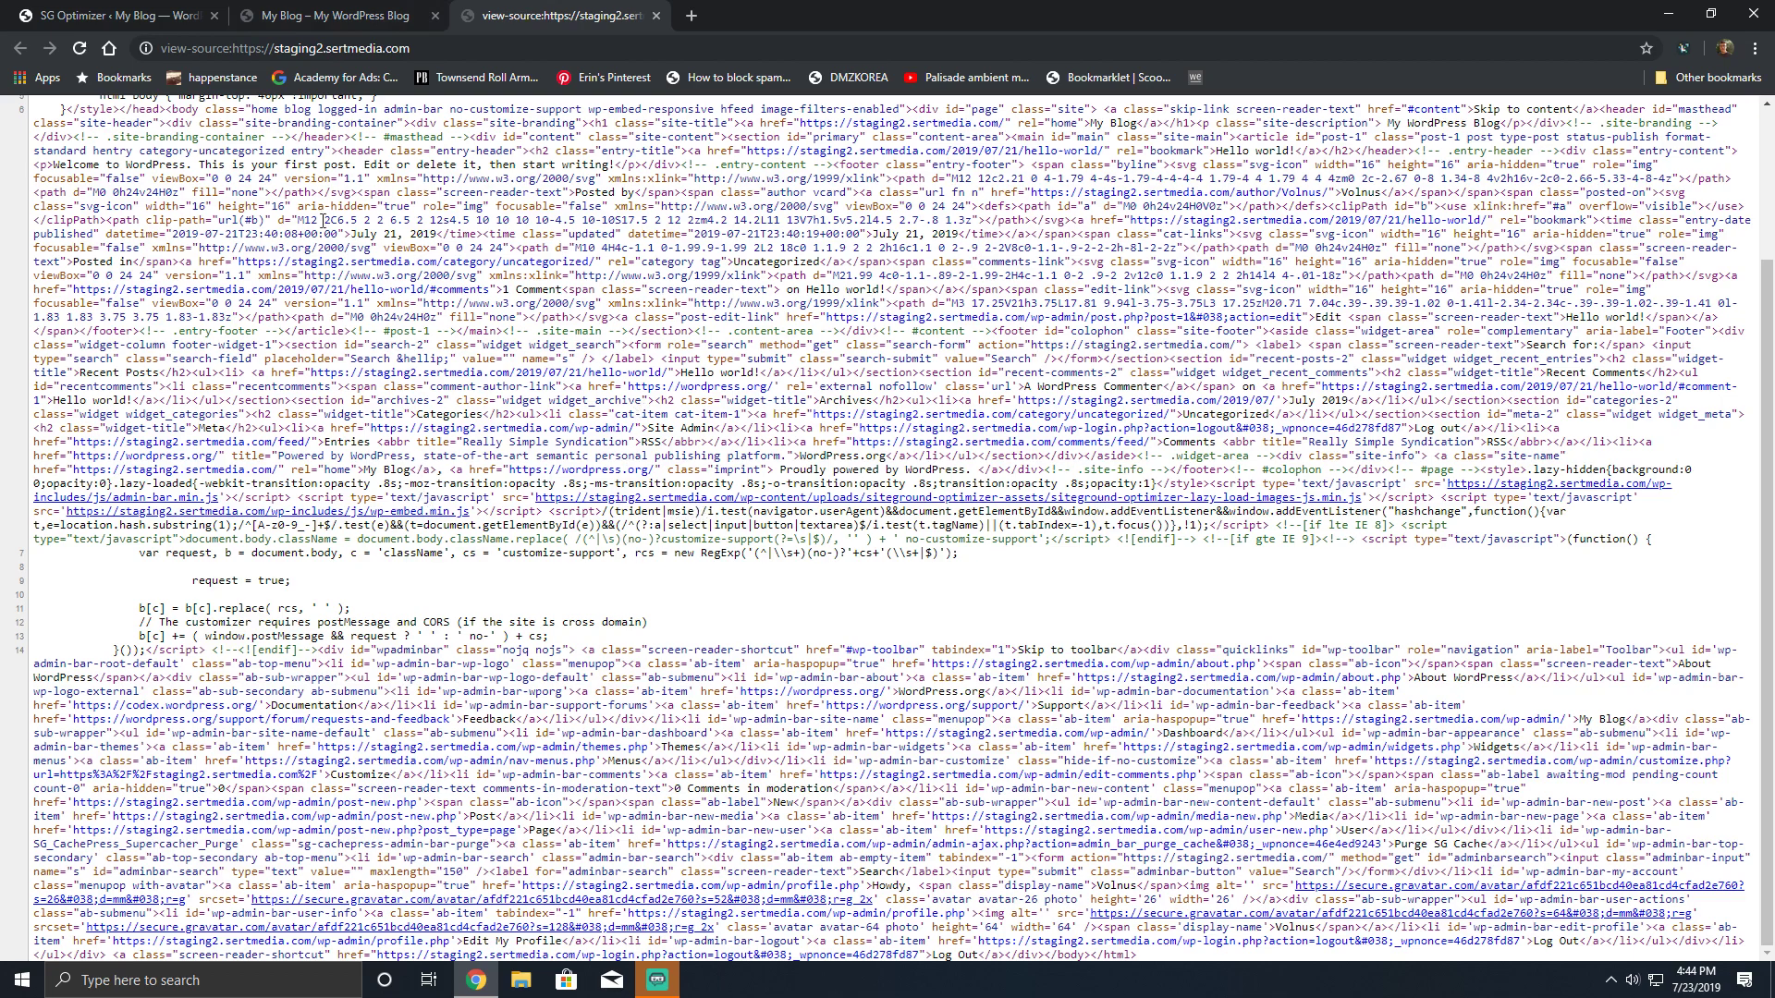
- Highlight the note about header-section scripts under the async JavaScript option
click(139, 15)
drag(744, 481, 861, 483)
click(584, 15)
- Find 'async' in the blog's page source, then go back to the SG Optimizer settings
key(ctrl+f)
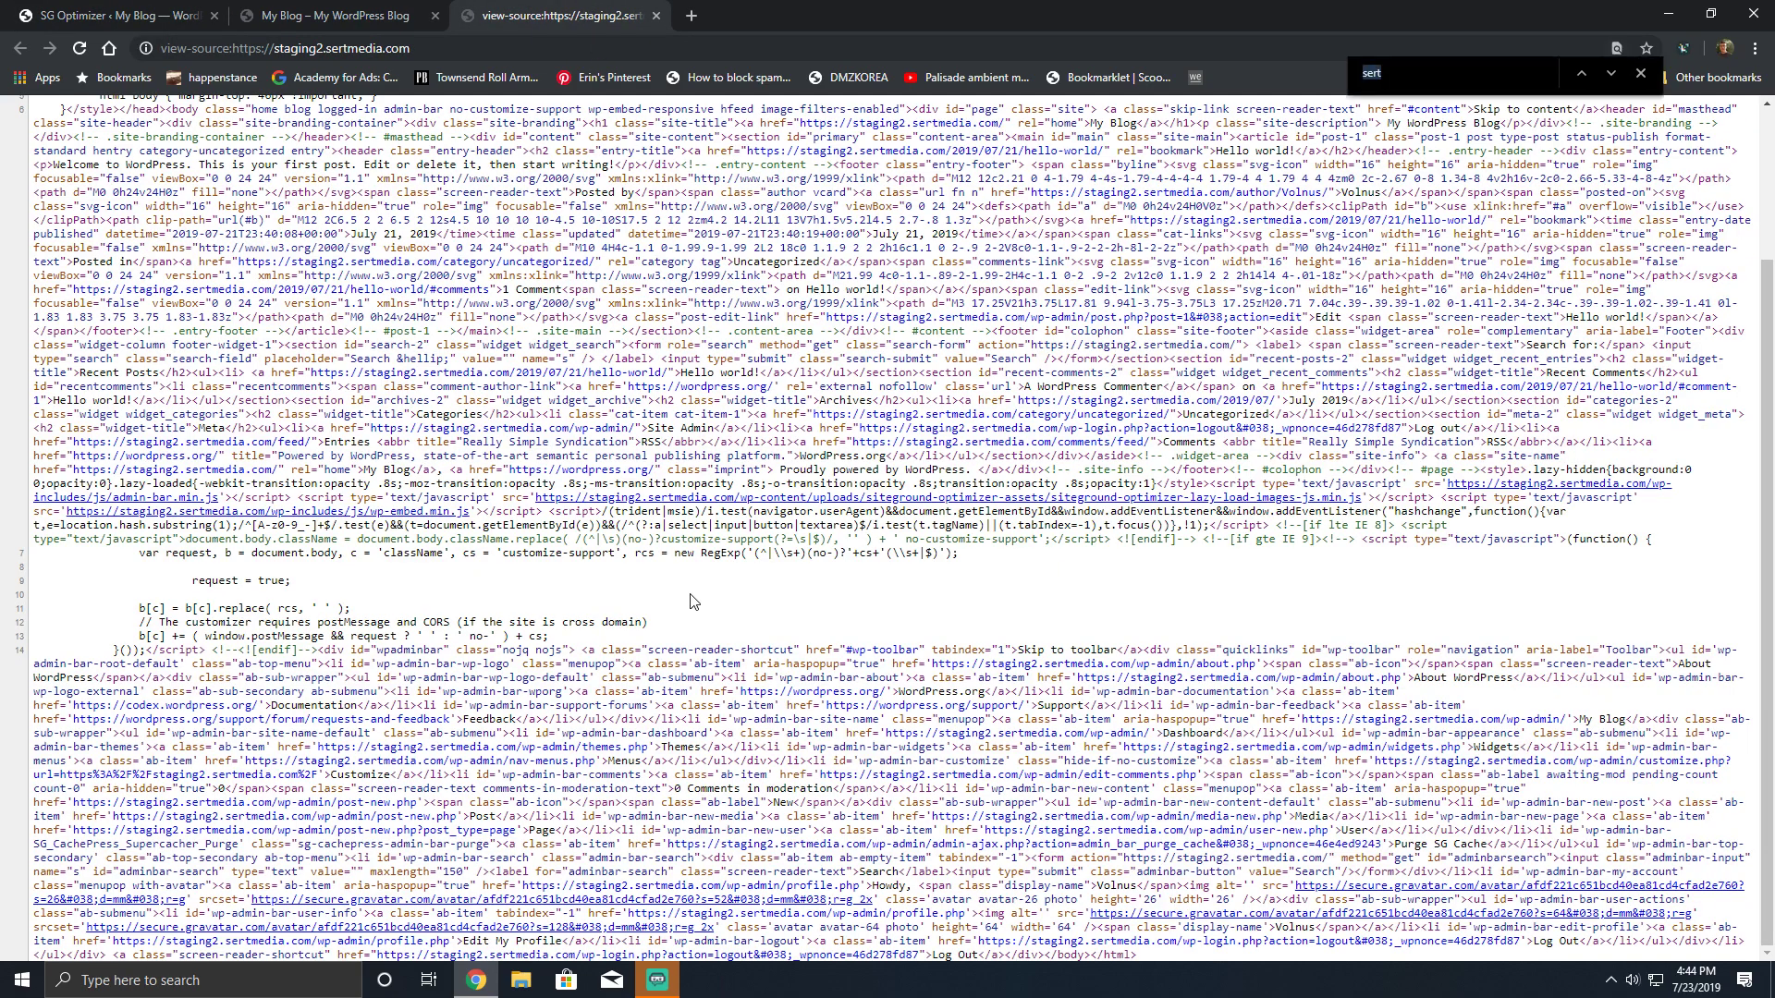
text(async)
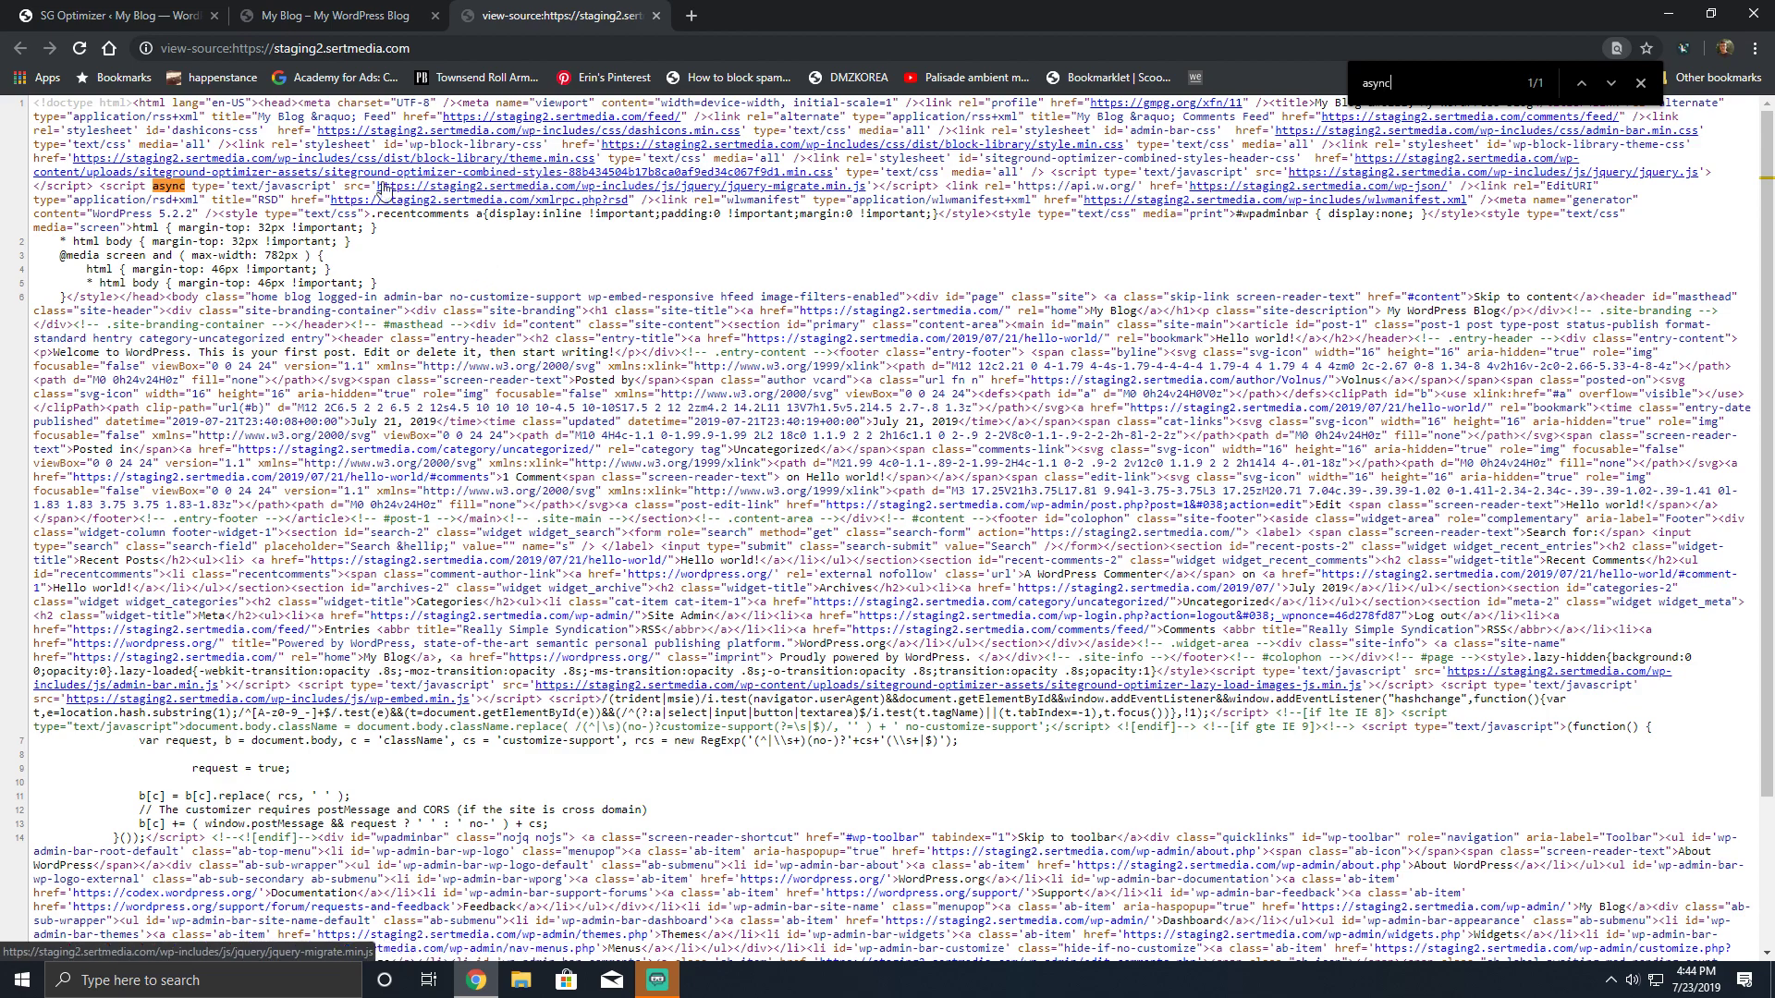
drag(152, 186, 193, 186)
click(193, 186)
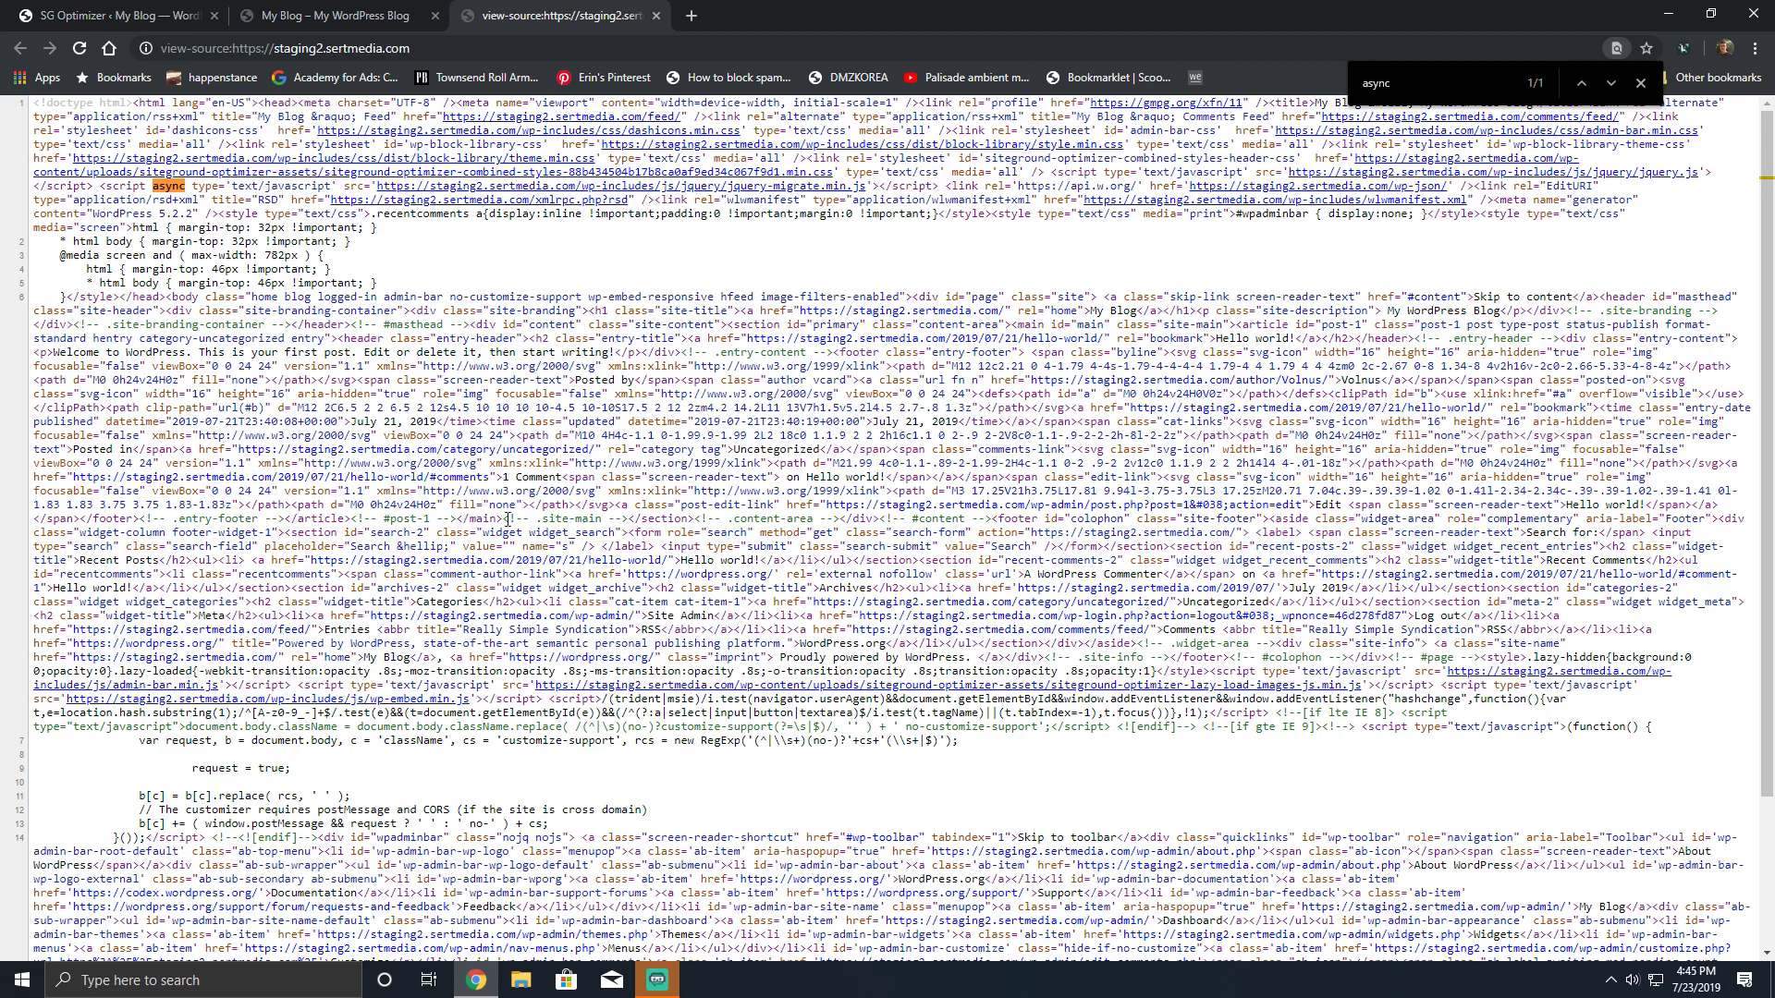
scroll(645, 361, down, 2)
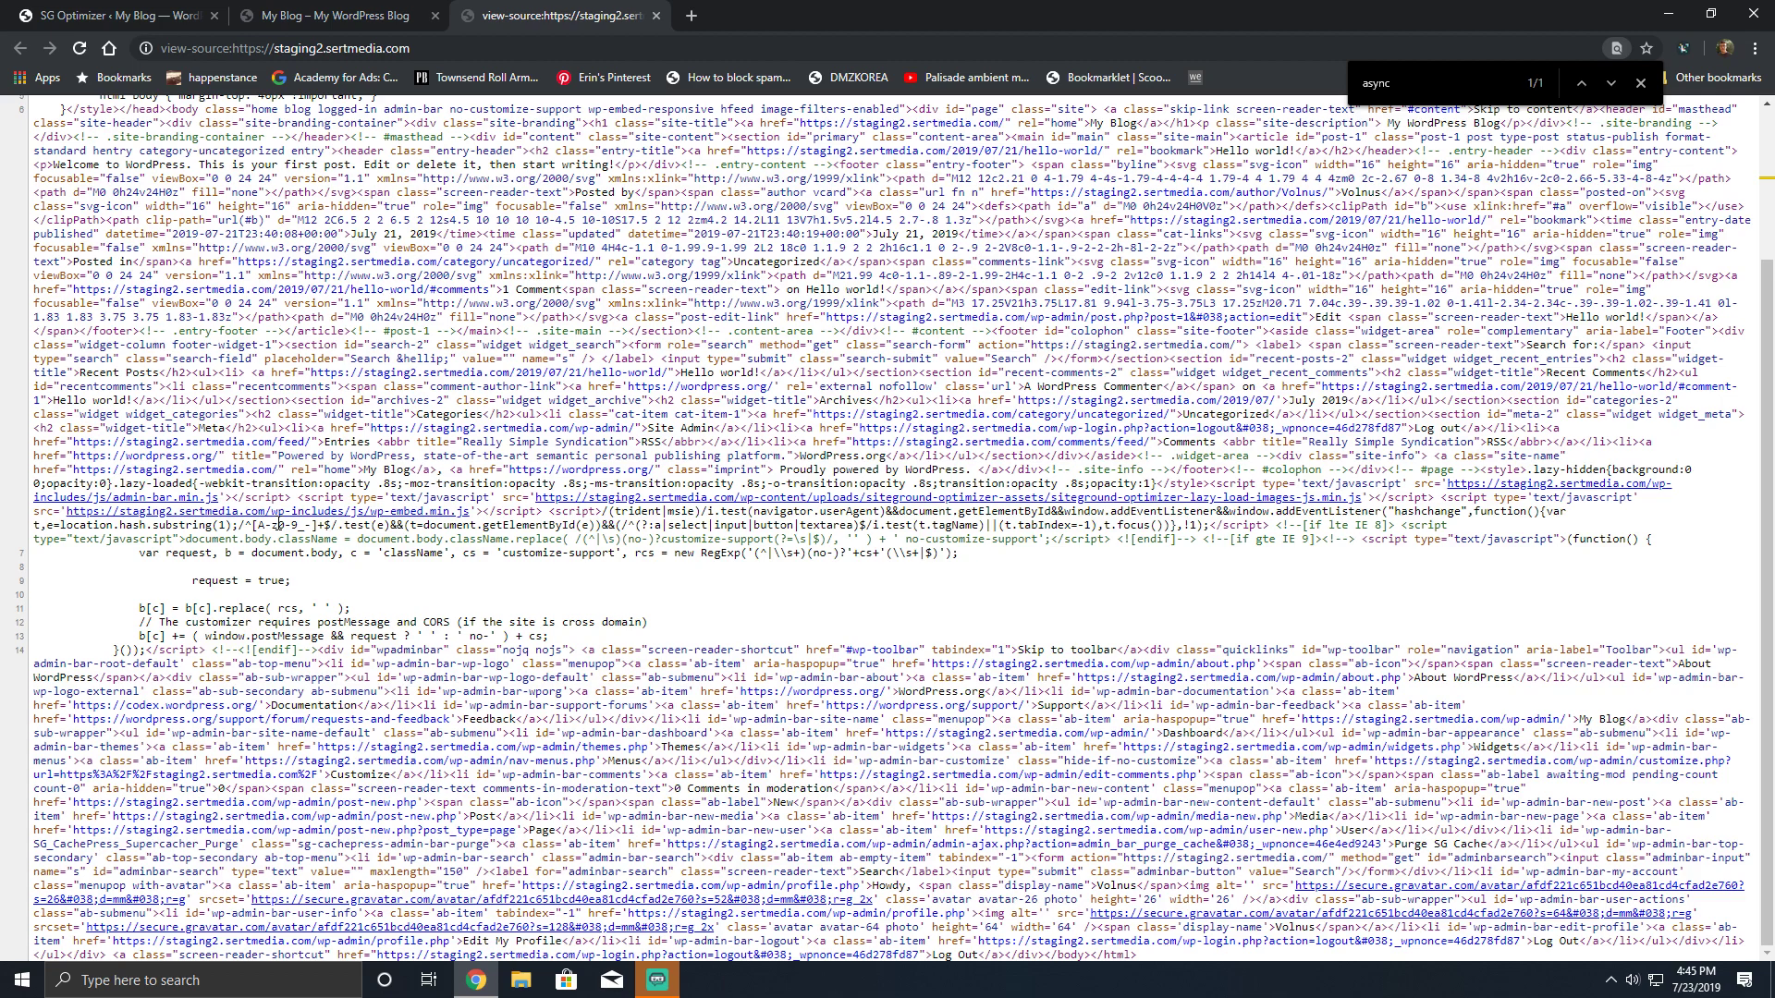
click(93, 14)
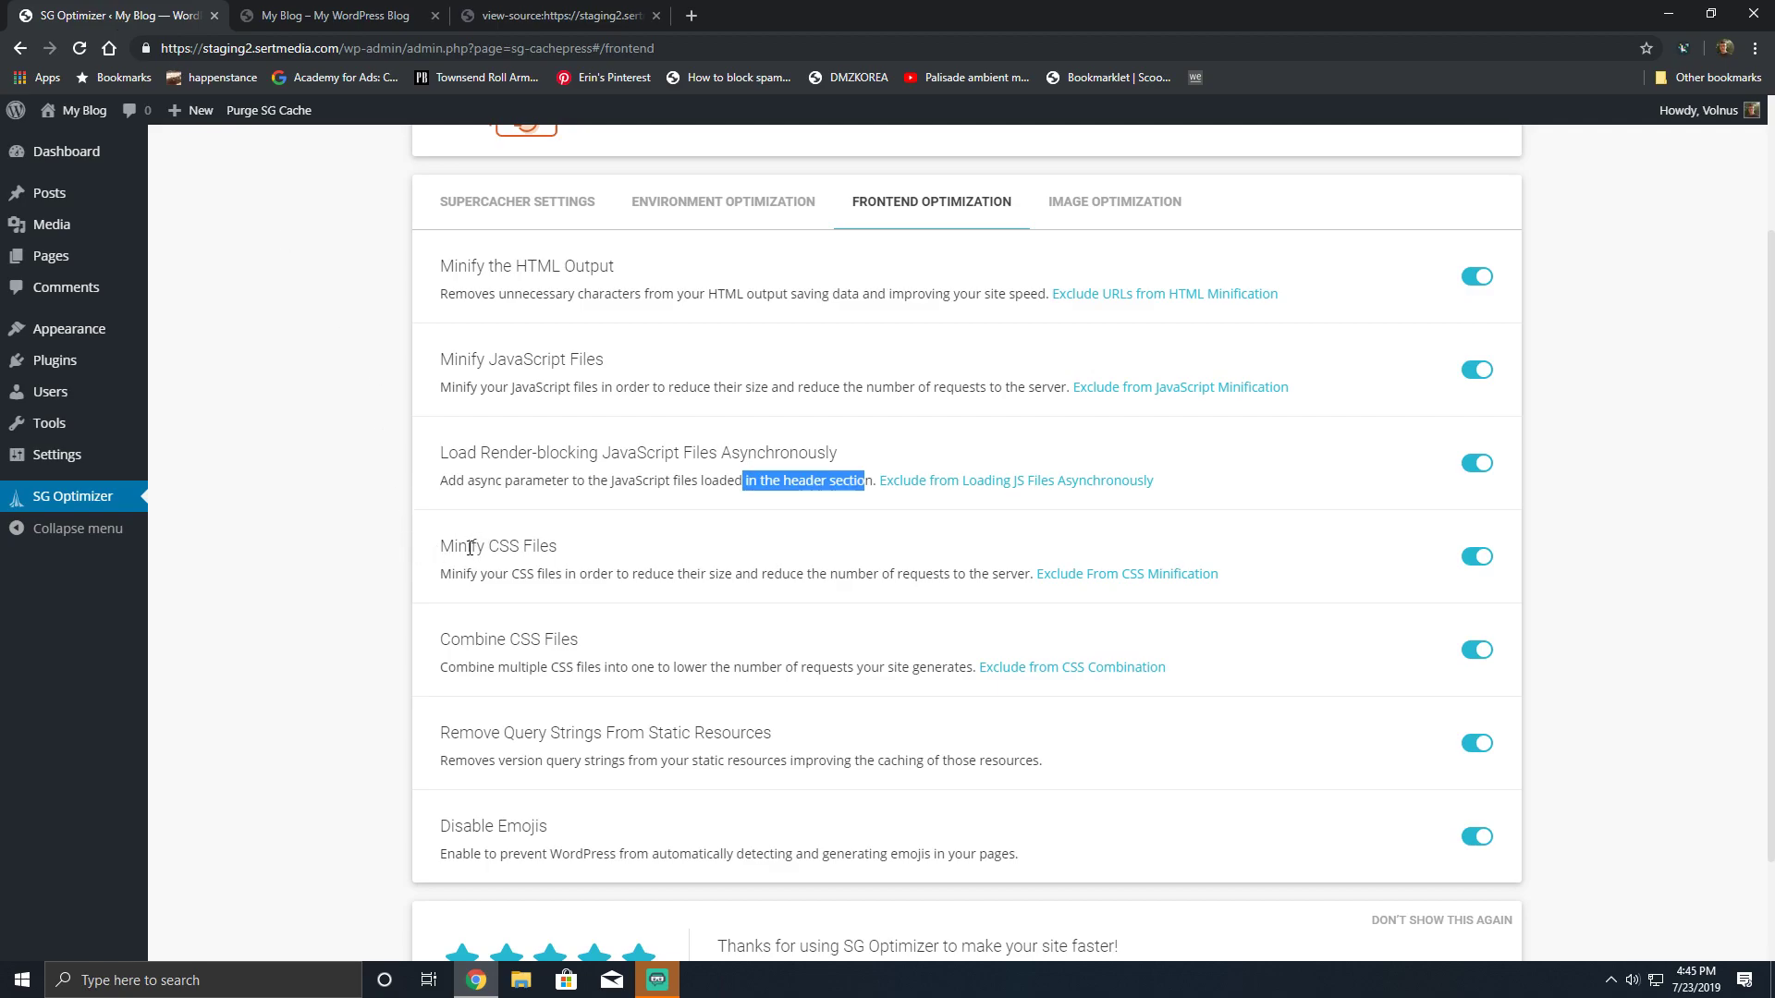
- Highlight the Combine CSS Files heading and expand the Exclude URLs from HTML Minification panel
click(493, 16)
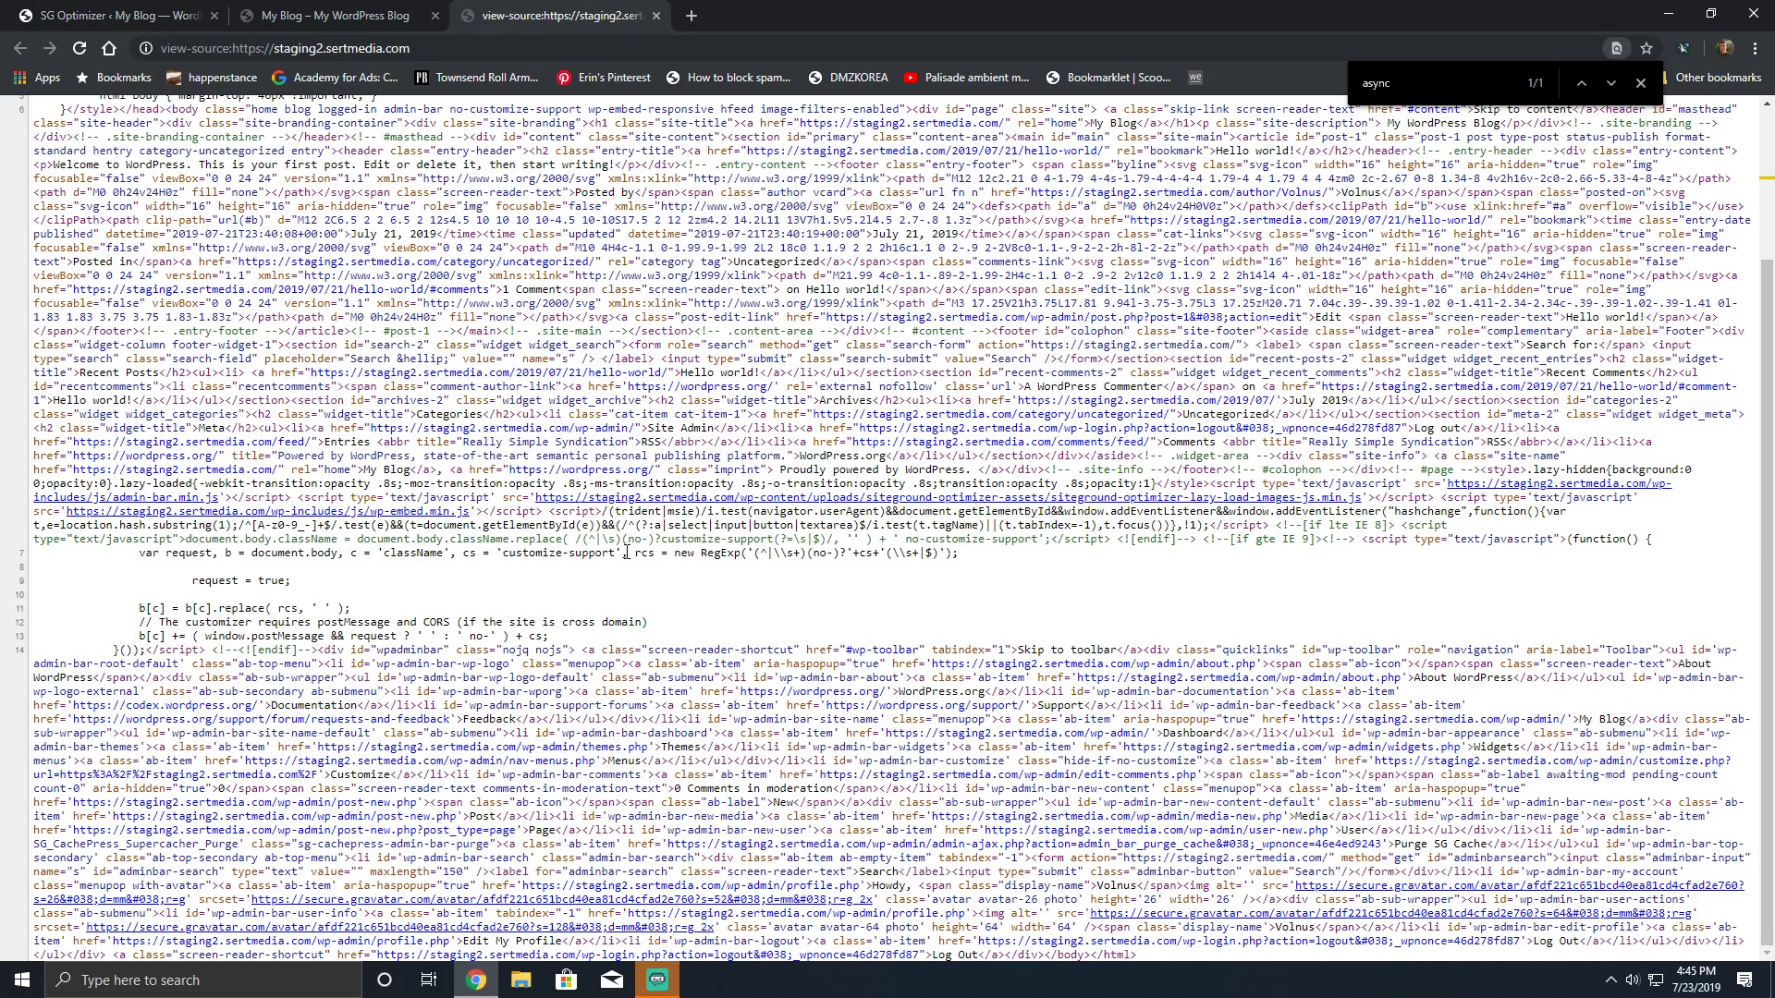
scroll(627, 553, up, 2)
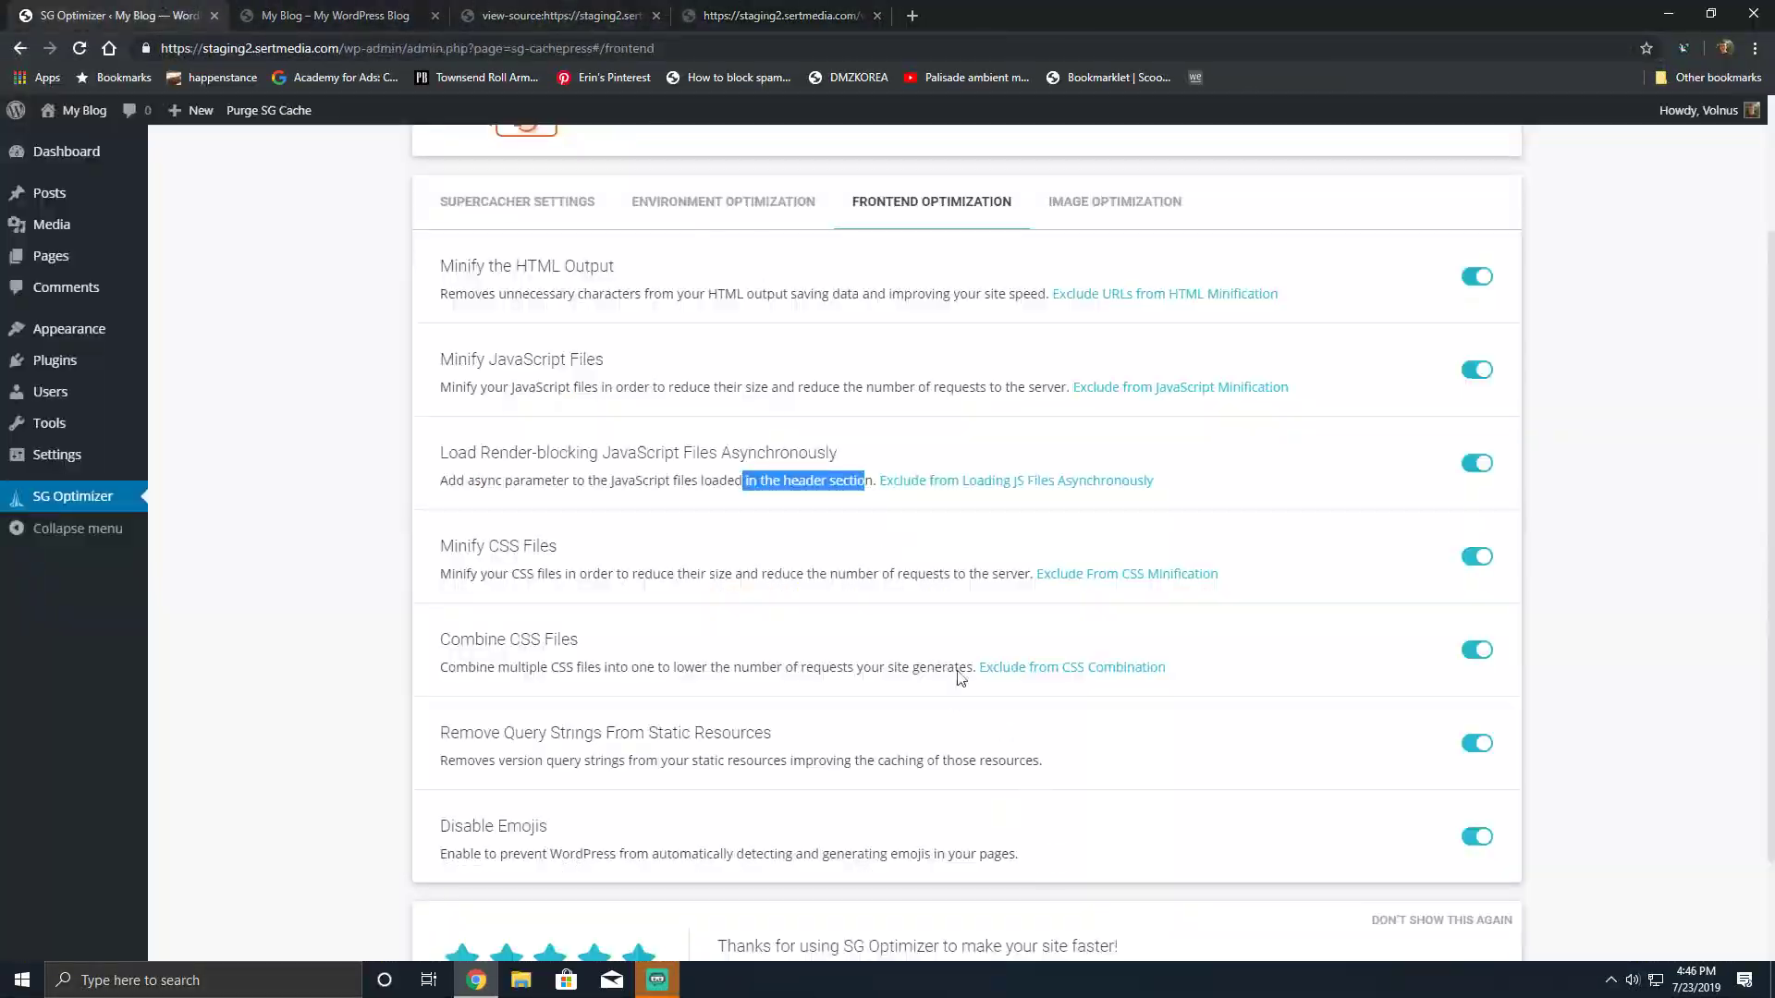
drag(498, 643, 590, 658)
click(588, 655)
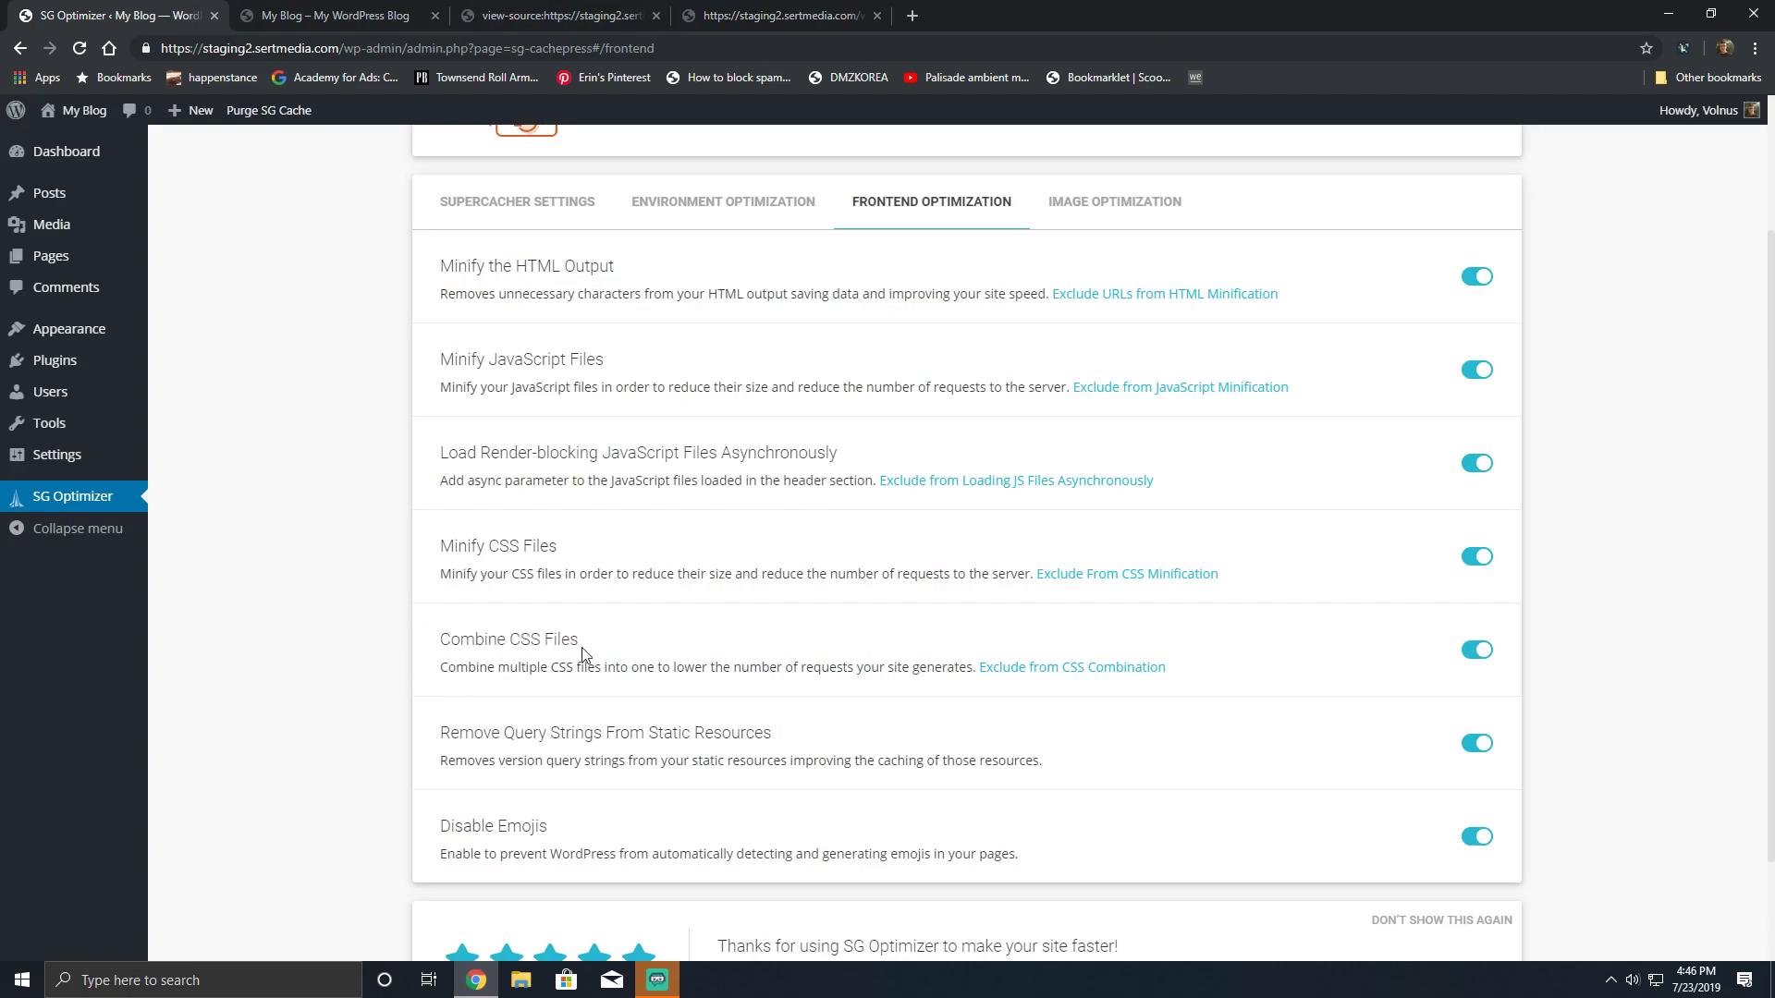
triple_click(514, 647)
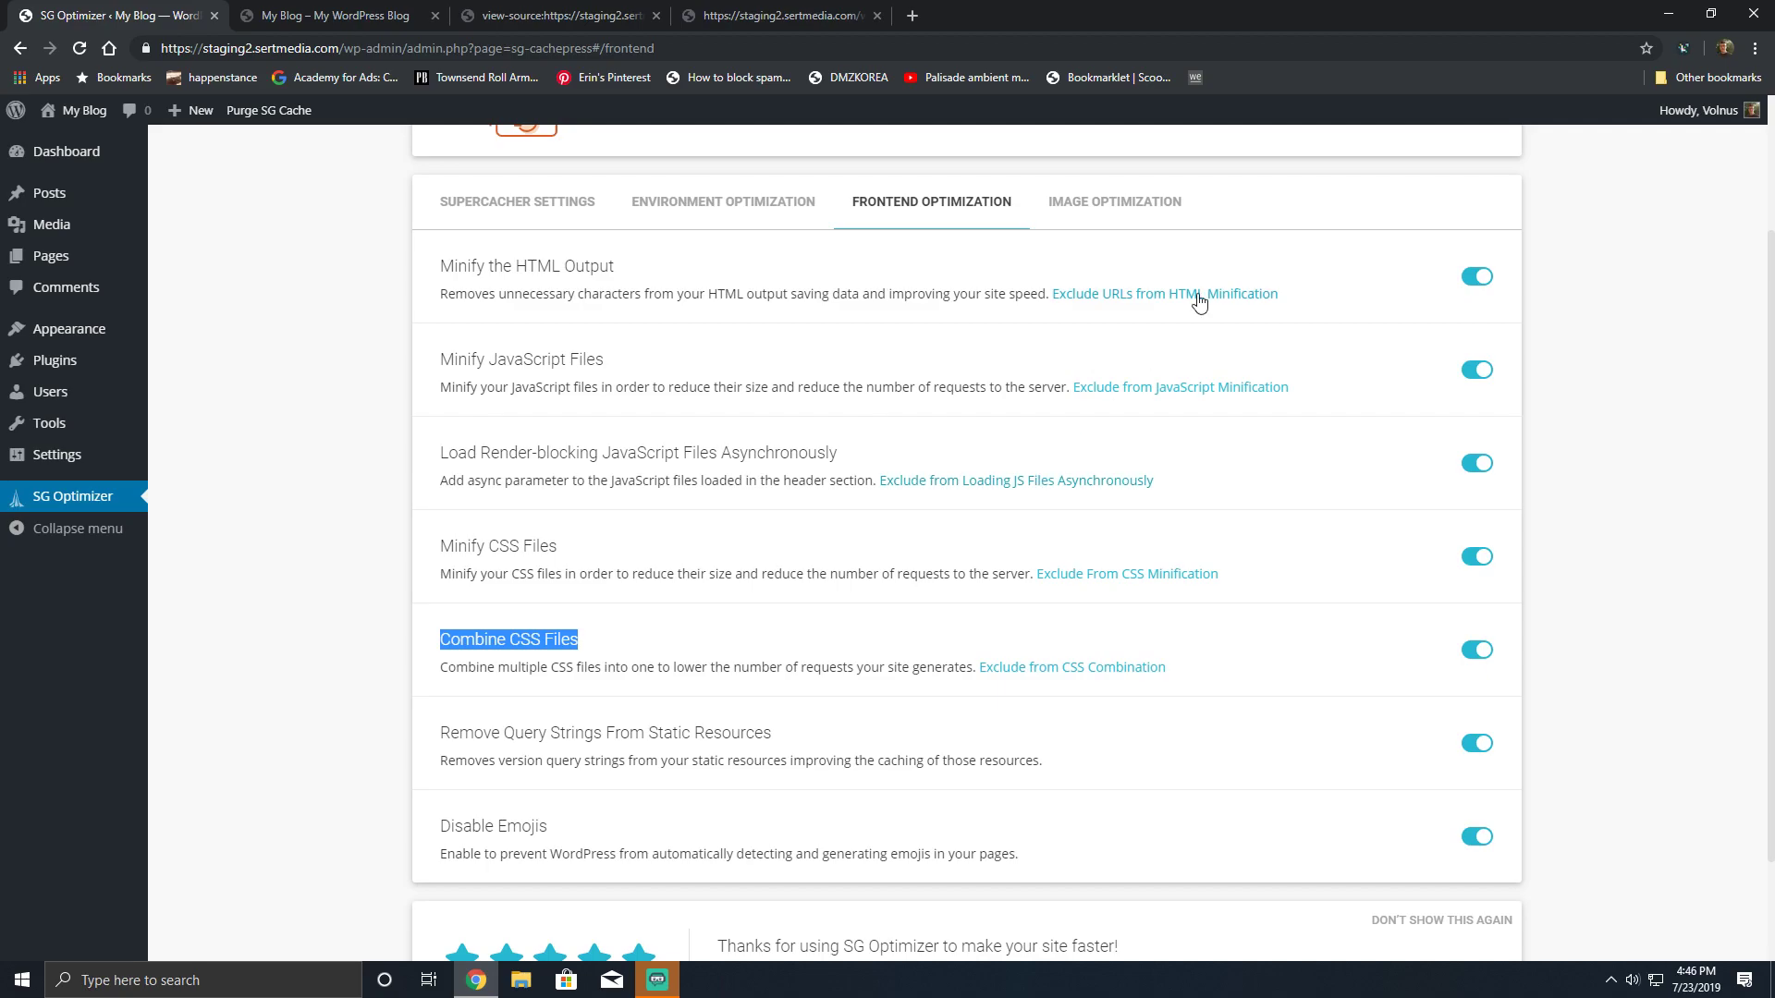
double_click(1151, 296)
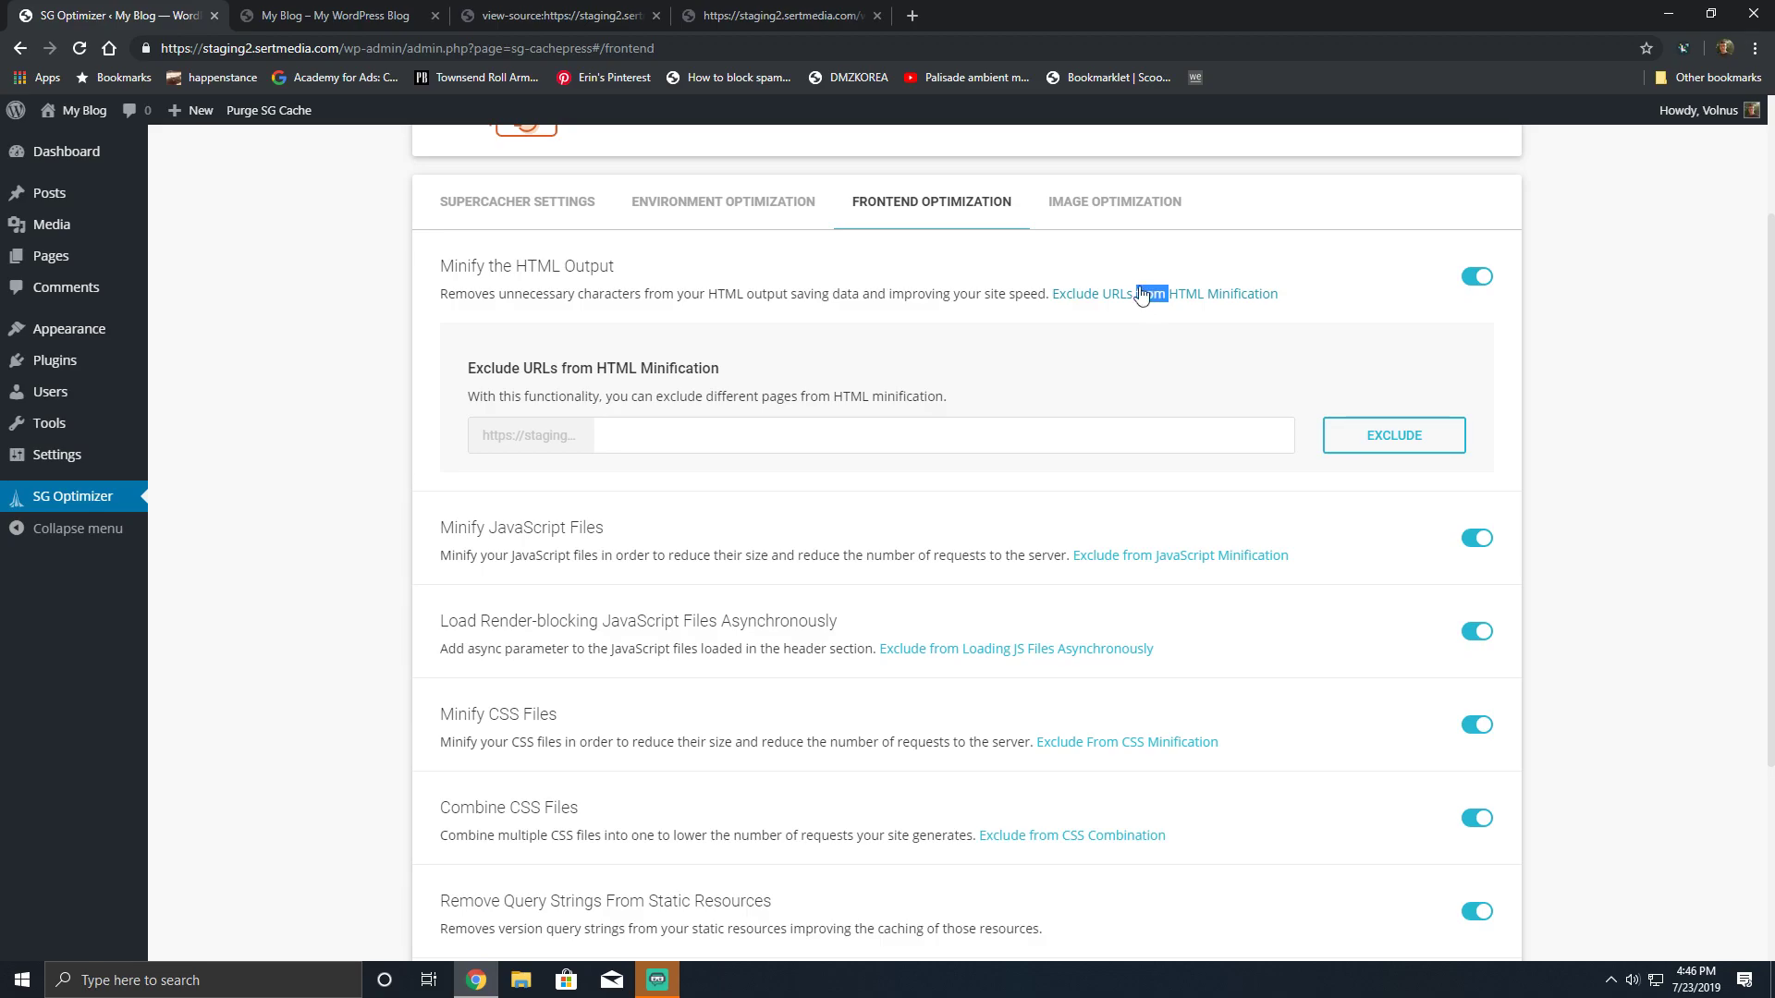
- Review the Supercacher and Environment Optimization tabs, then return to Frontend Optimization
click(525, 208)
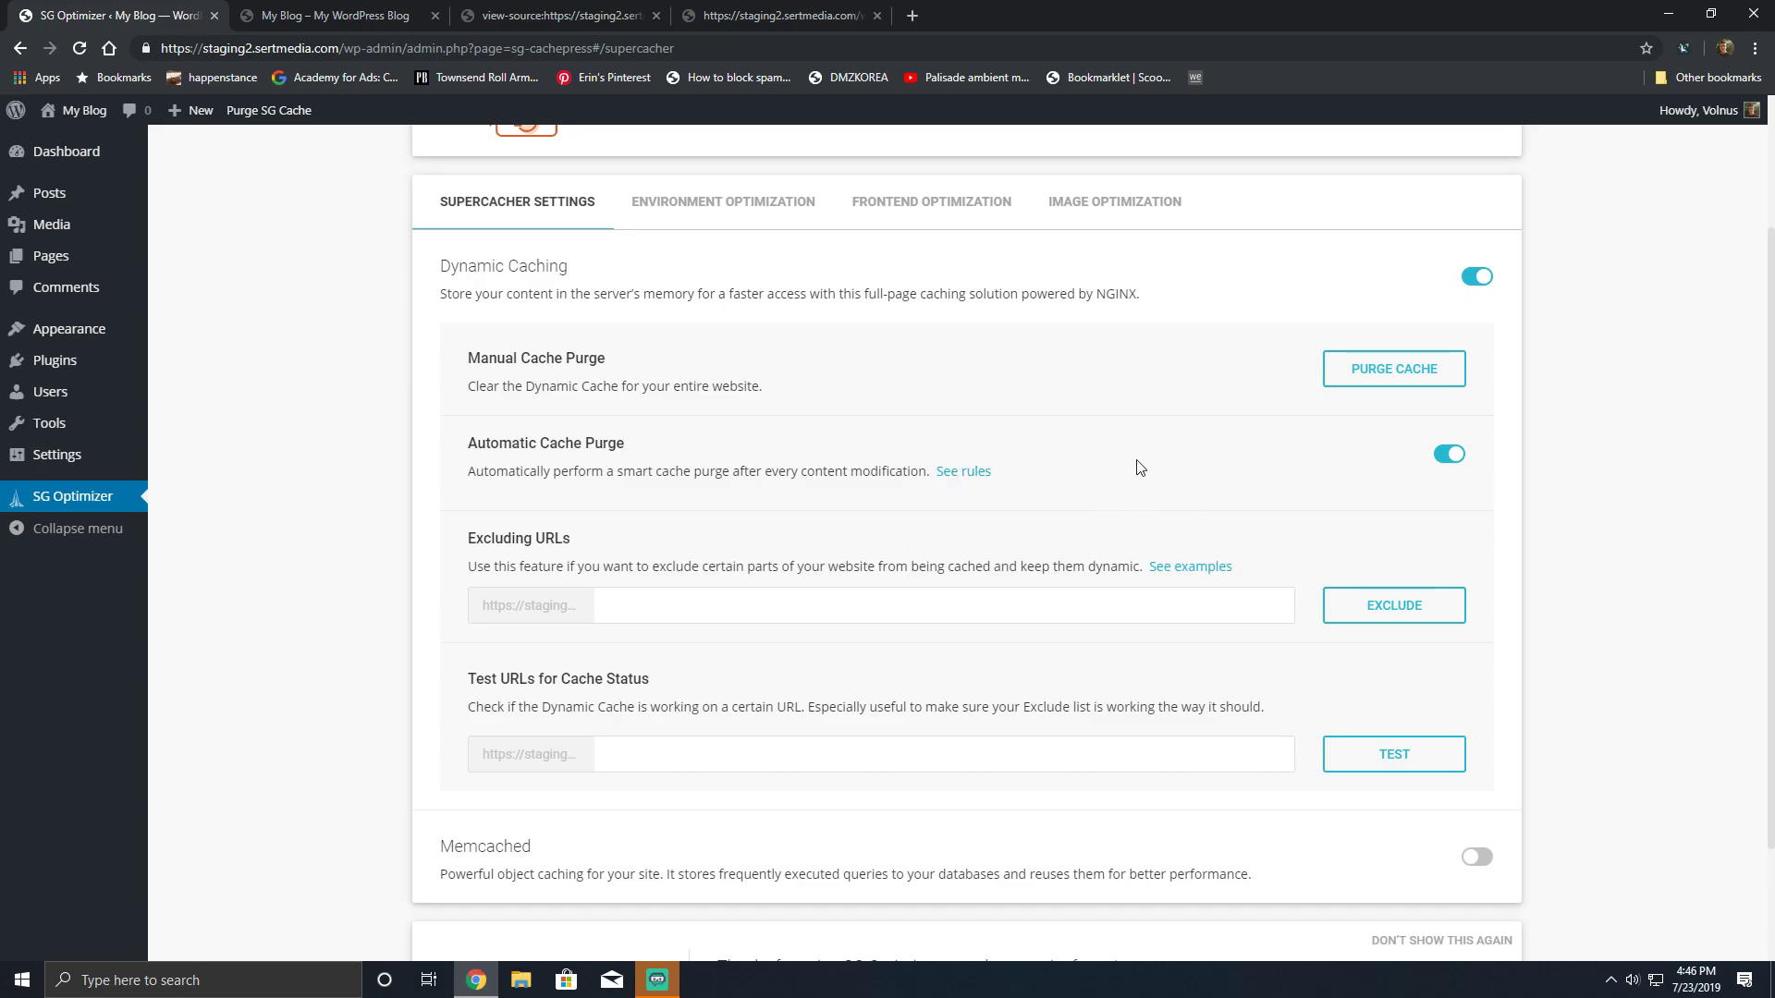
scroll(934, 739, down, 1)
scroll(925, 721, up, 3)
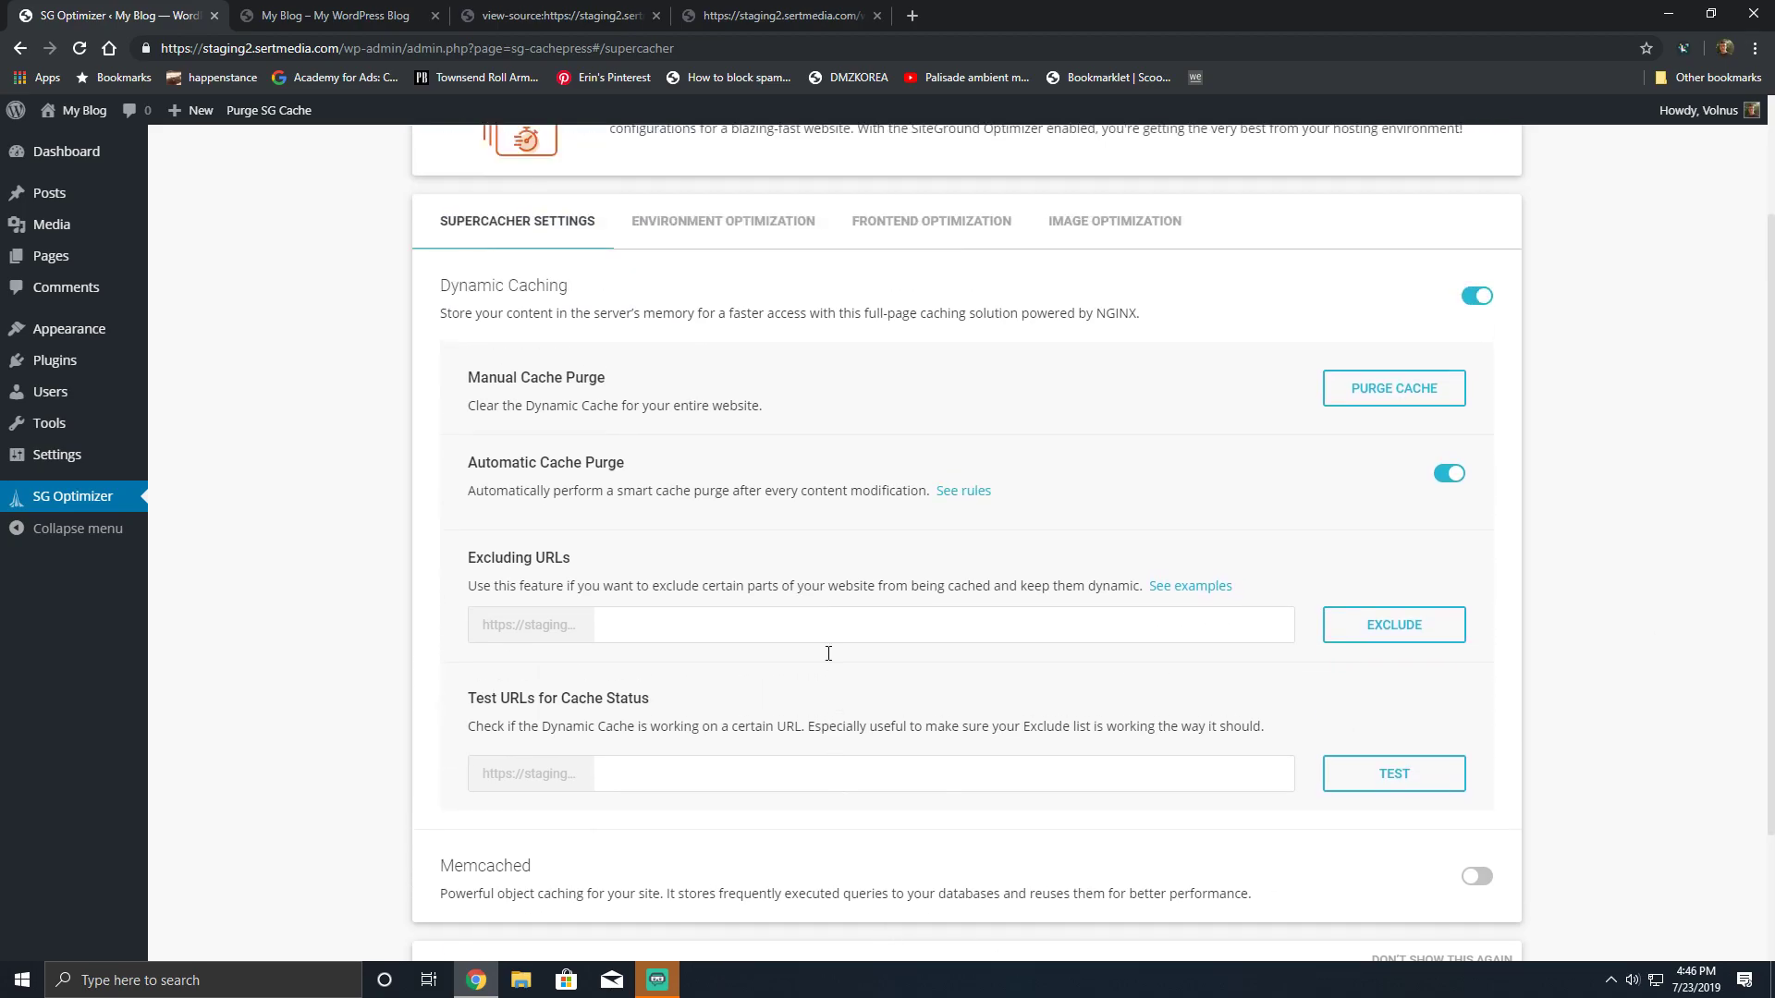
click(776, 387)
click(885, 386)
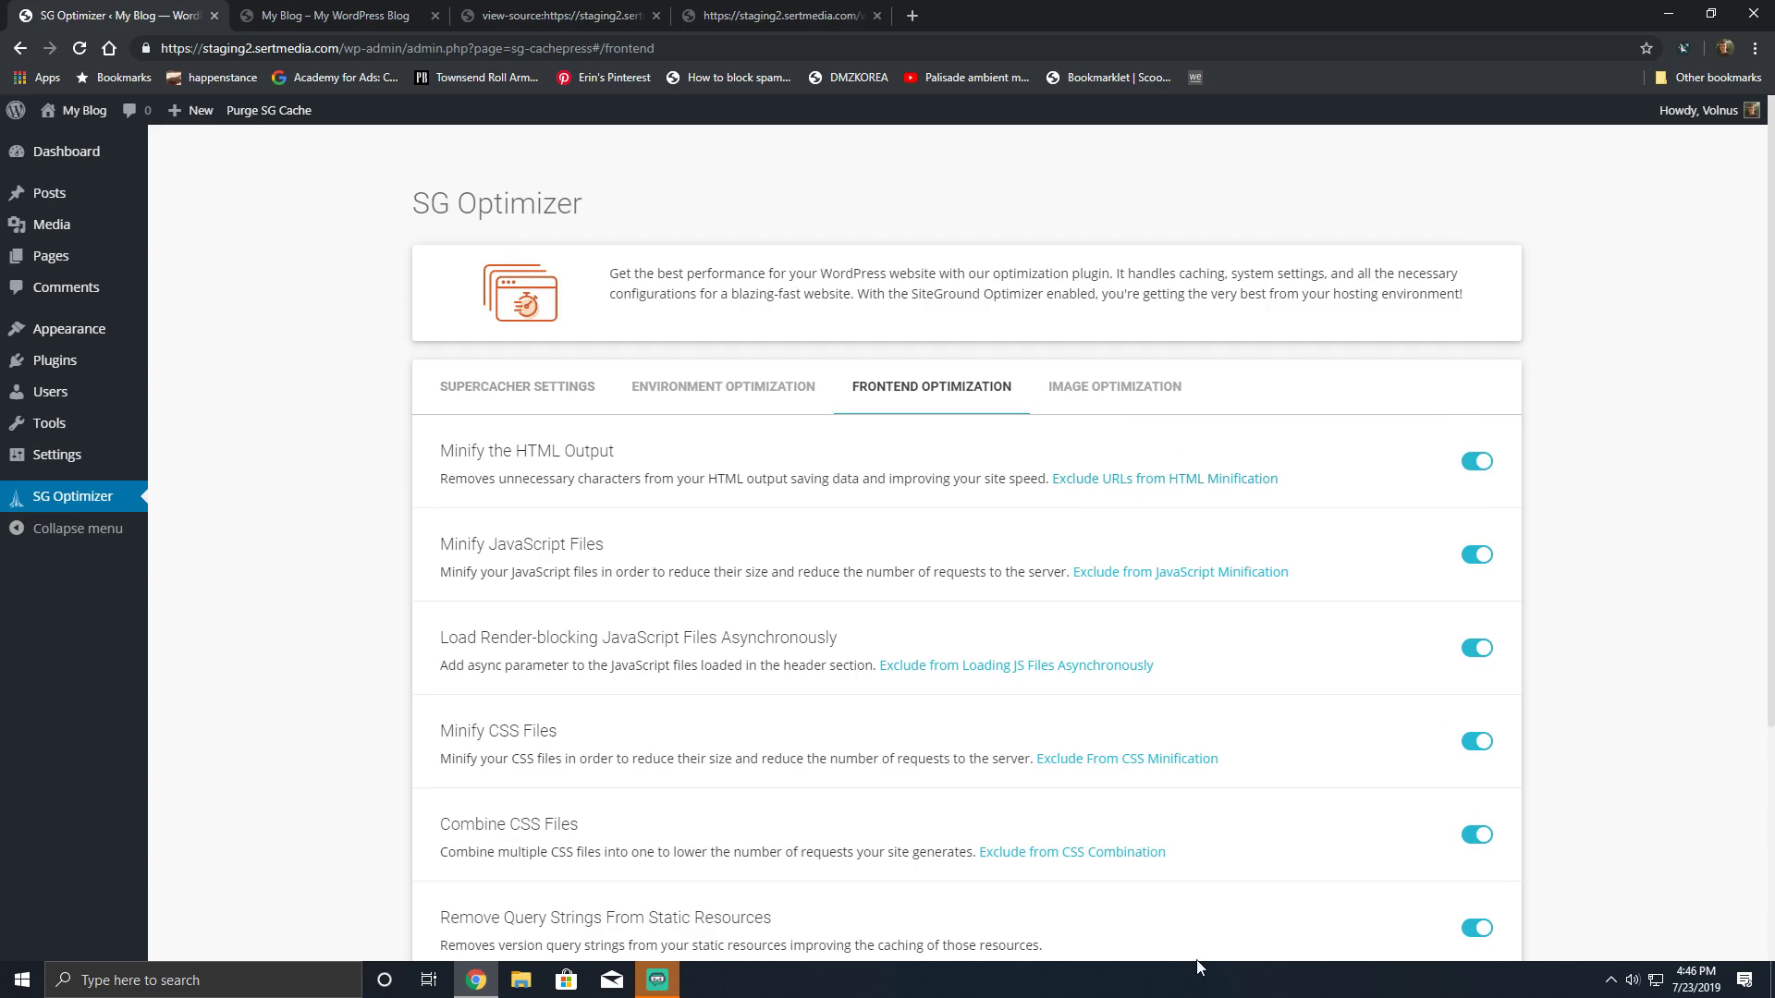
- Scroll through the Frontend Optimization options down to Disable Emojis, then return to the blog's page source
click(554, 407)
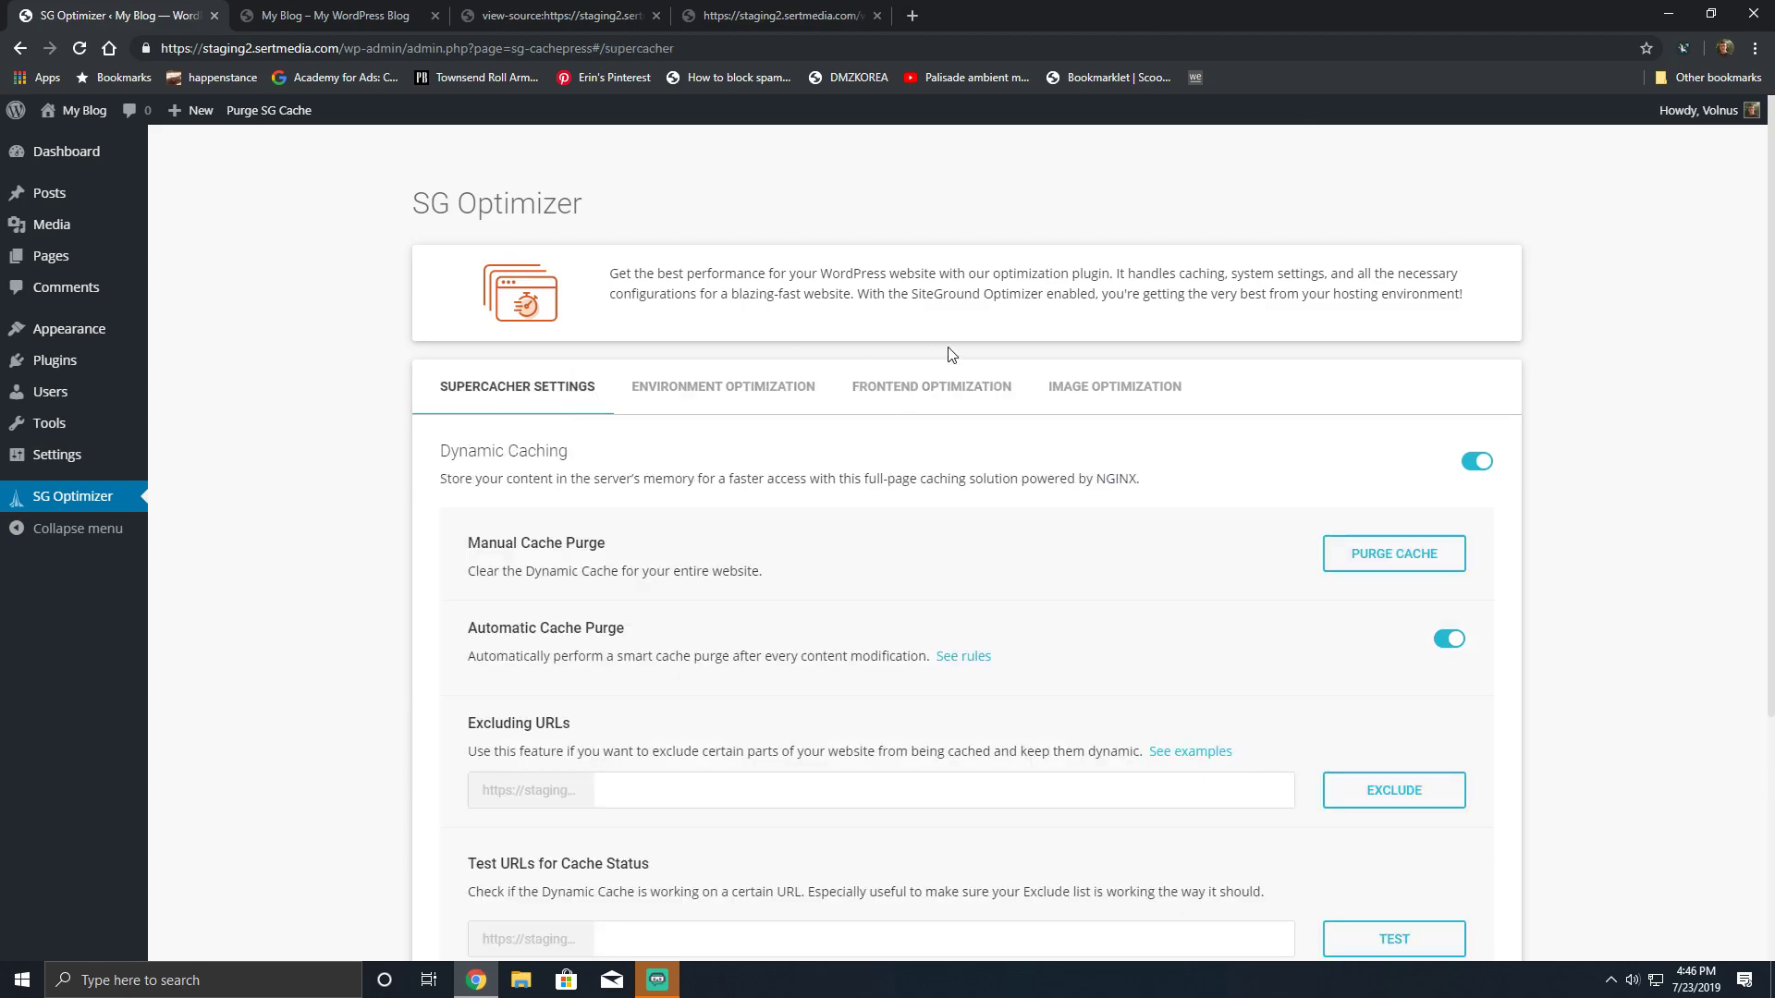
click(934, 388)
scroll(988, 438, down, 3)
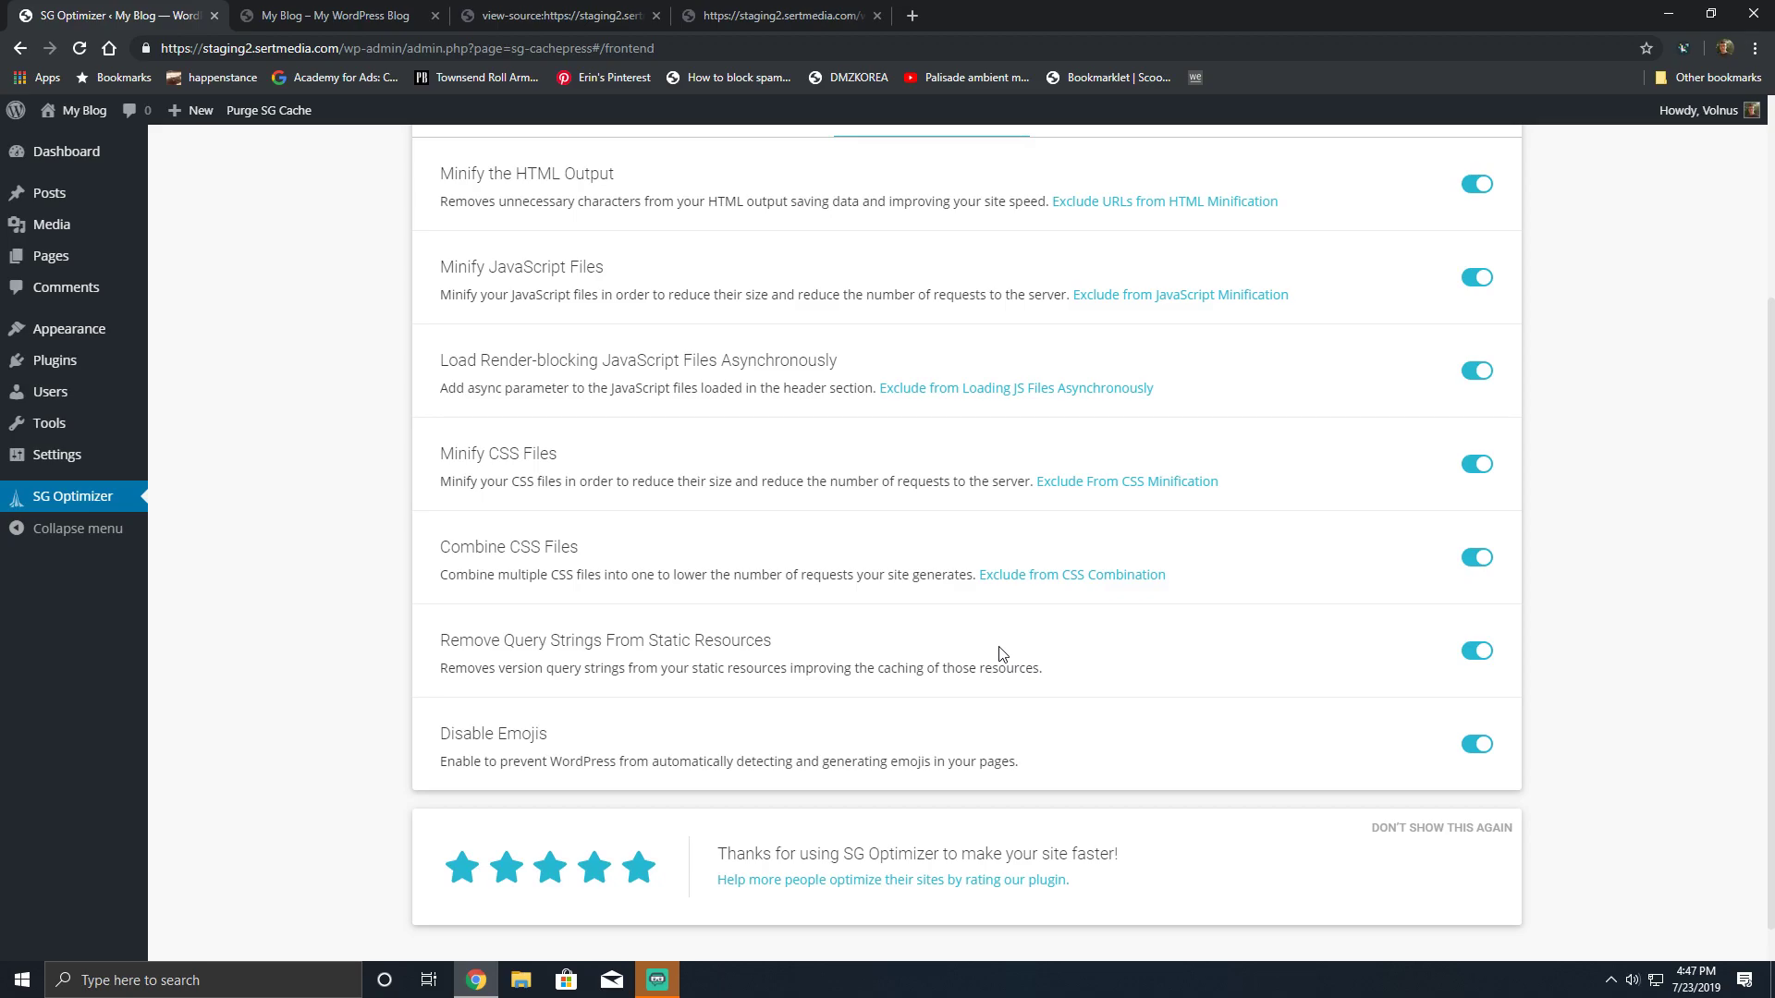
click(523, 14)
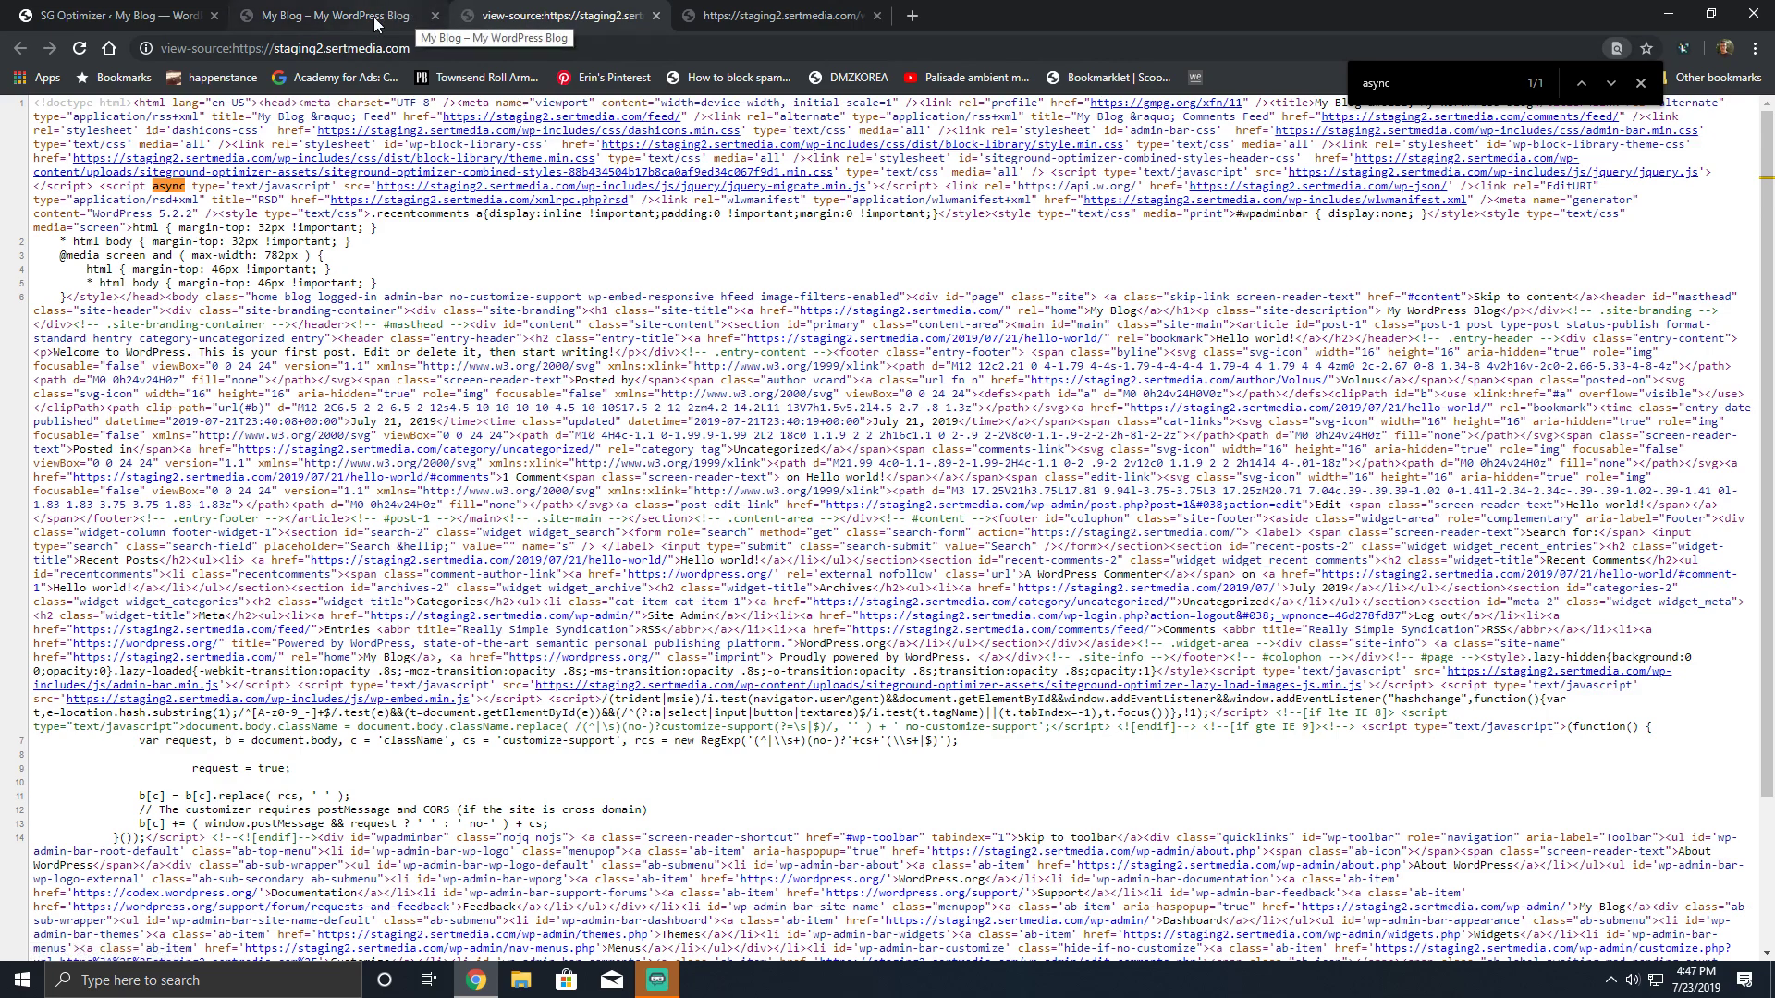
- Compare the SG Optimizer settings against the blog's page source, scrolling through the source
click(115, 11)
click(496, 9)
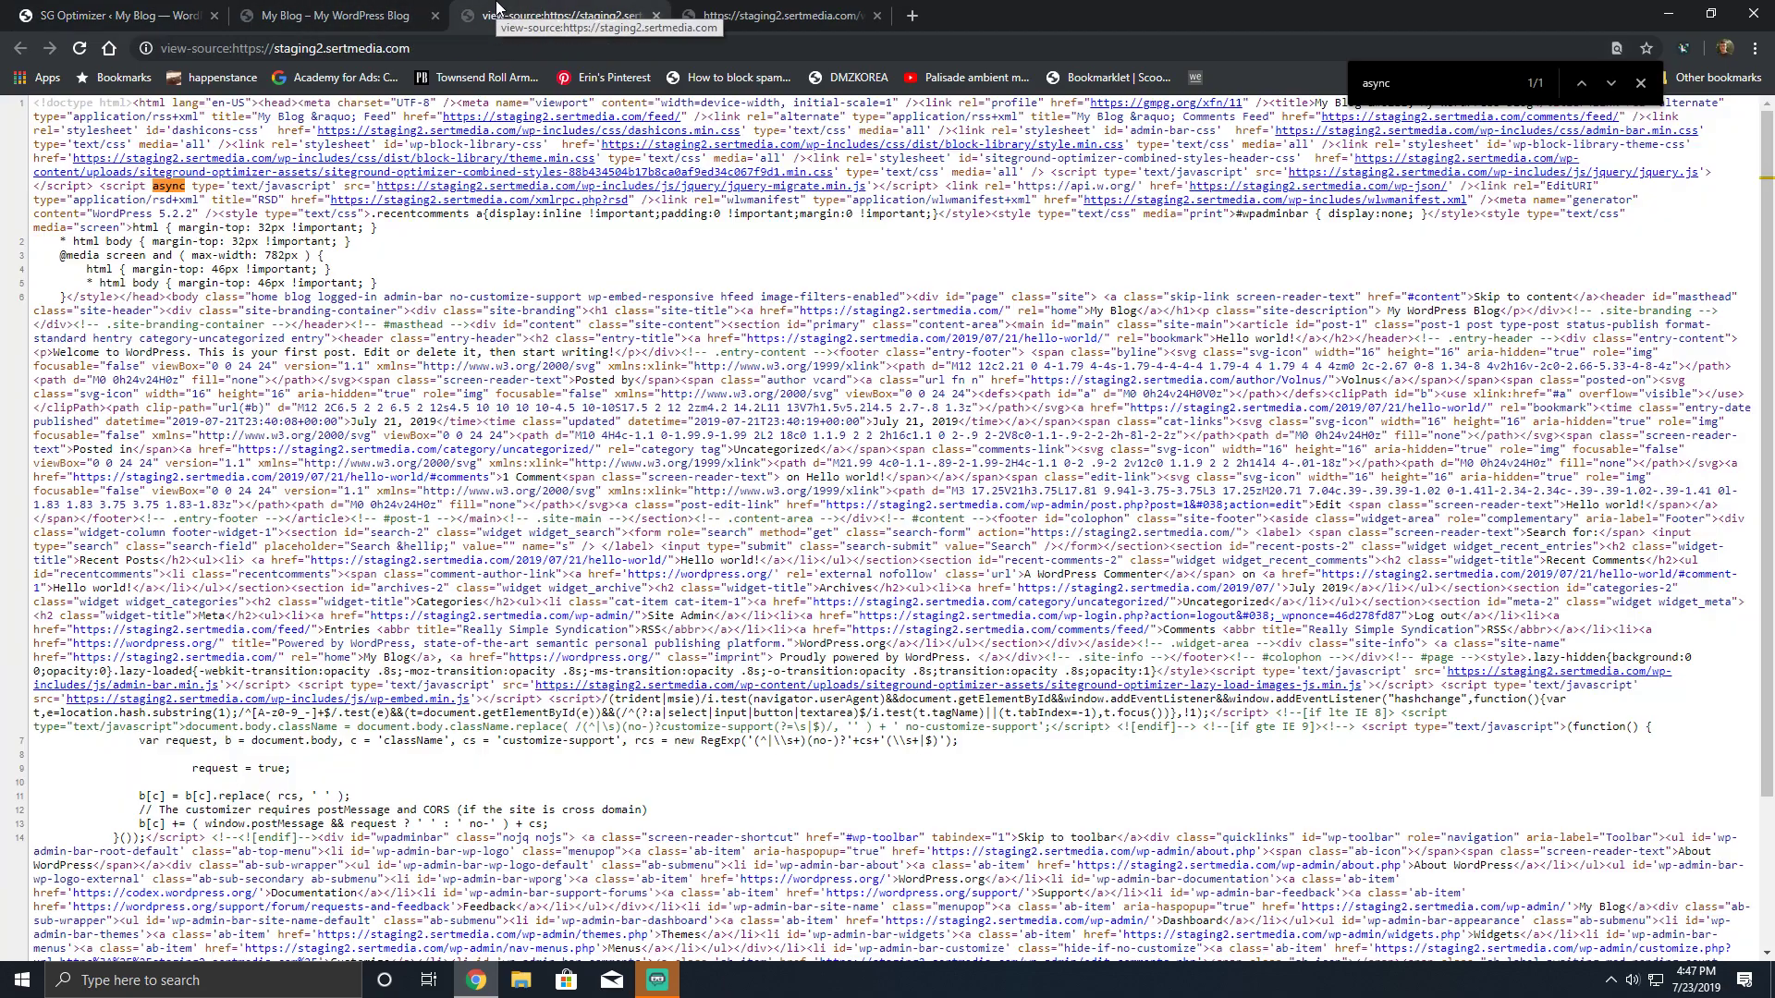
scroll(1089, 246, down, 2)
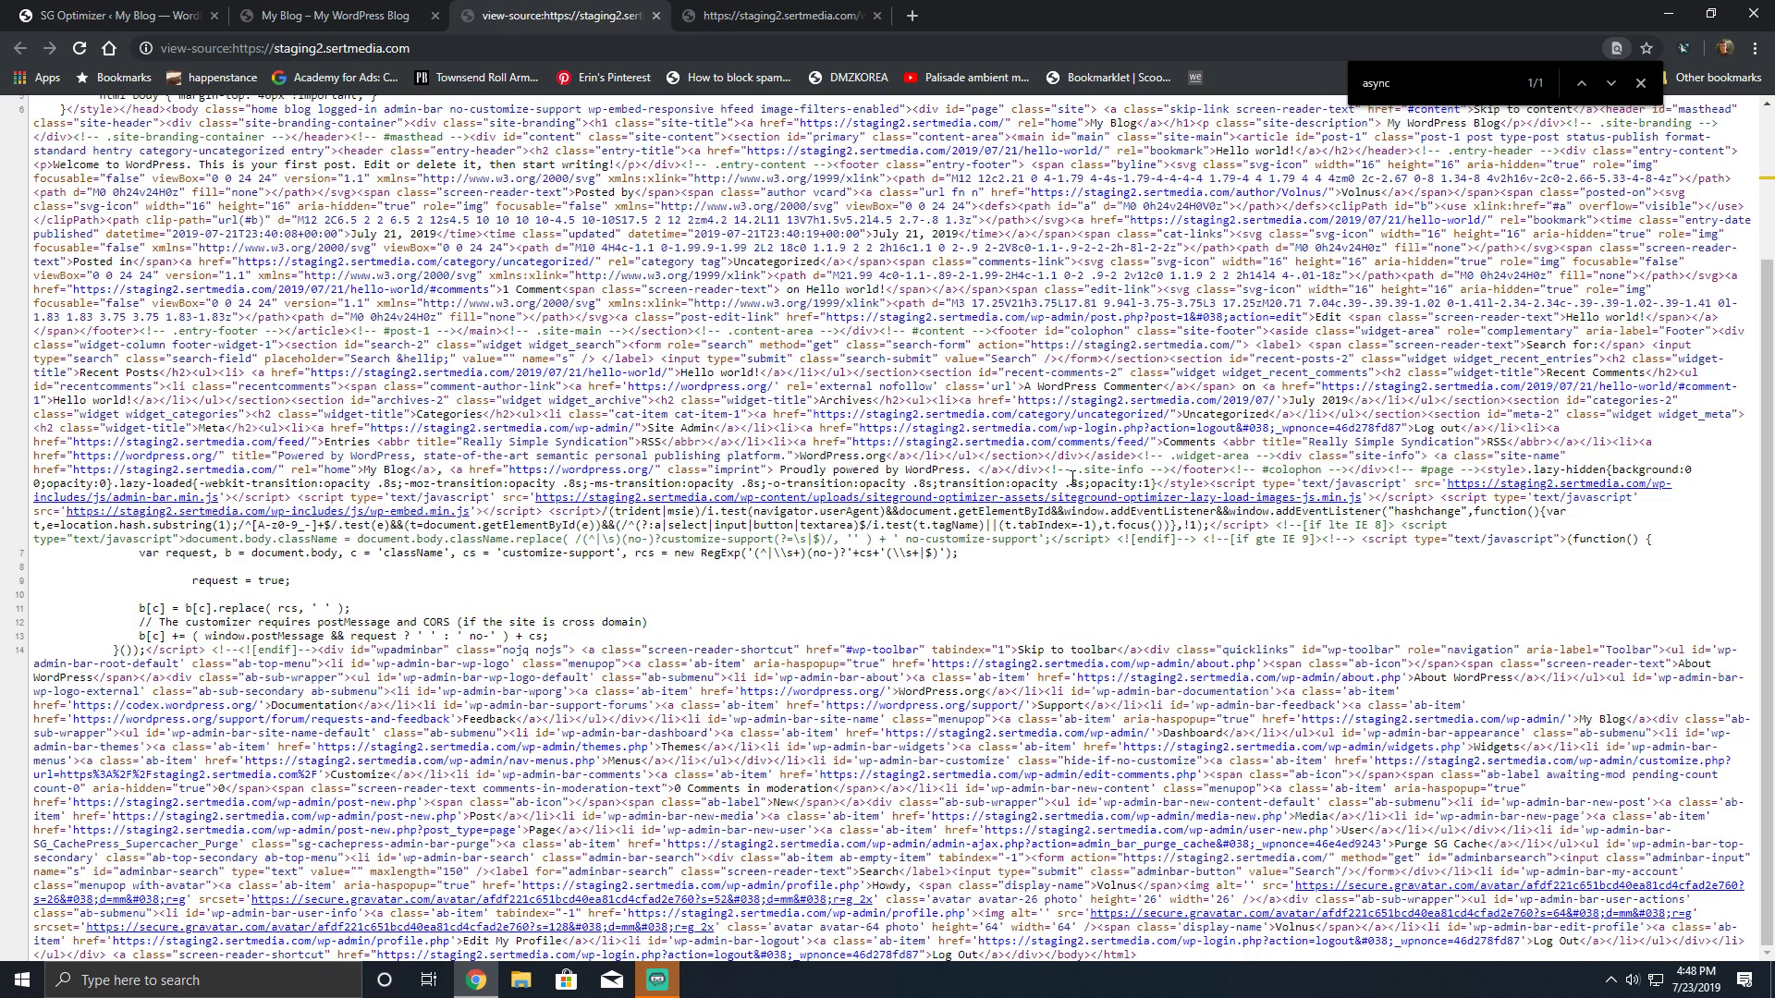
click(141, 11)
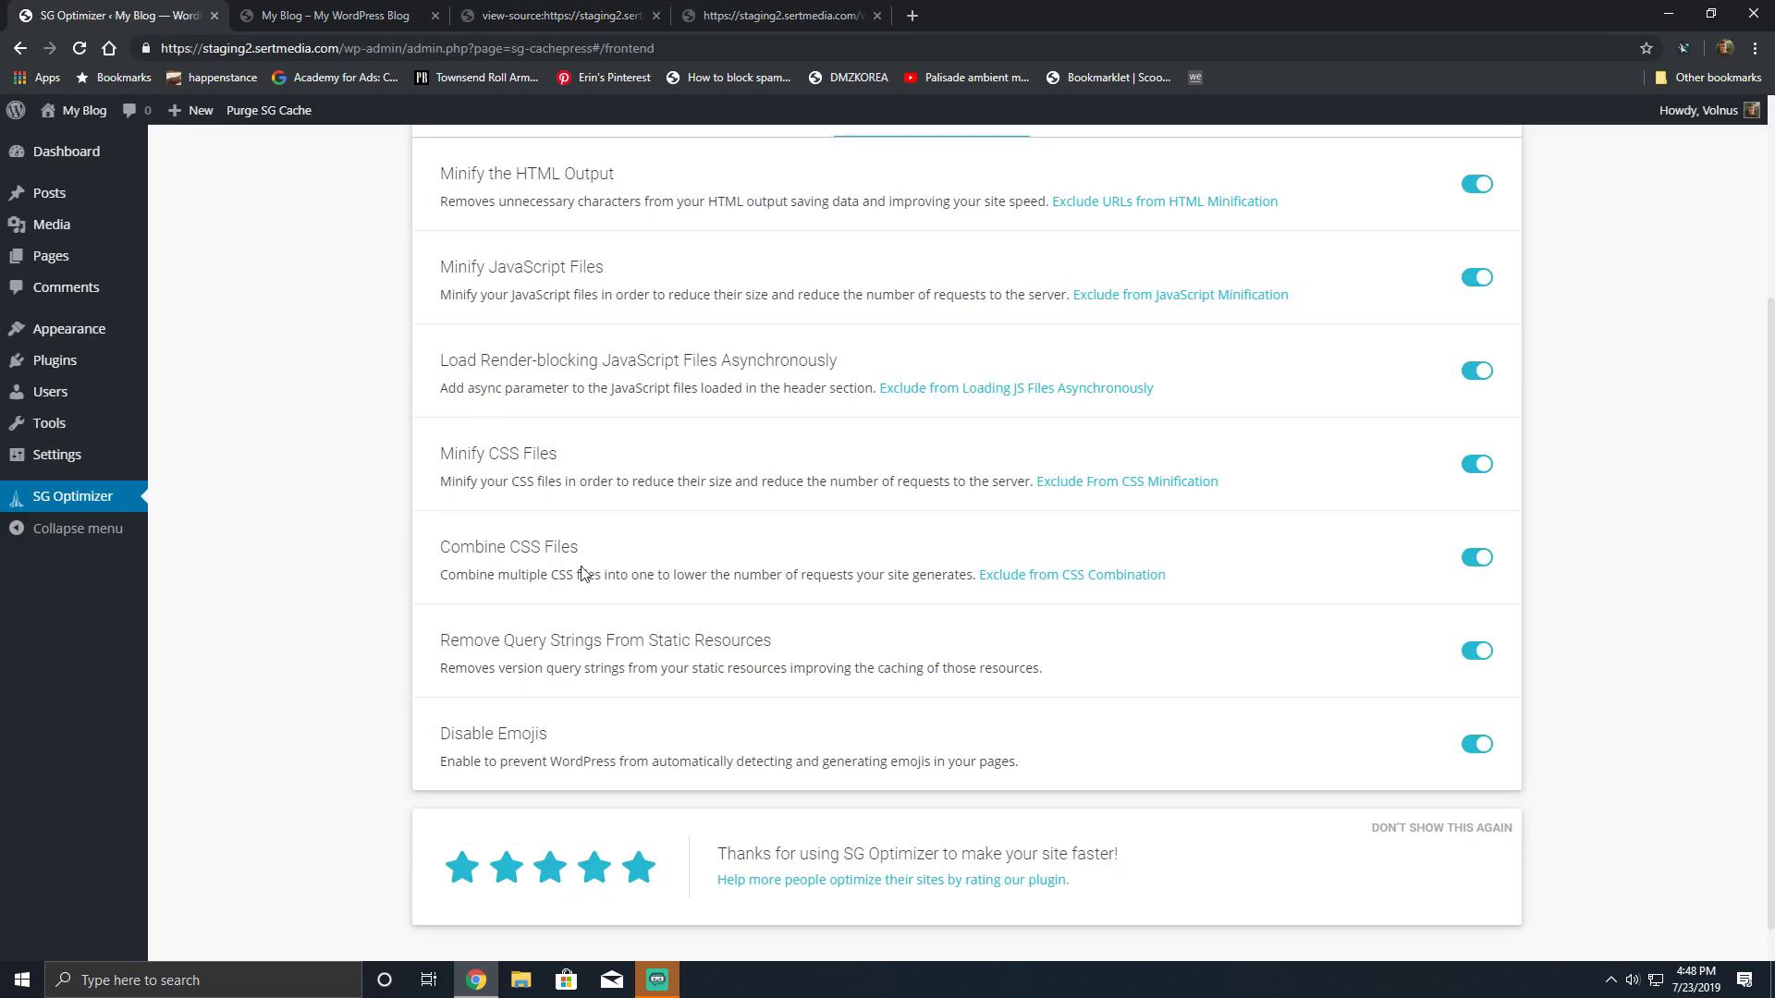
click(605, 11)
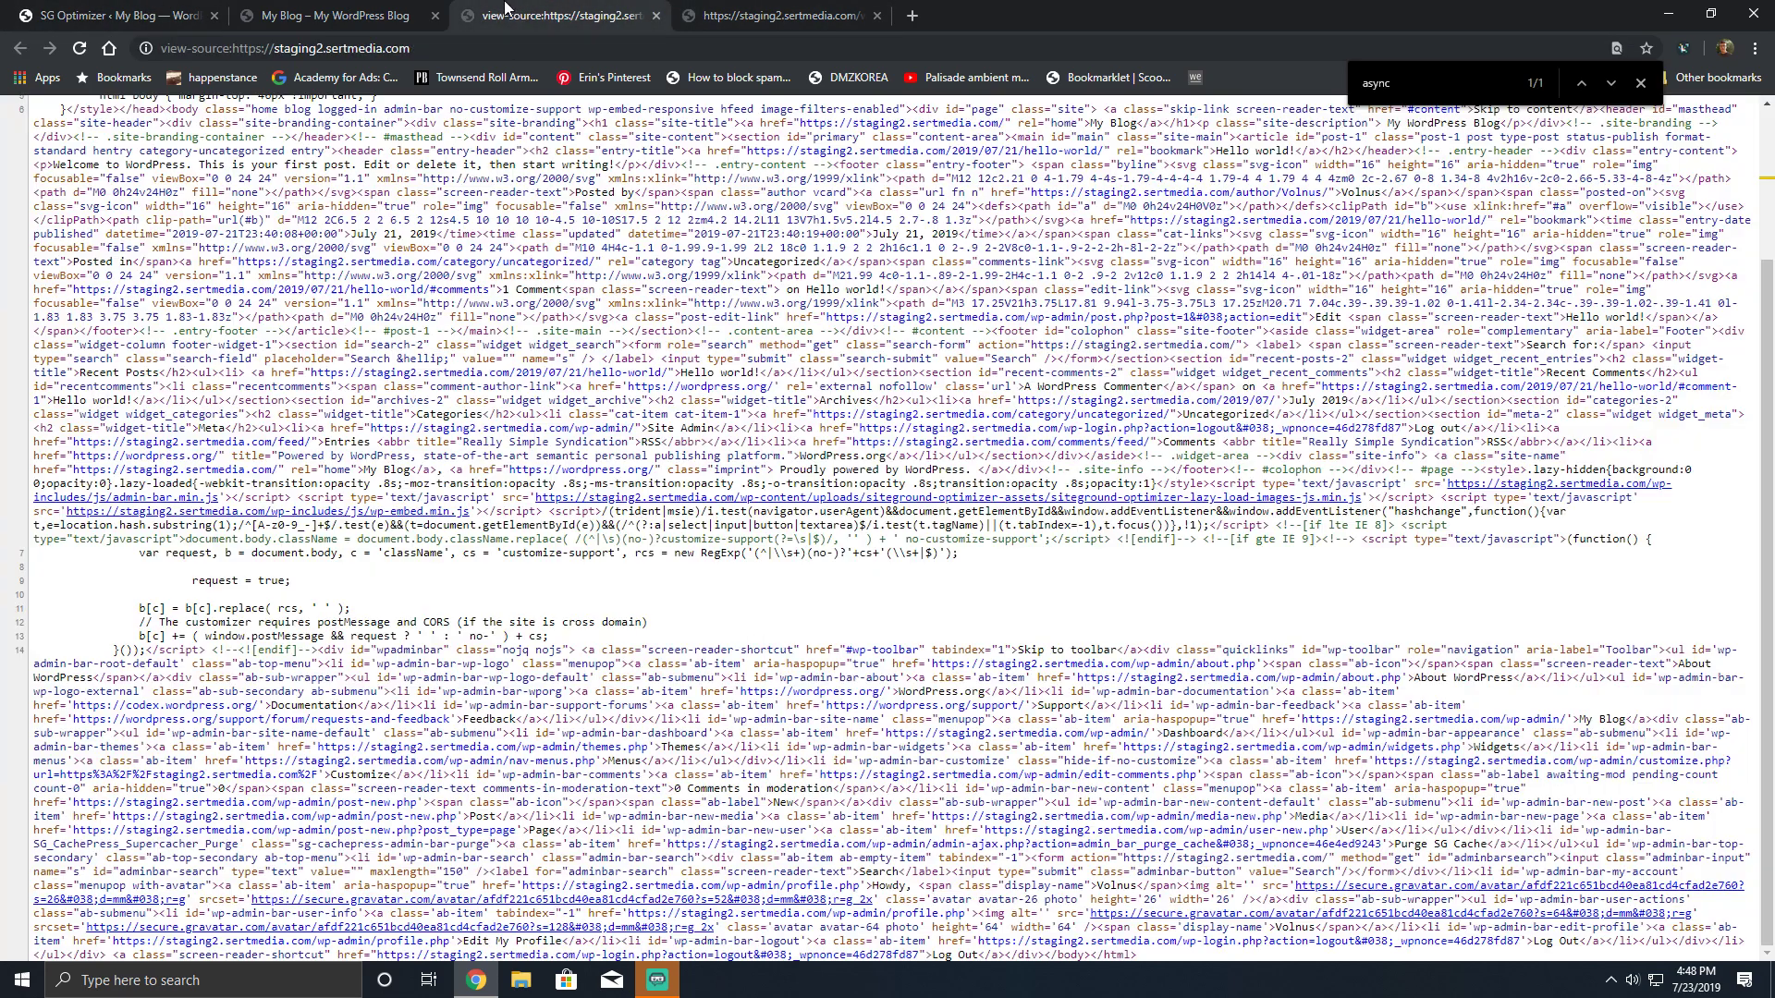
middle_click(596, 467)
scroll(596, 467, up, 3)
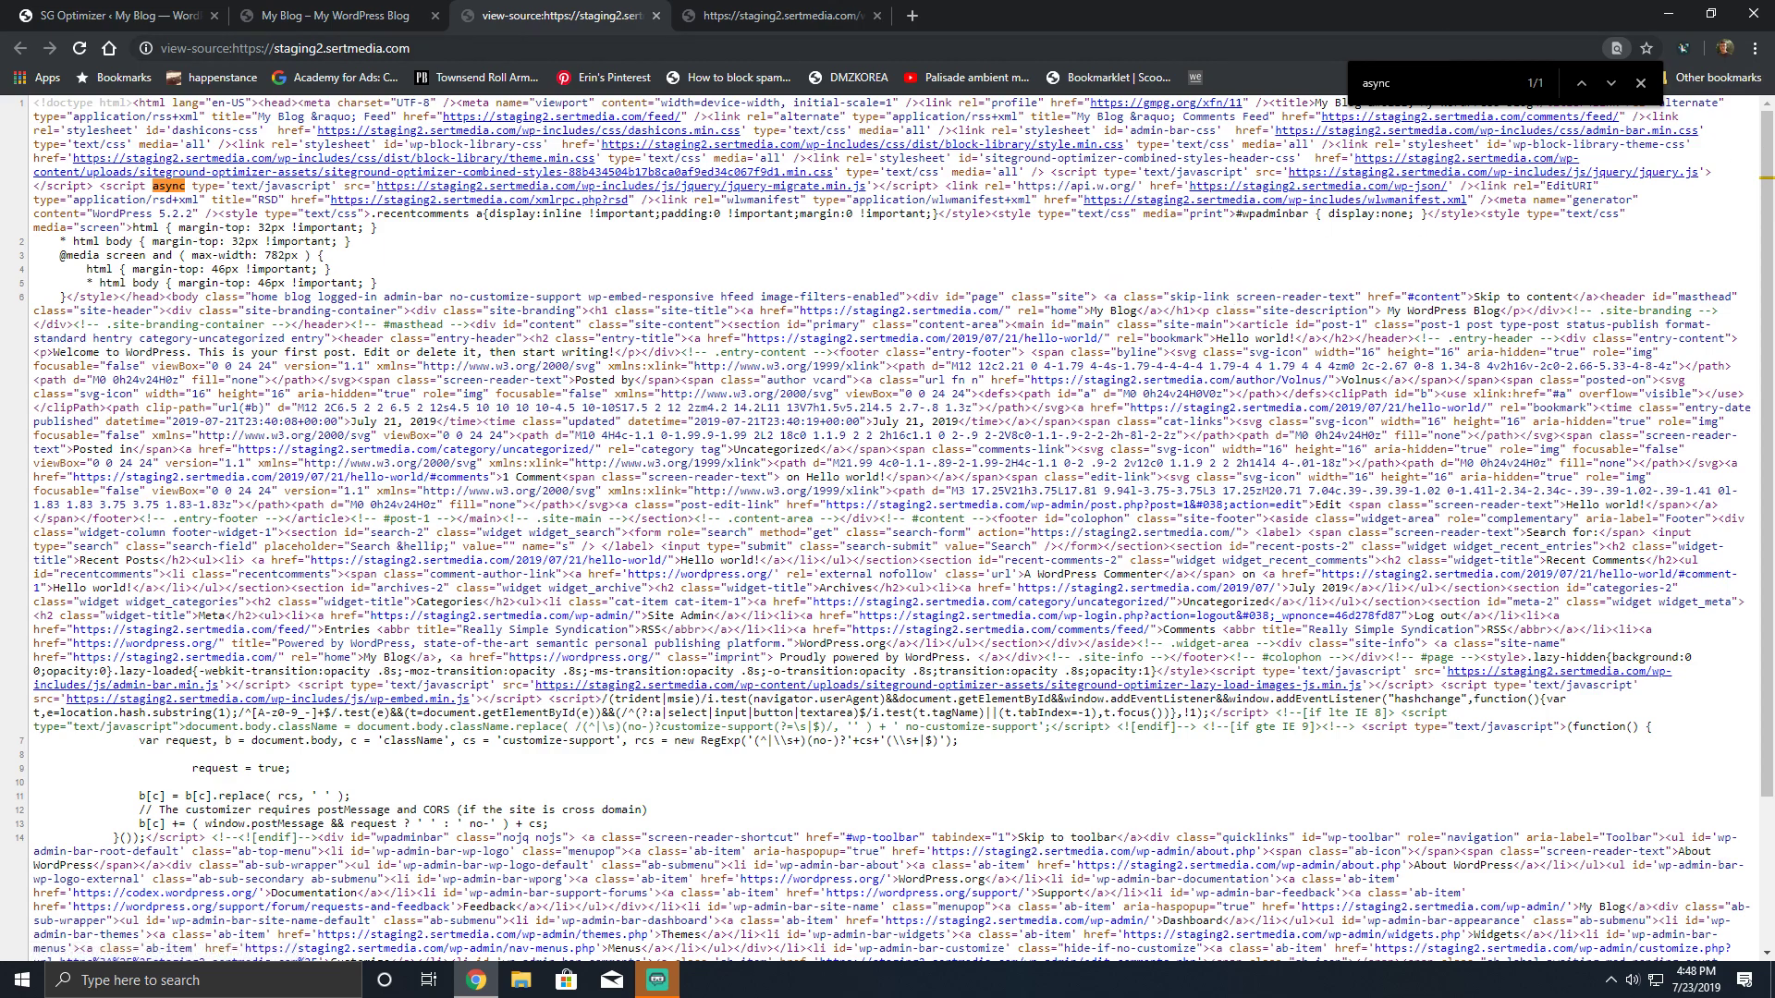
- Close the async search and briefly inspect the wp-embed.min.js script in its own tab
click(1641, 82)
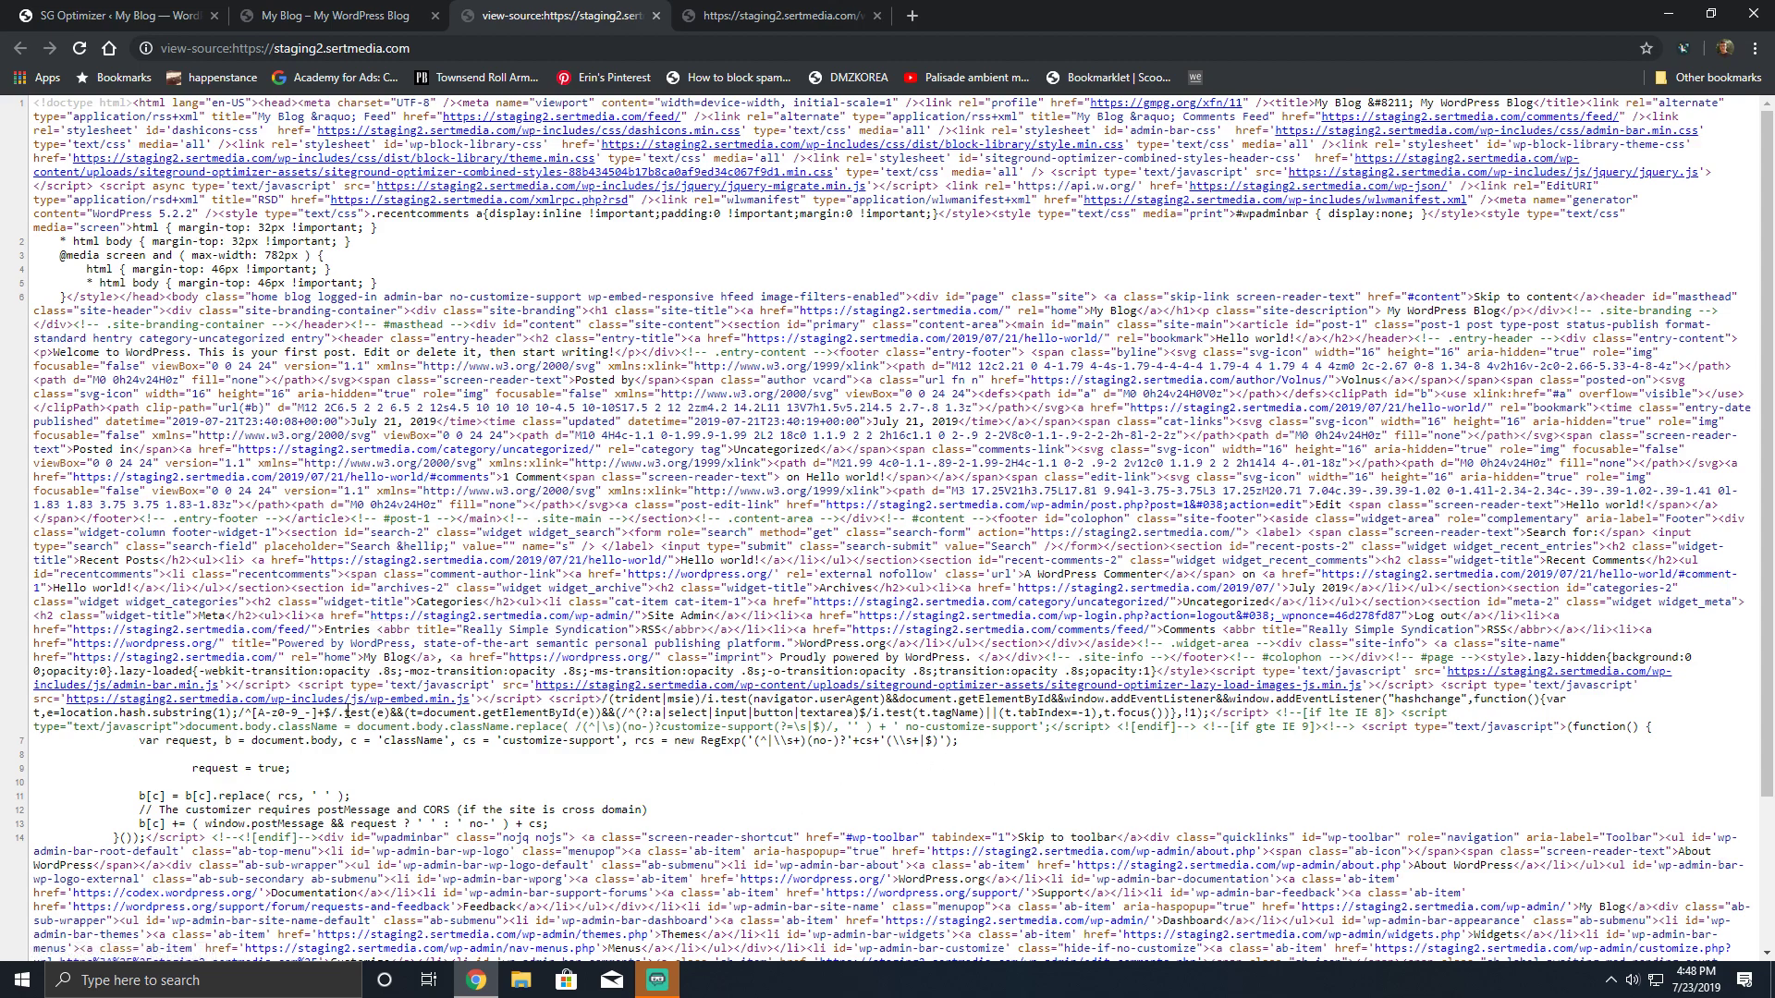
click(358, 700)
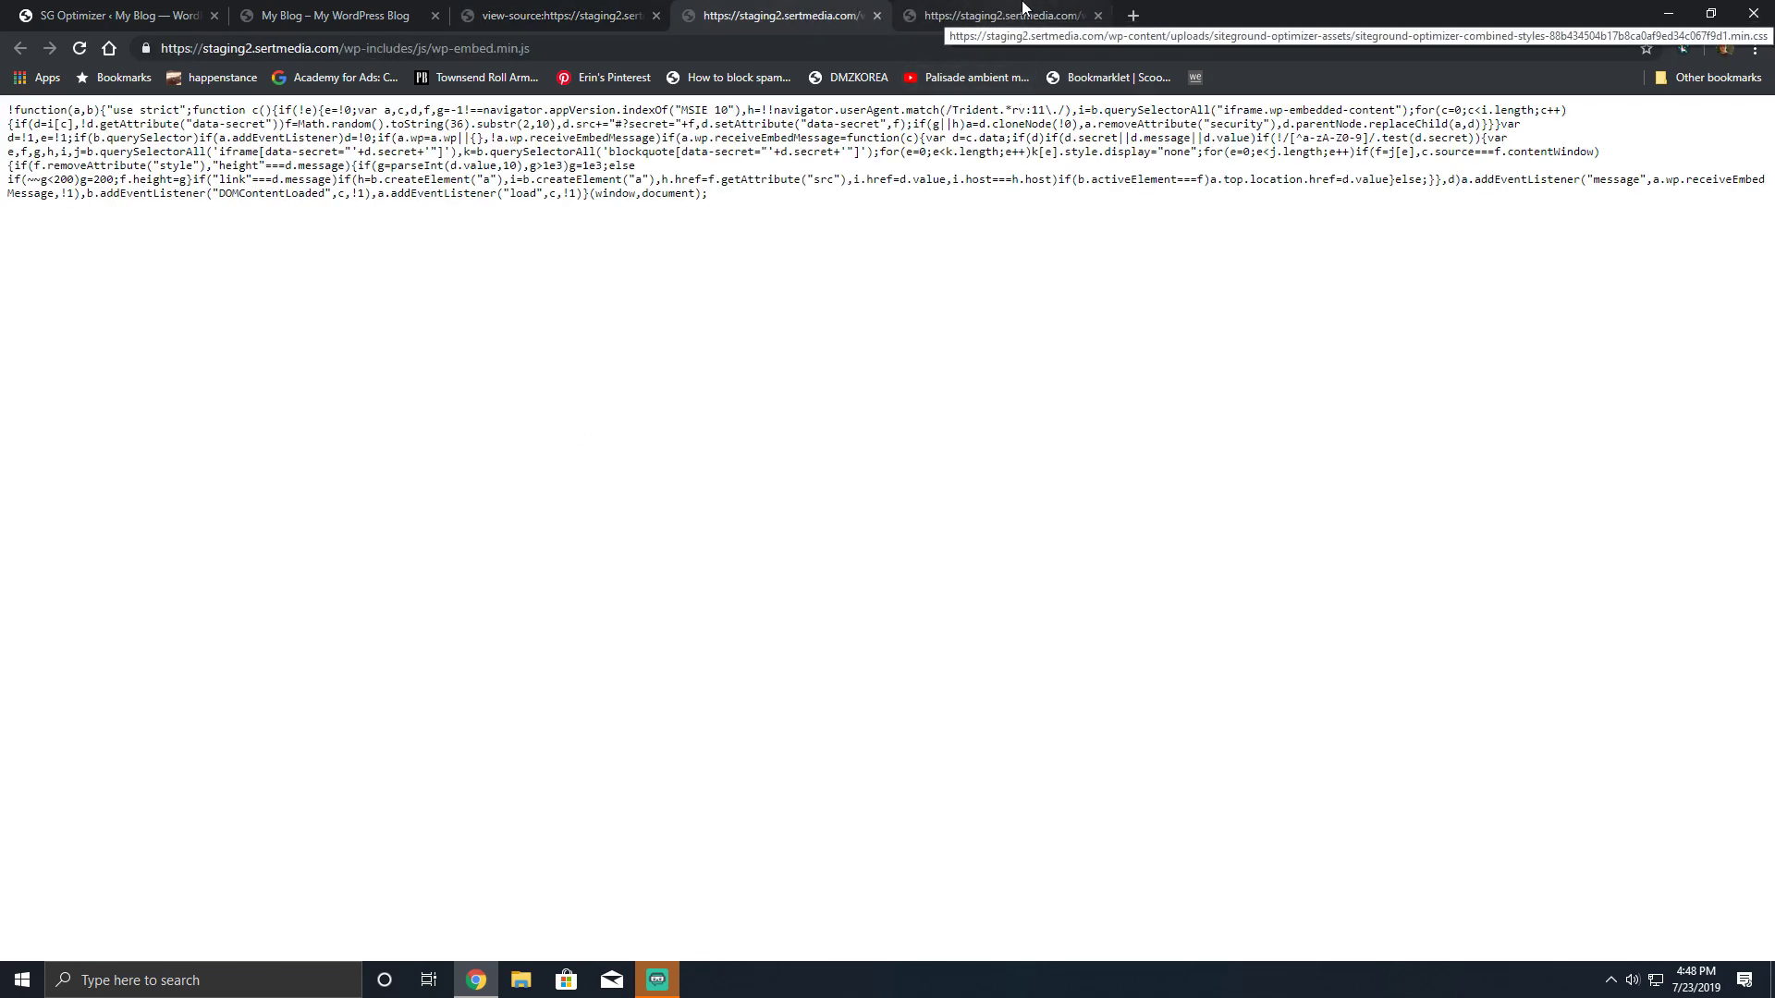
click(877, 15)
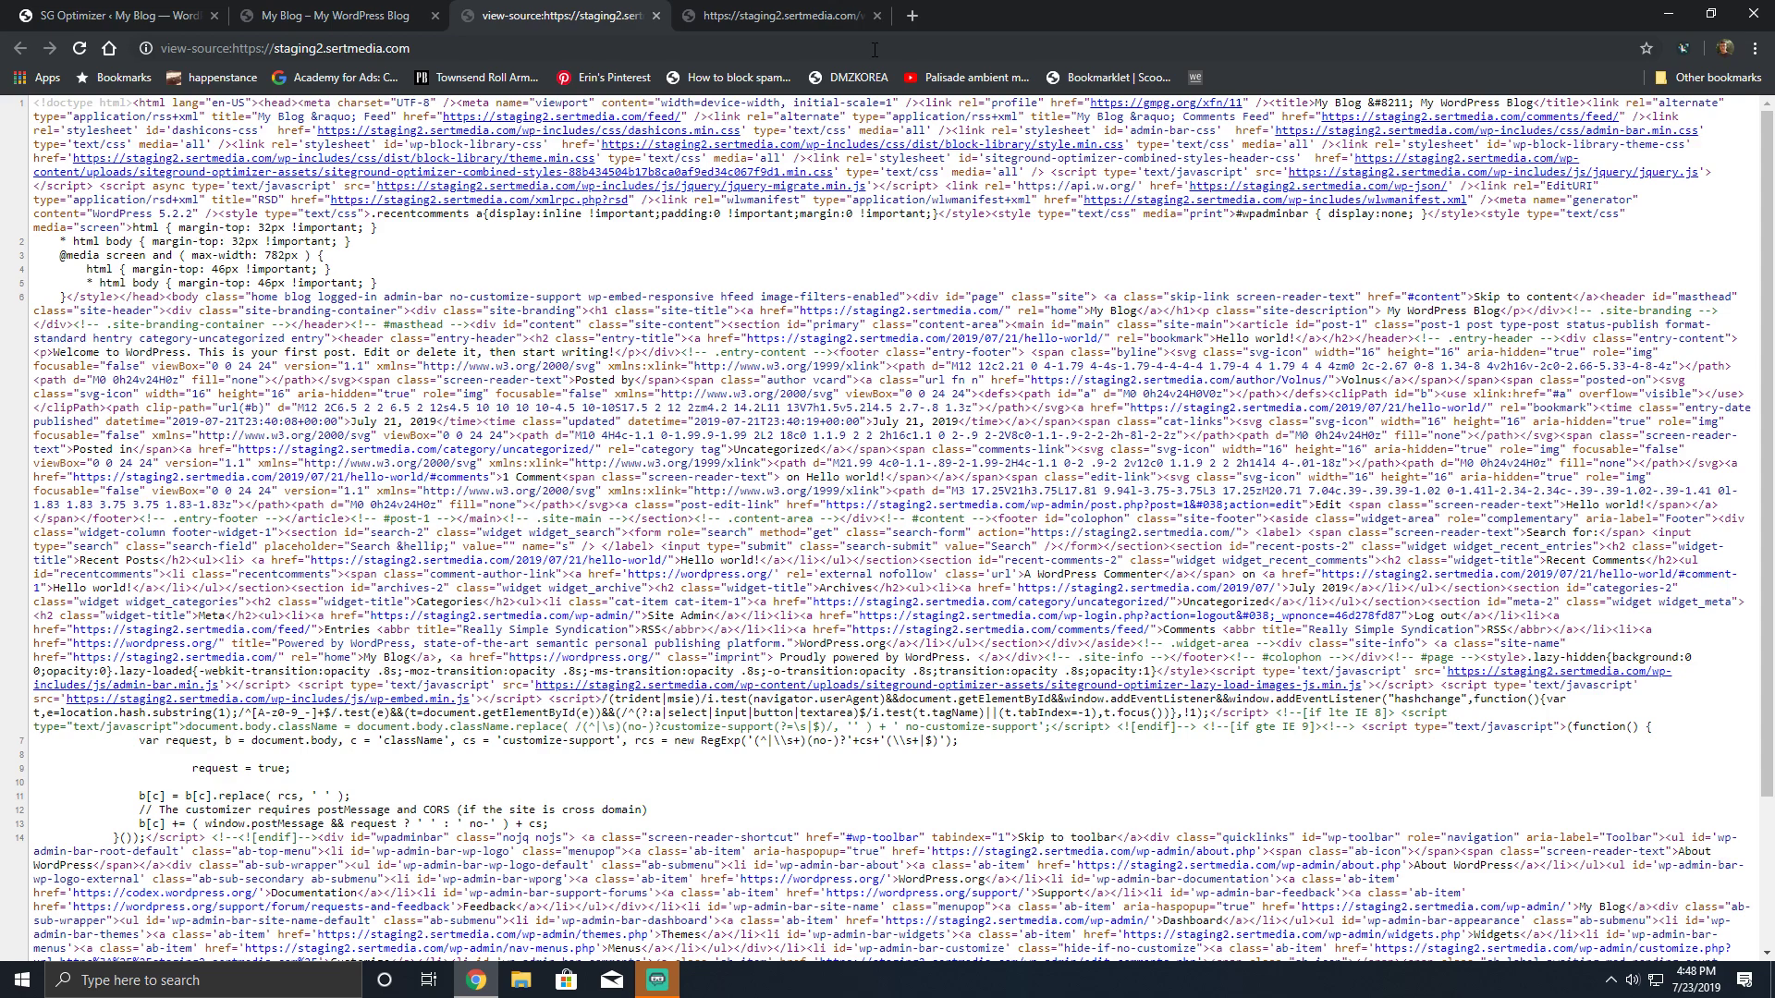
click(310, 13)
- Open SG Optimizer's Image Optimization tab showing new-image optimization and Lazy Load Images enabled
click(61, 11)
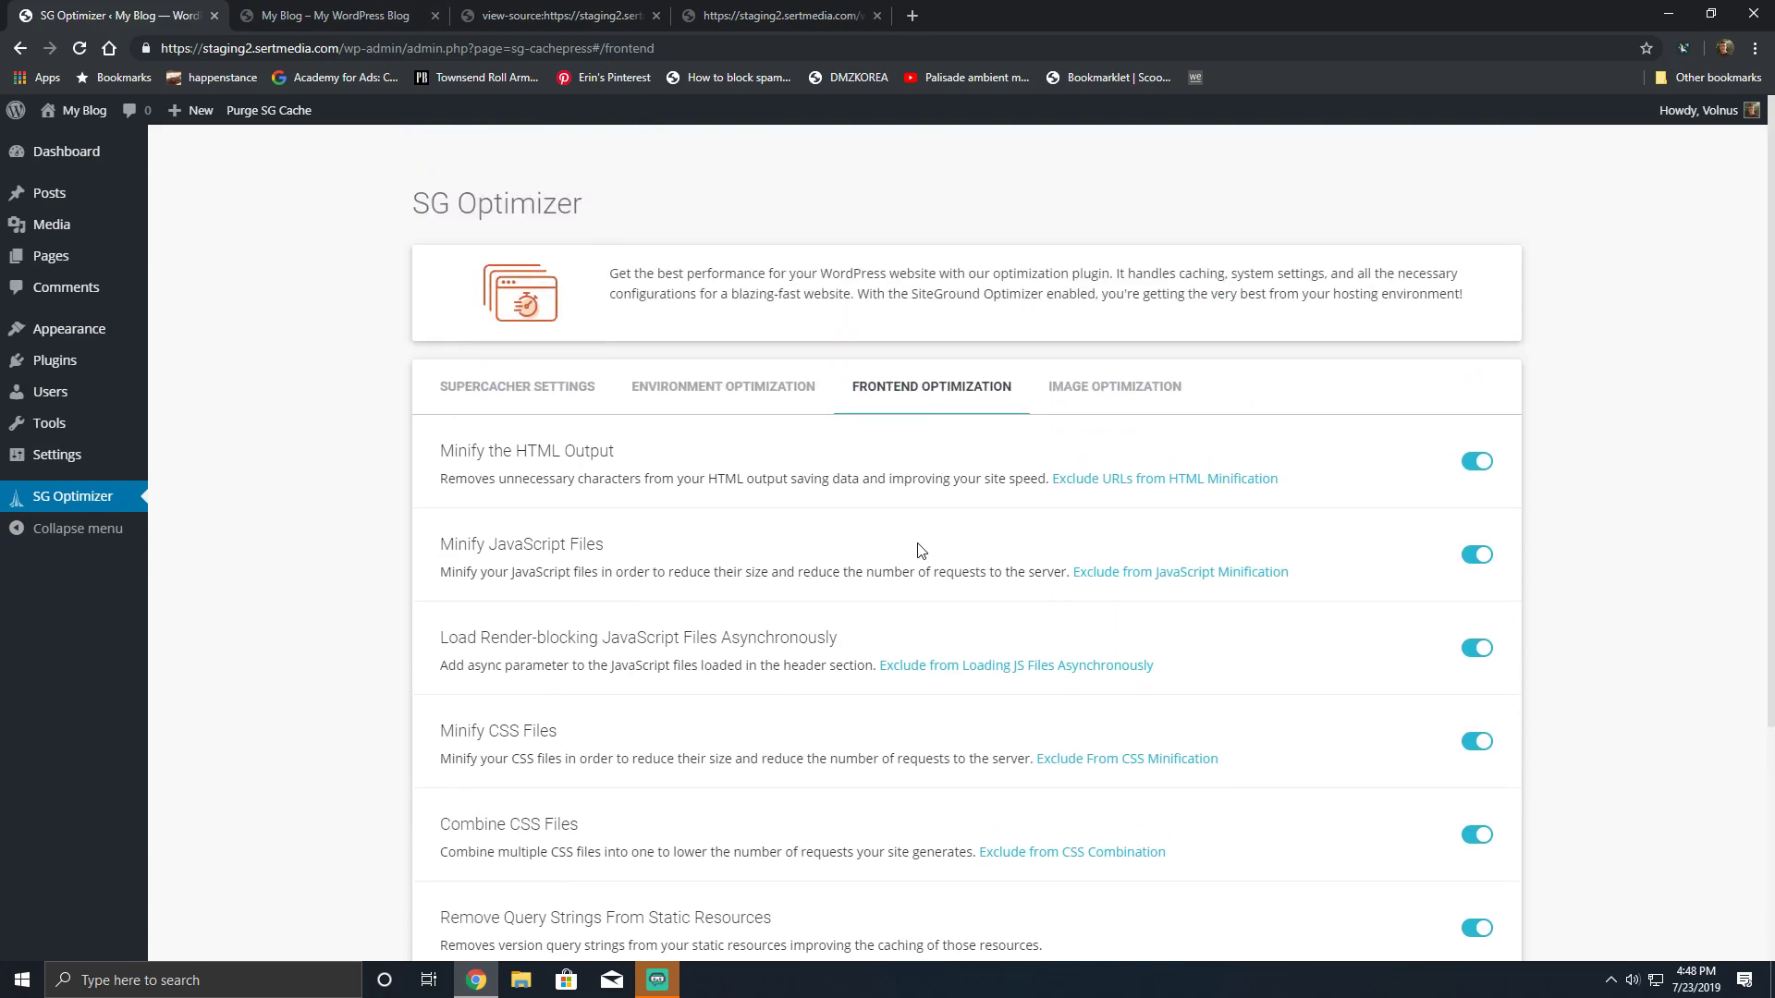
click(1095, 392)
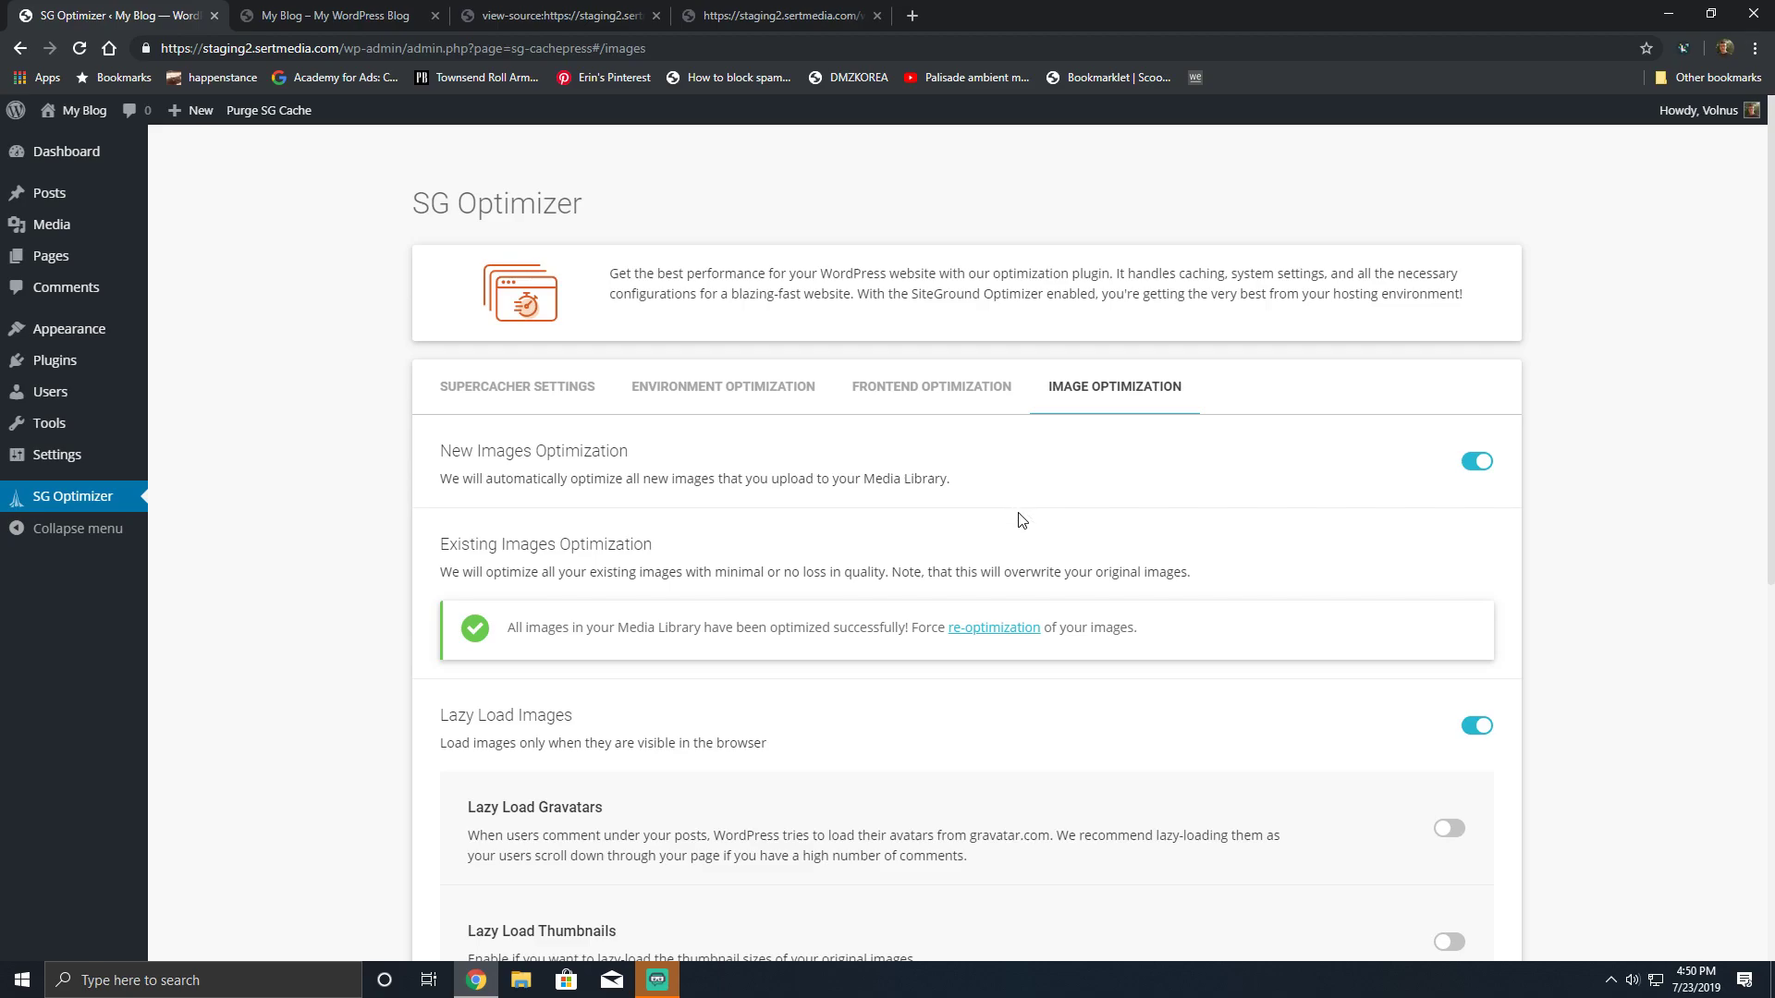
- Highlight the all-images-optimized notice and optimization descriptions, then scroll through the Lazy Load options
triple_click(608, 597)
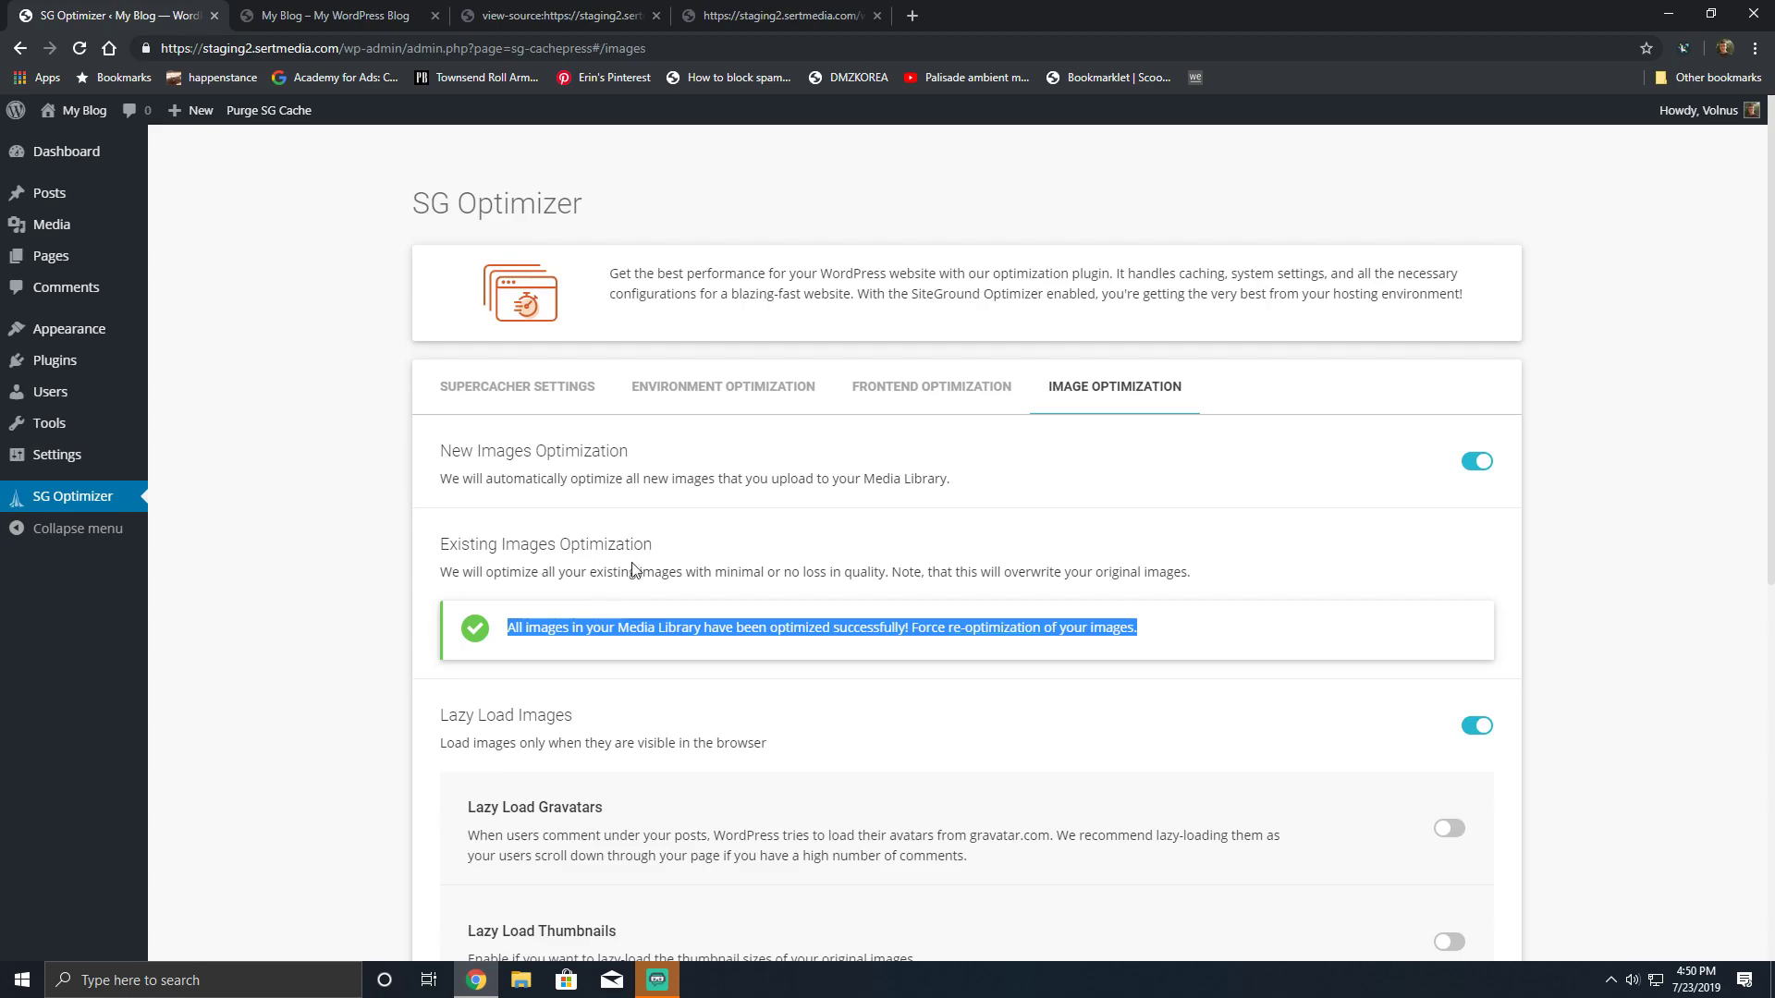
triple_click(632, 568)
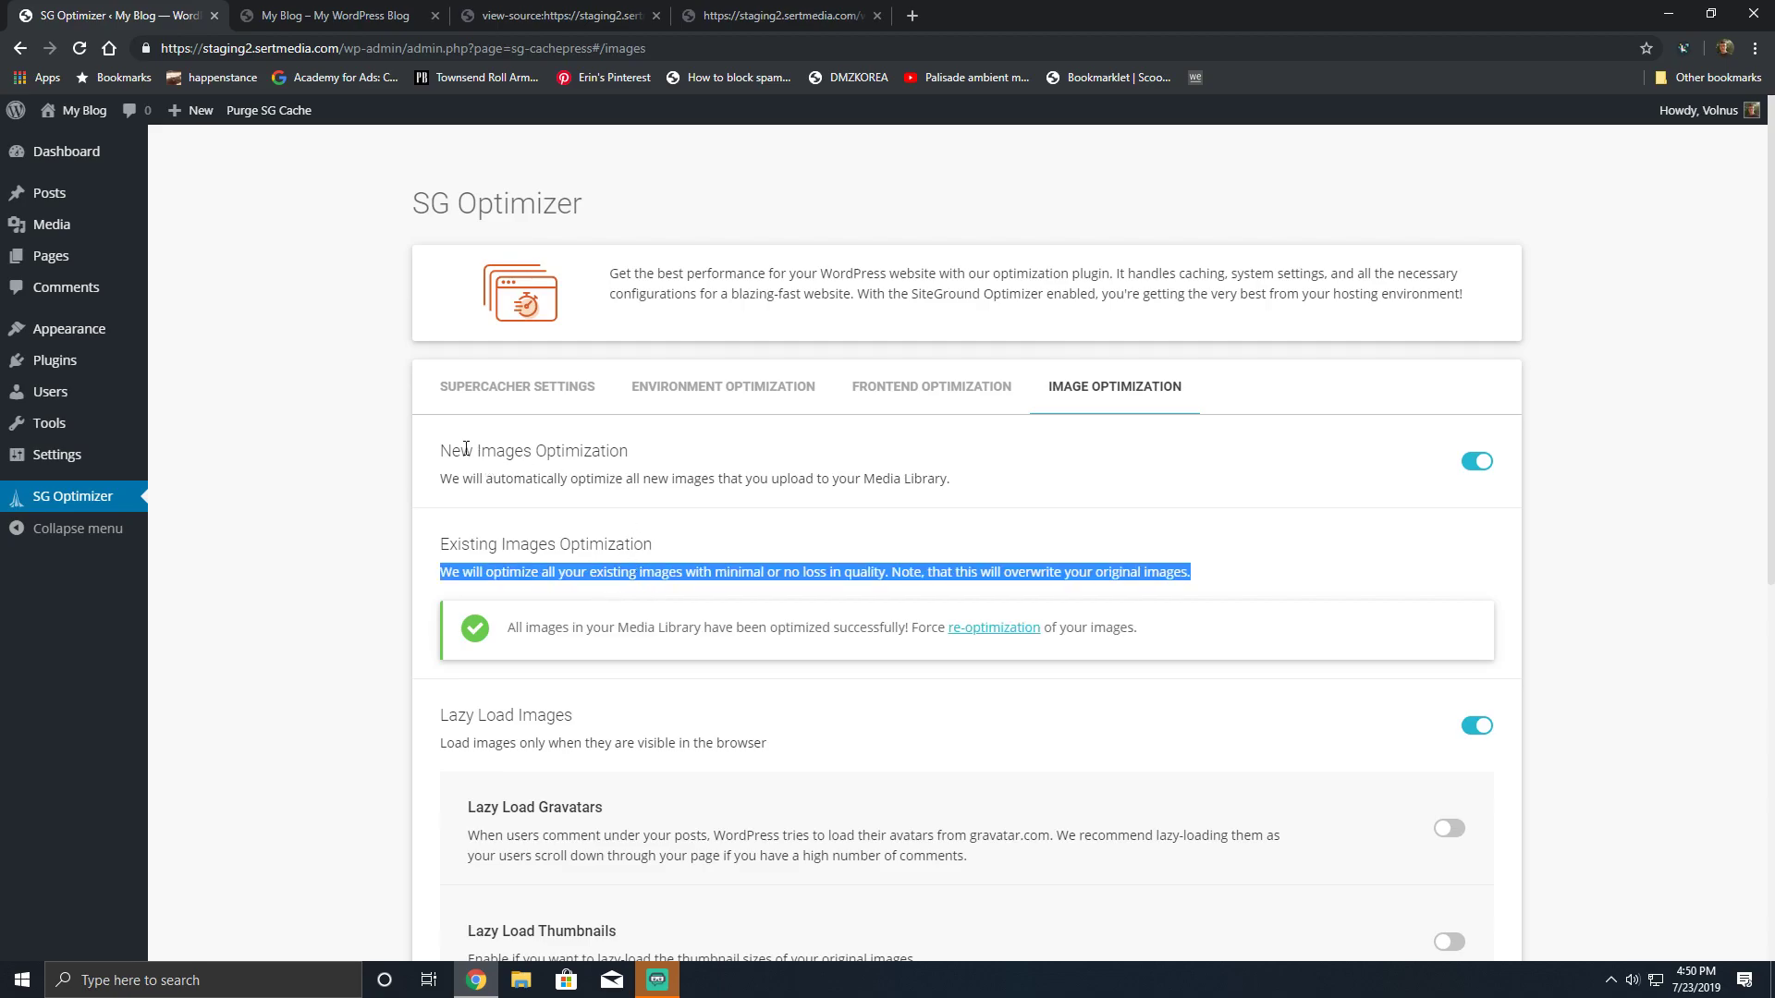
drag(451, 451, 1006, 491)
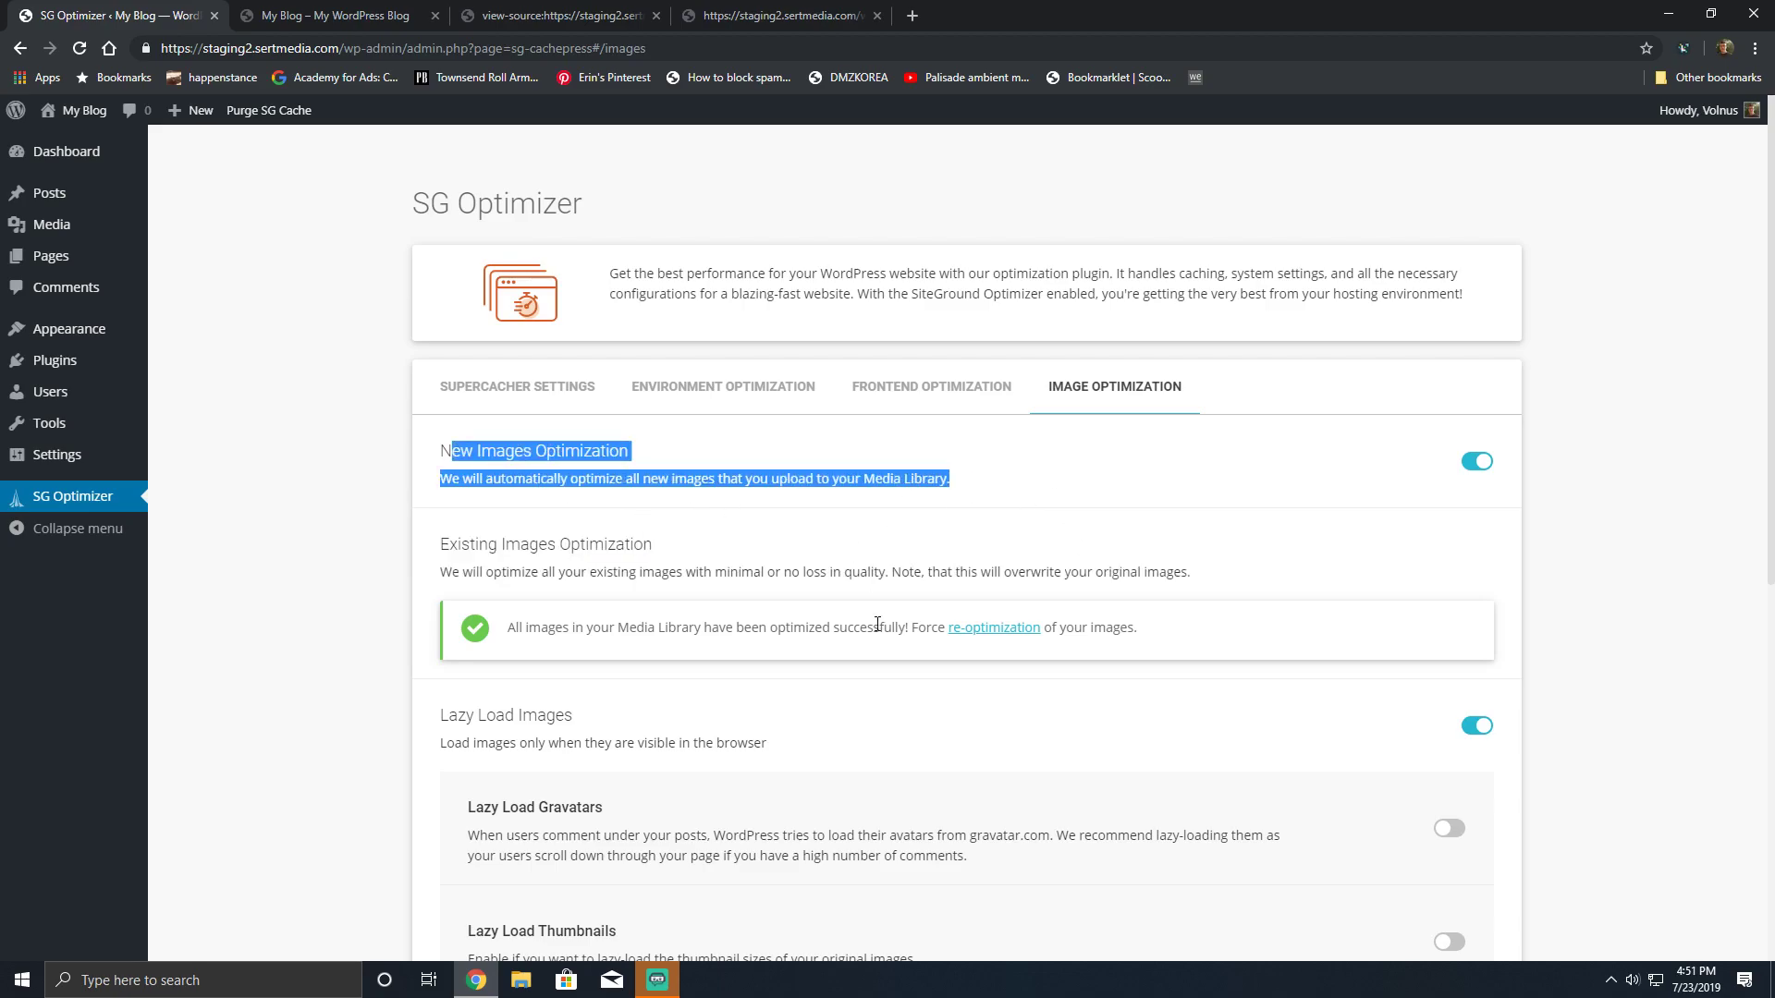
scroll(864, 666, down, 5)
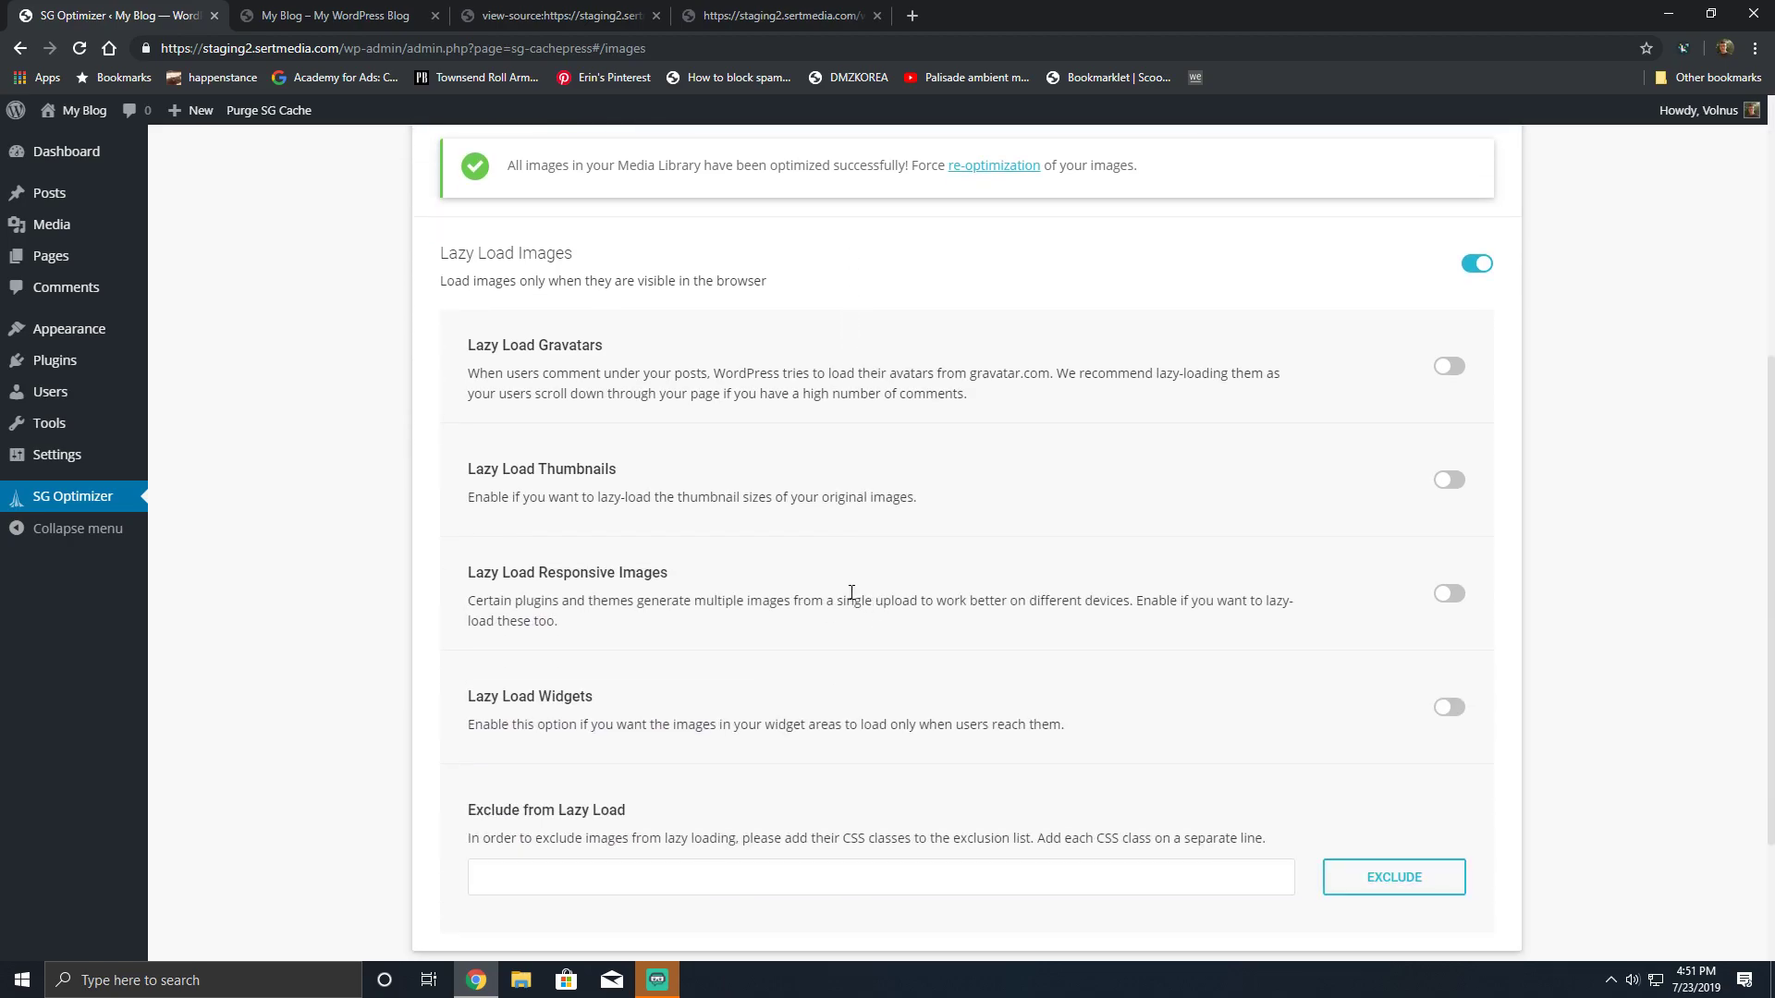
scroll(818, 579, down, 2)
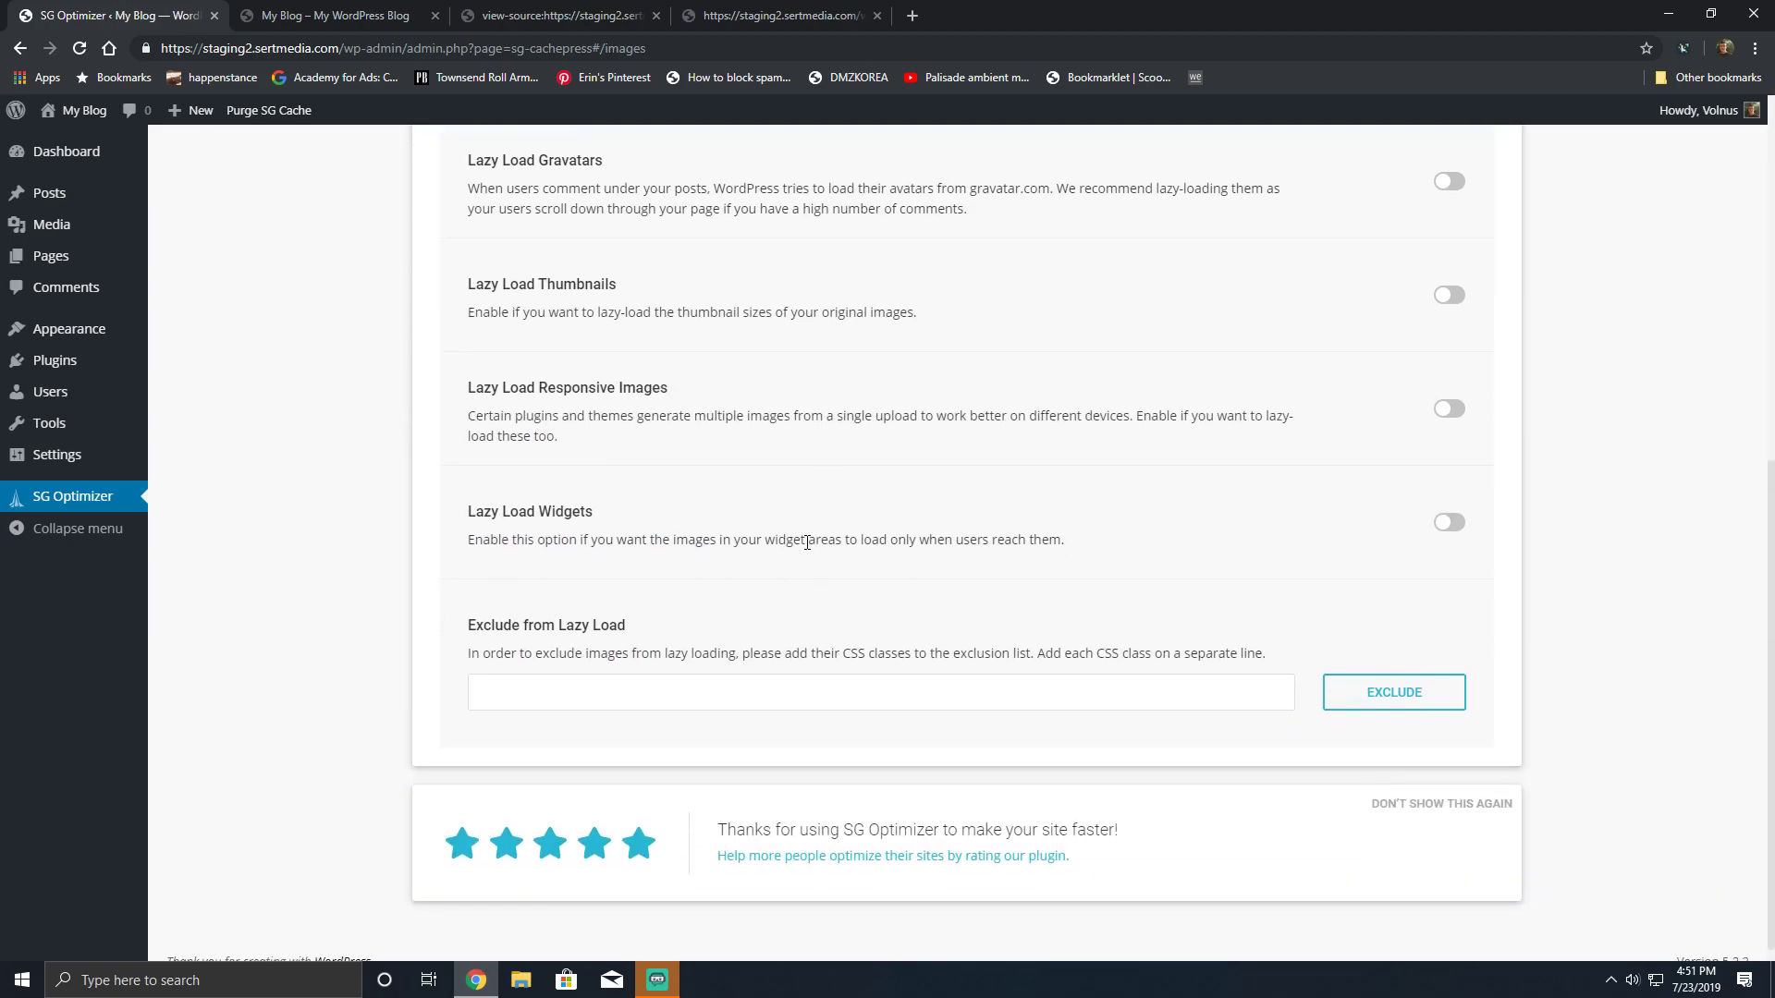
scroll(818, 580, up, 2)
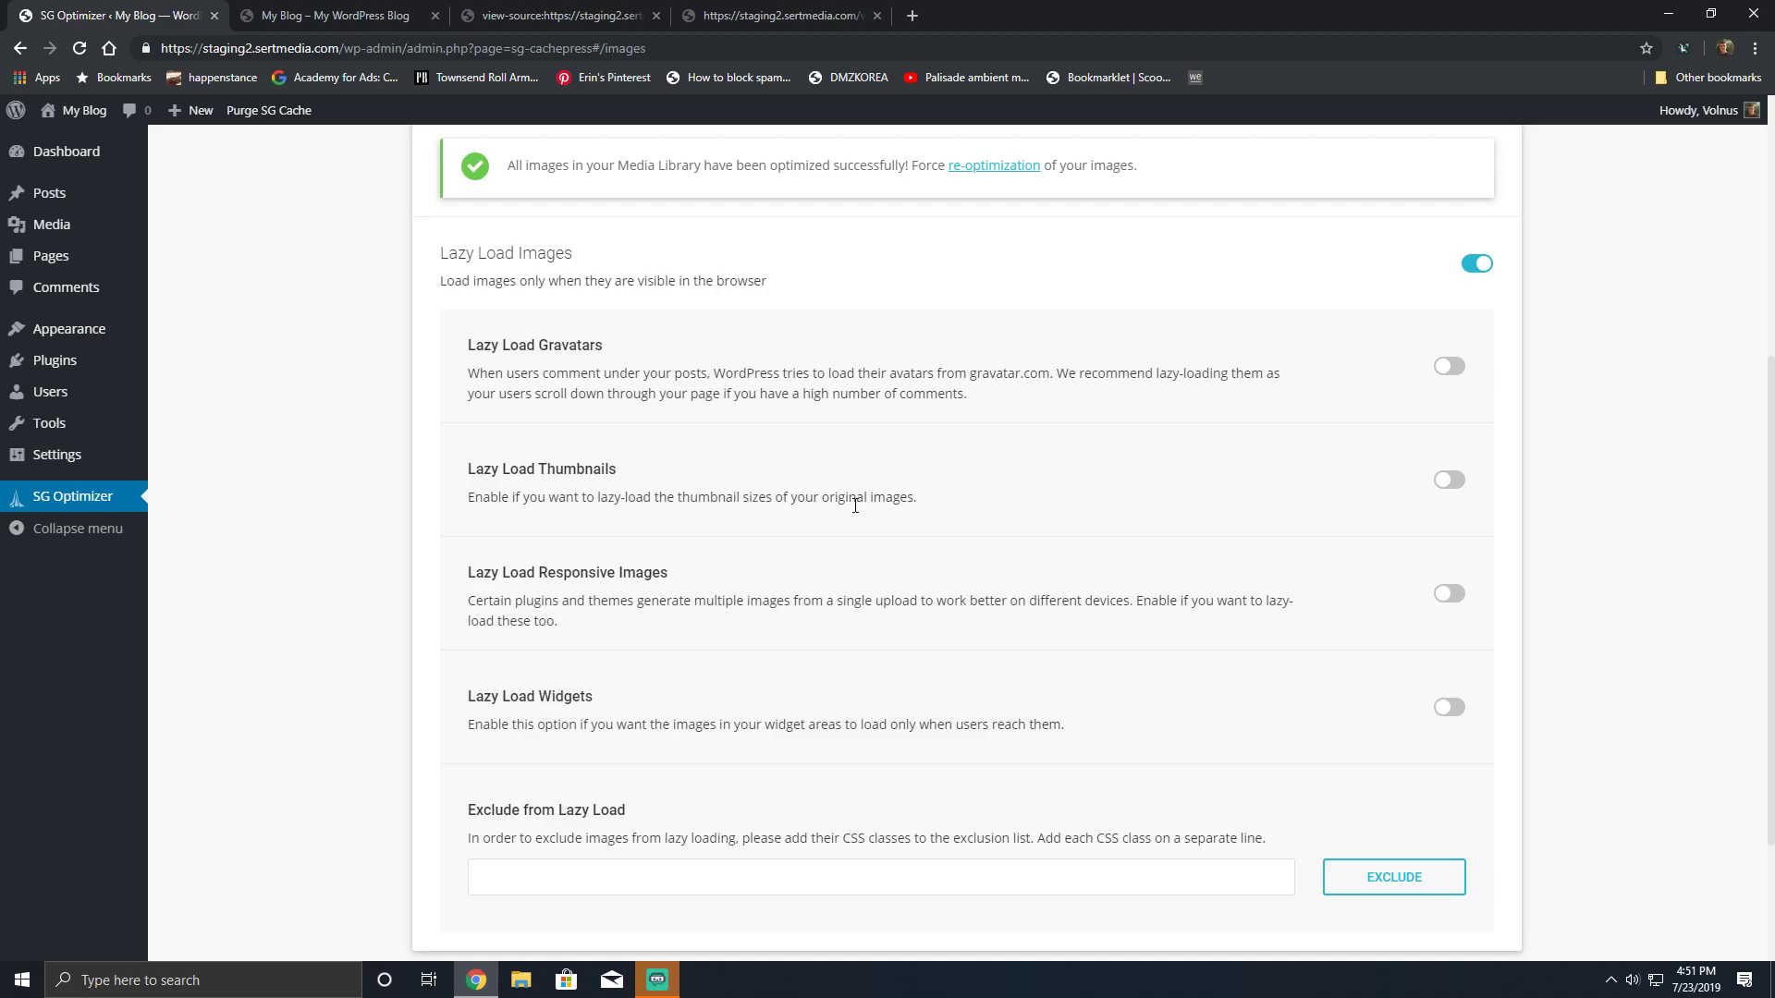
- Check the live blog's widgets and footer, then return to SG Optimizer's Lazy Load settings
key(ctrl+Tab)
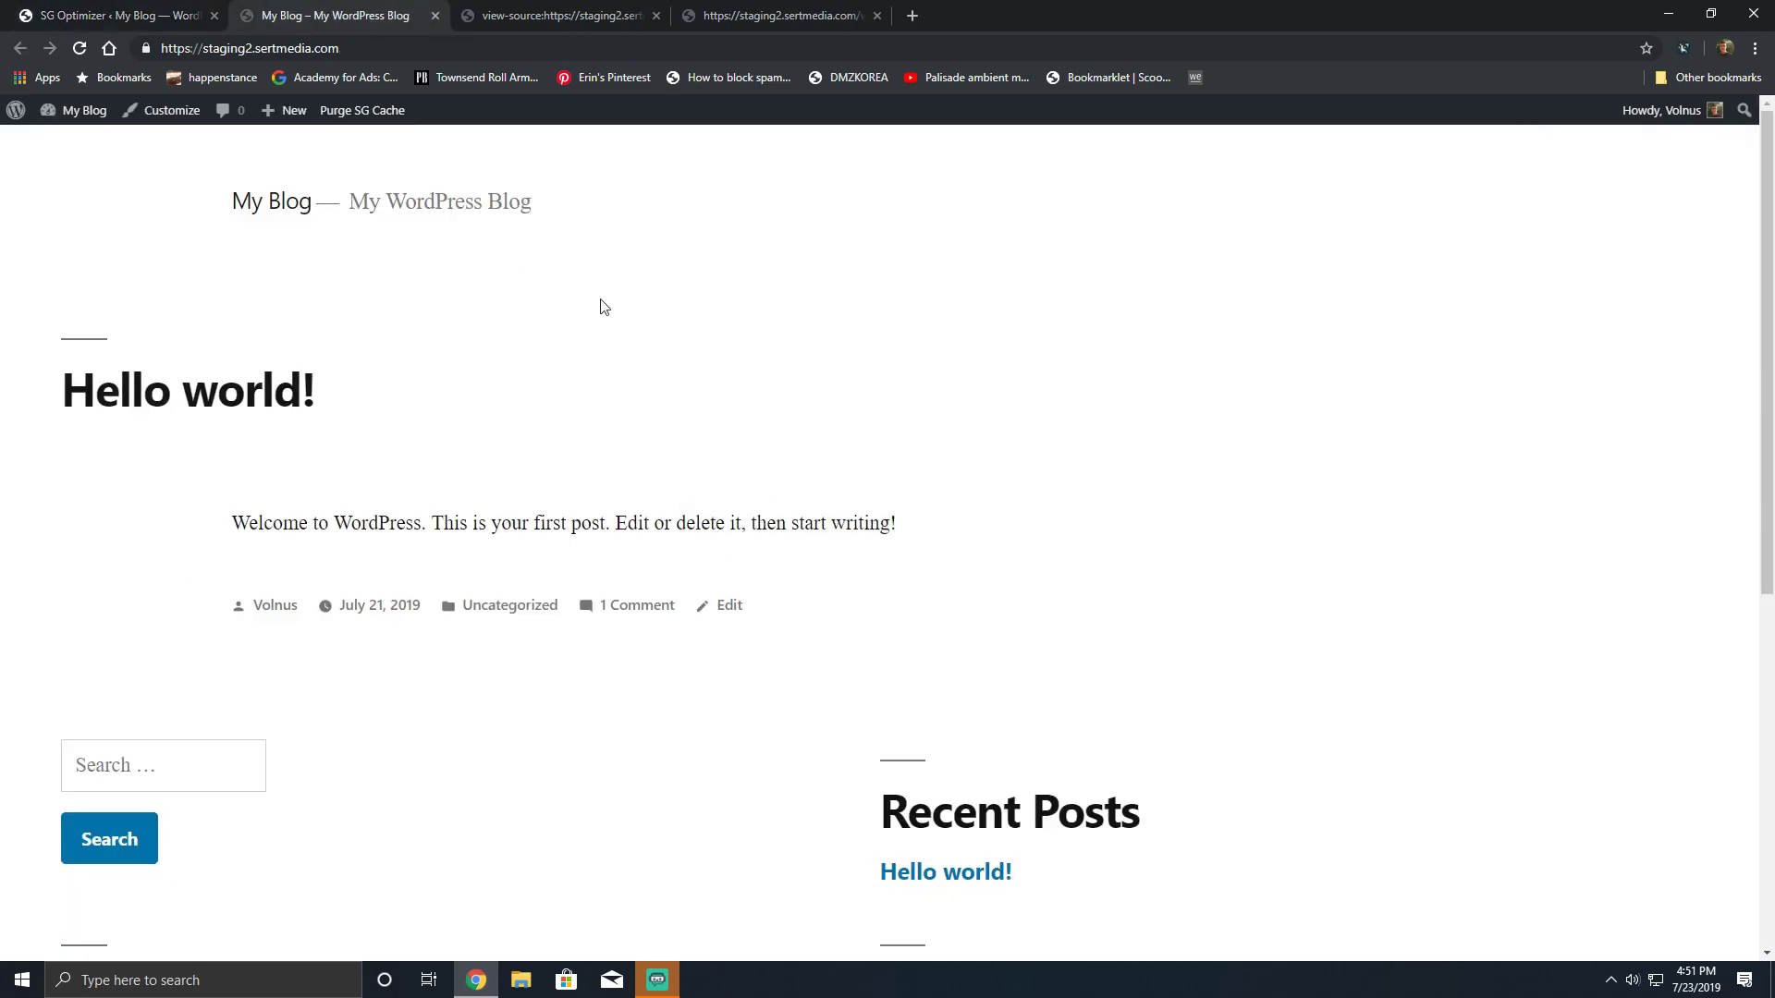
scroll(523, 364, down, 7)
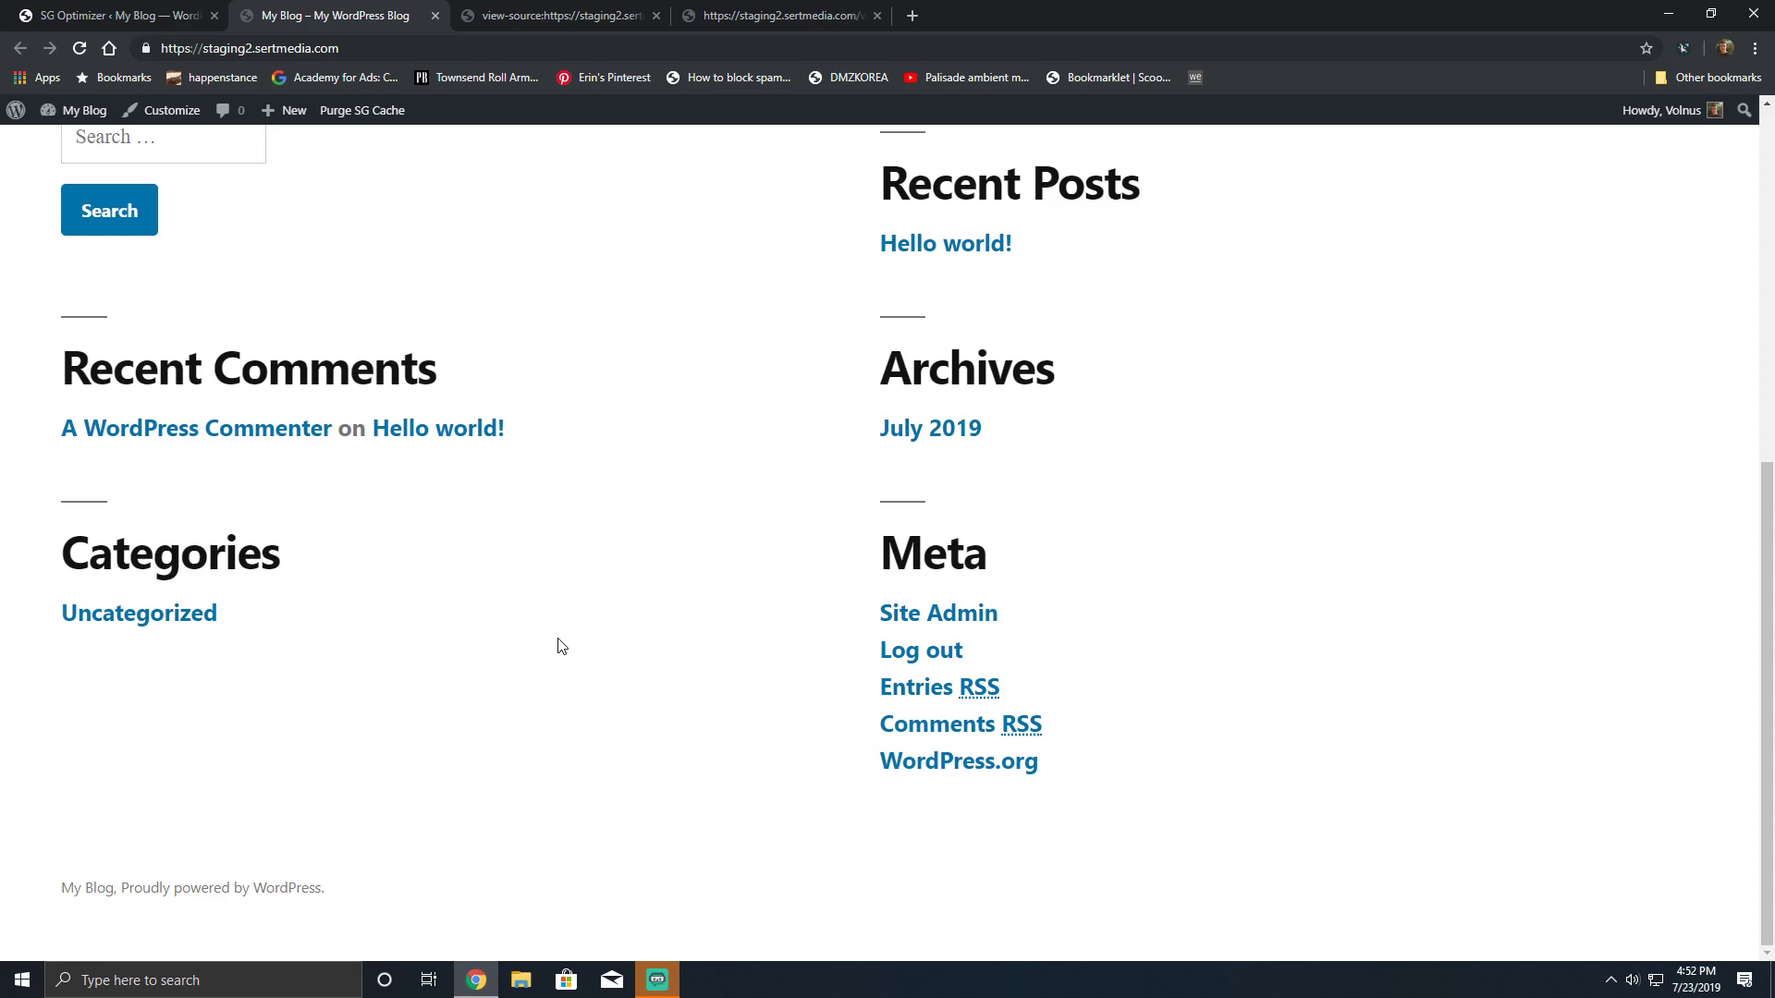
click(86, 15)
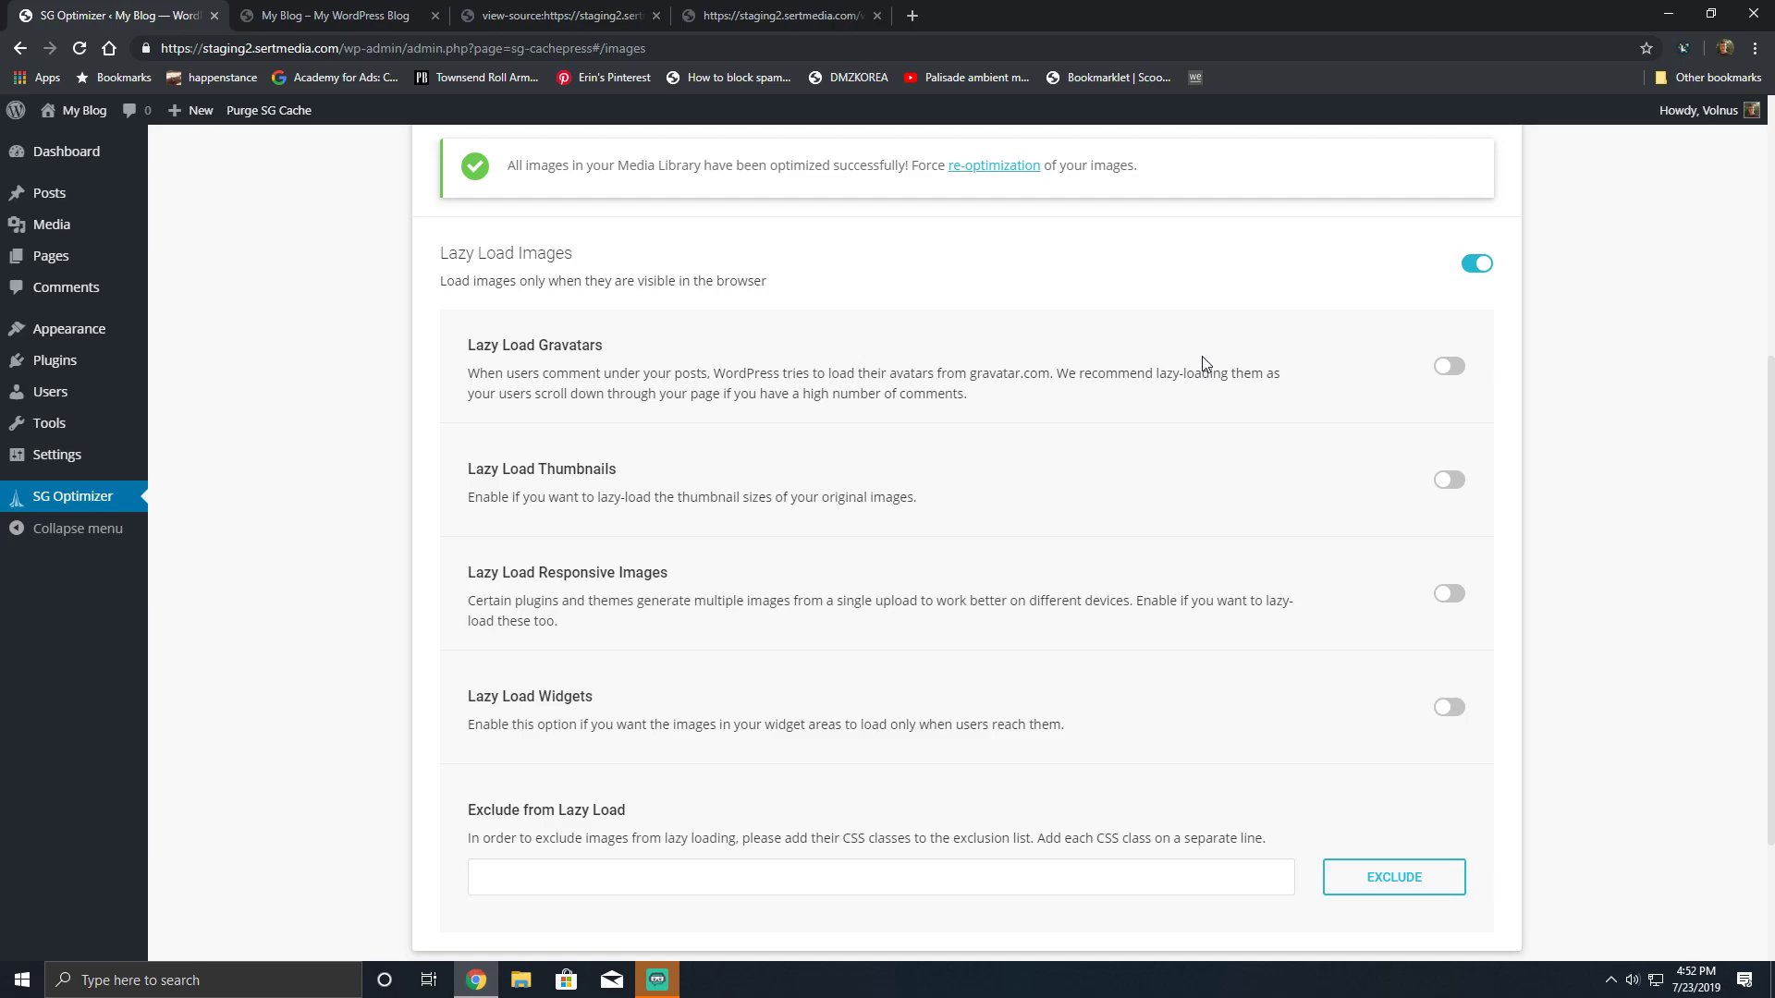
scroll(1331, 589, down, 2)
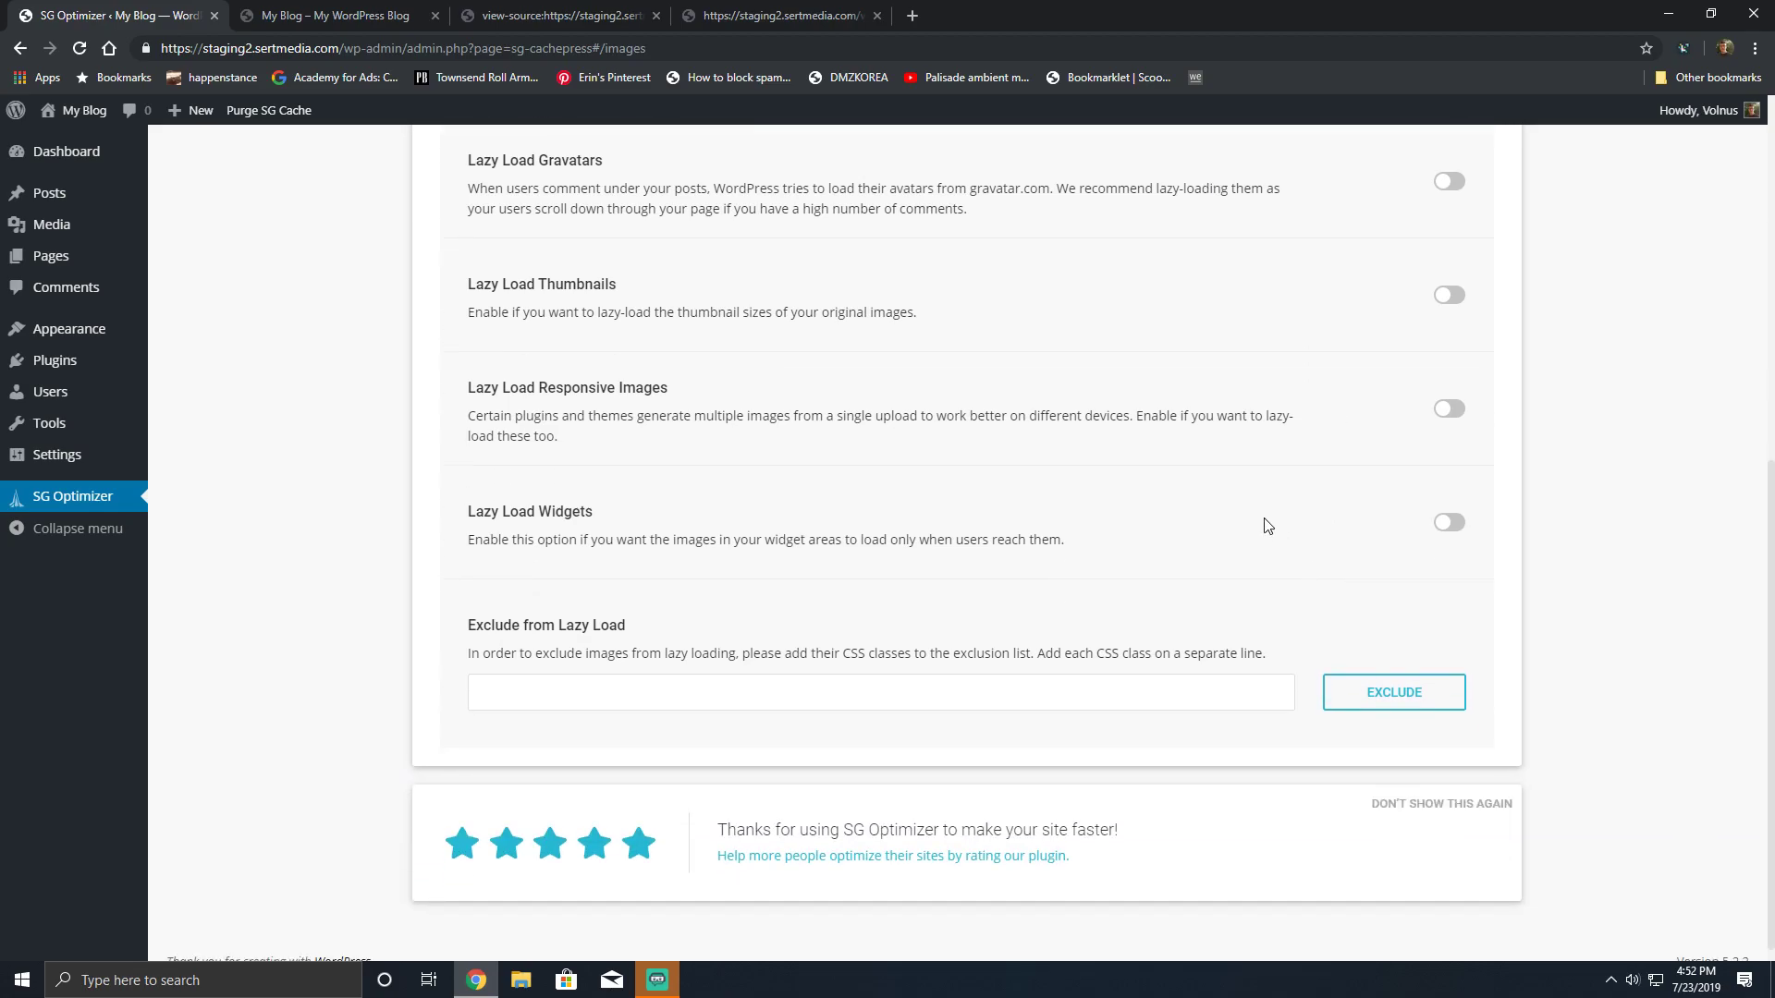
scroll(1267, 526, up, 4)
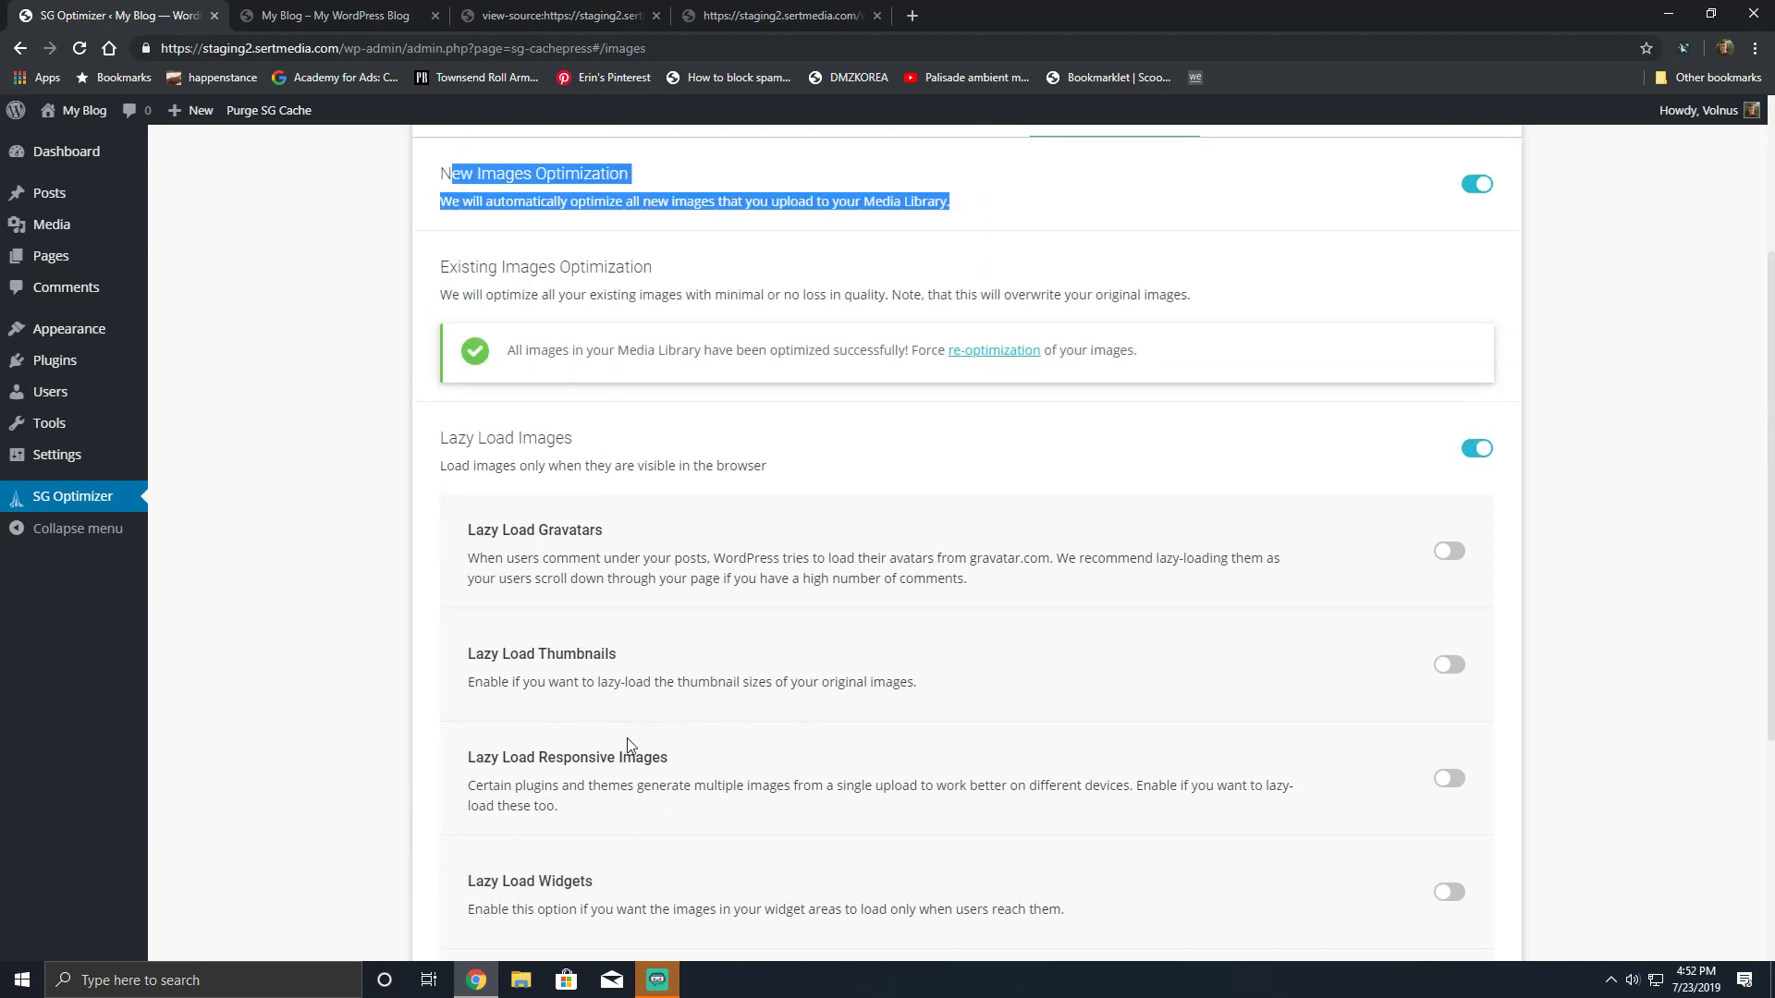
click(808, 419)
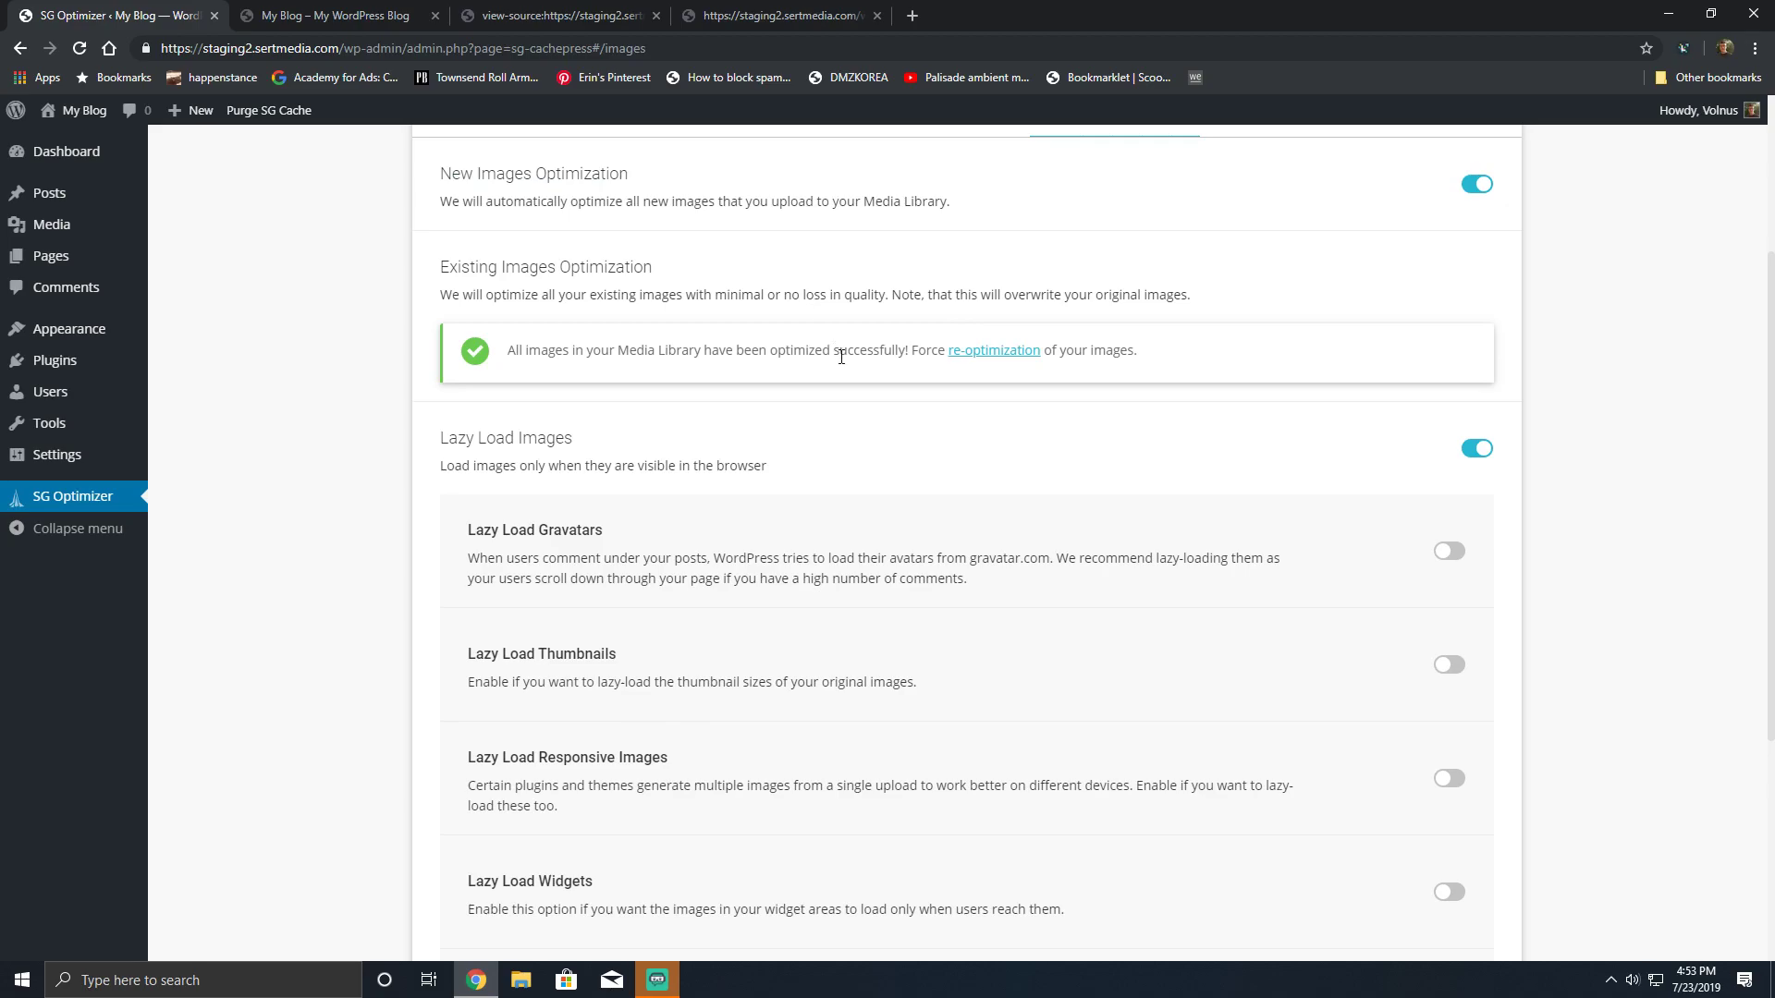
scroll(841, 357, down, 2)
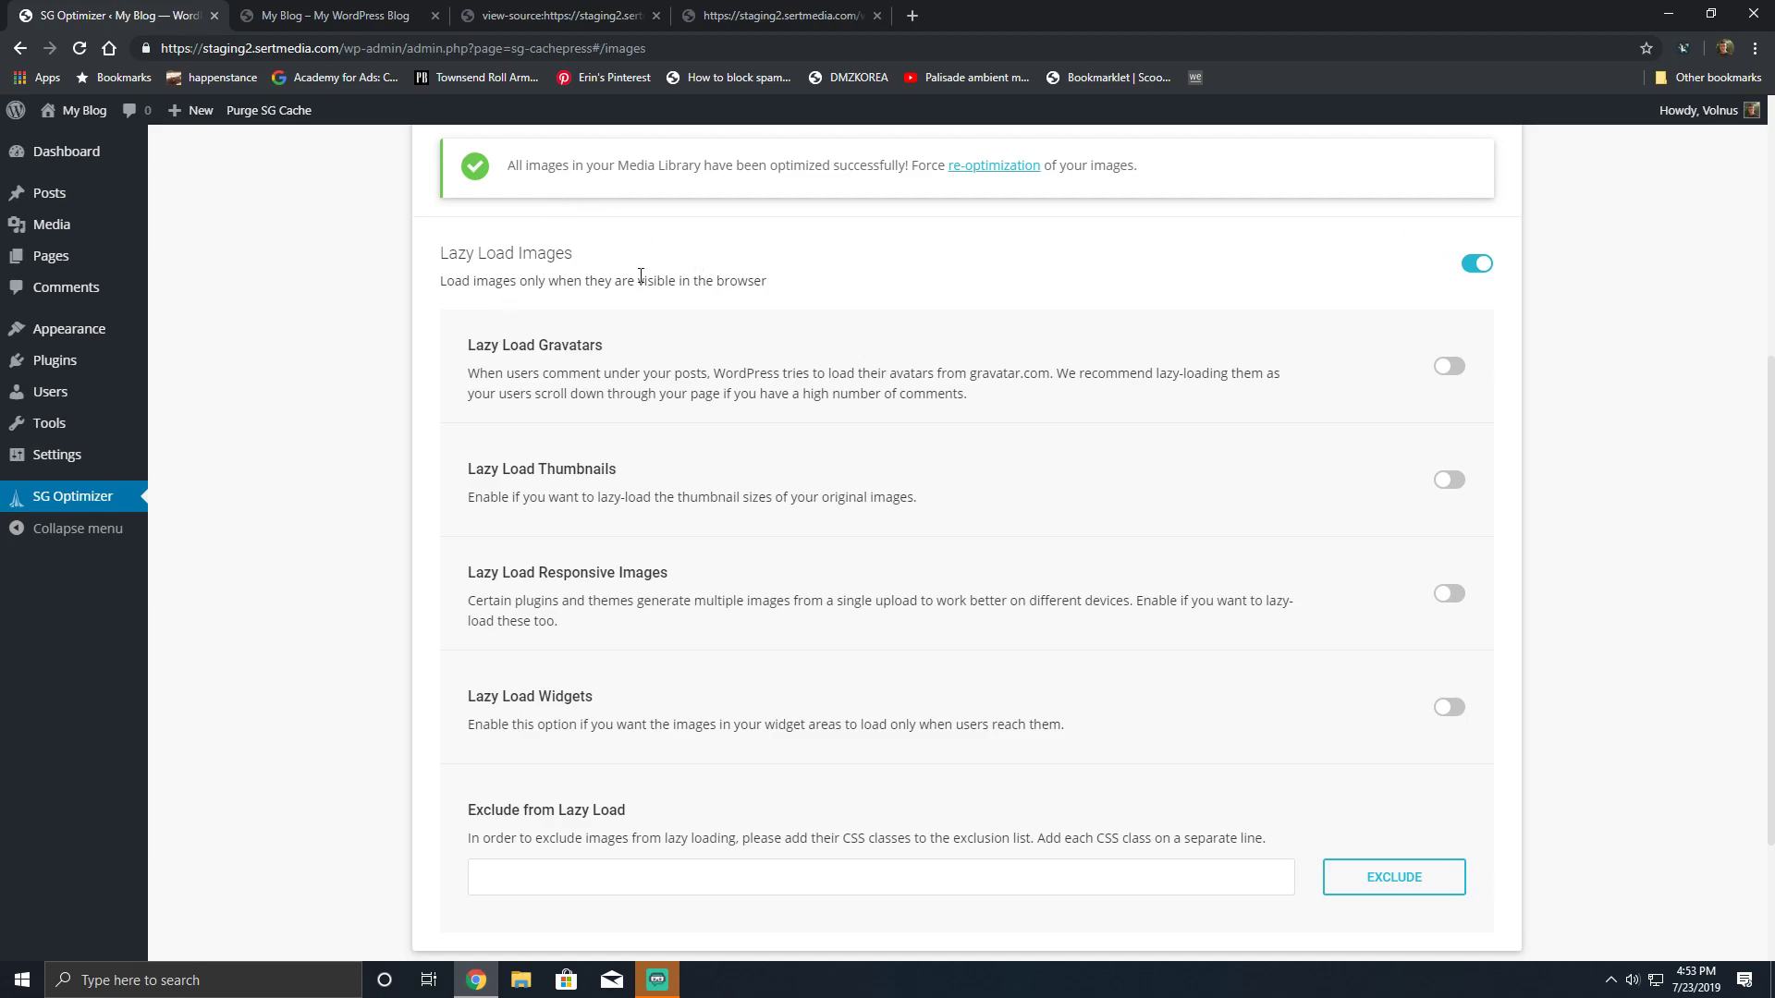
scroll(707, 351, down, 3)
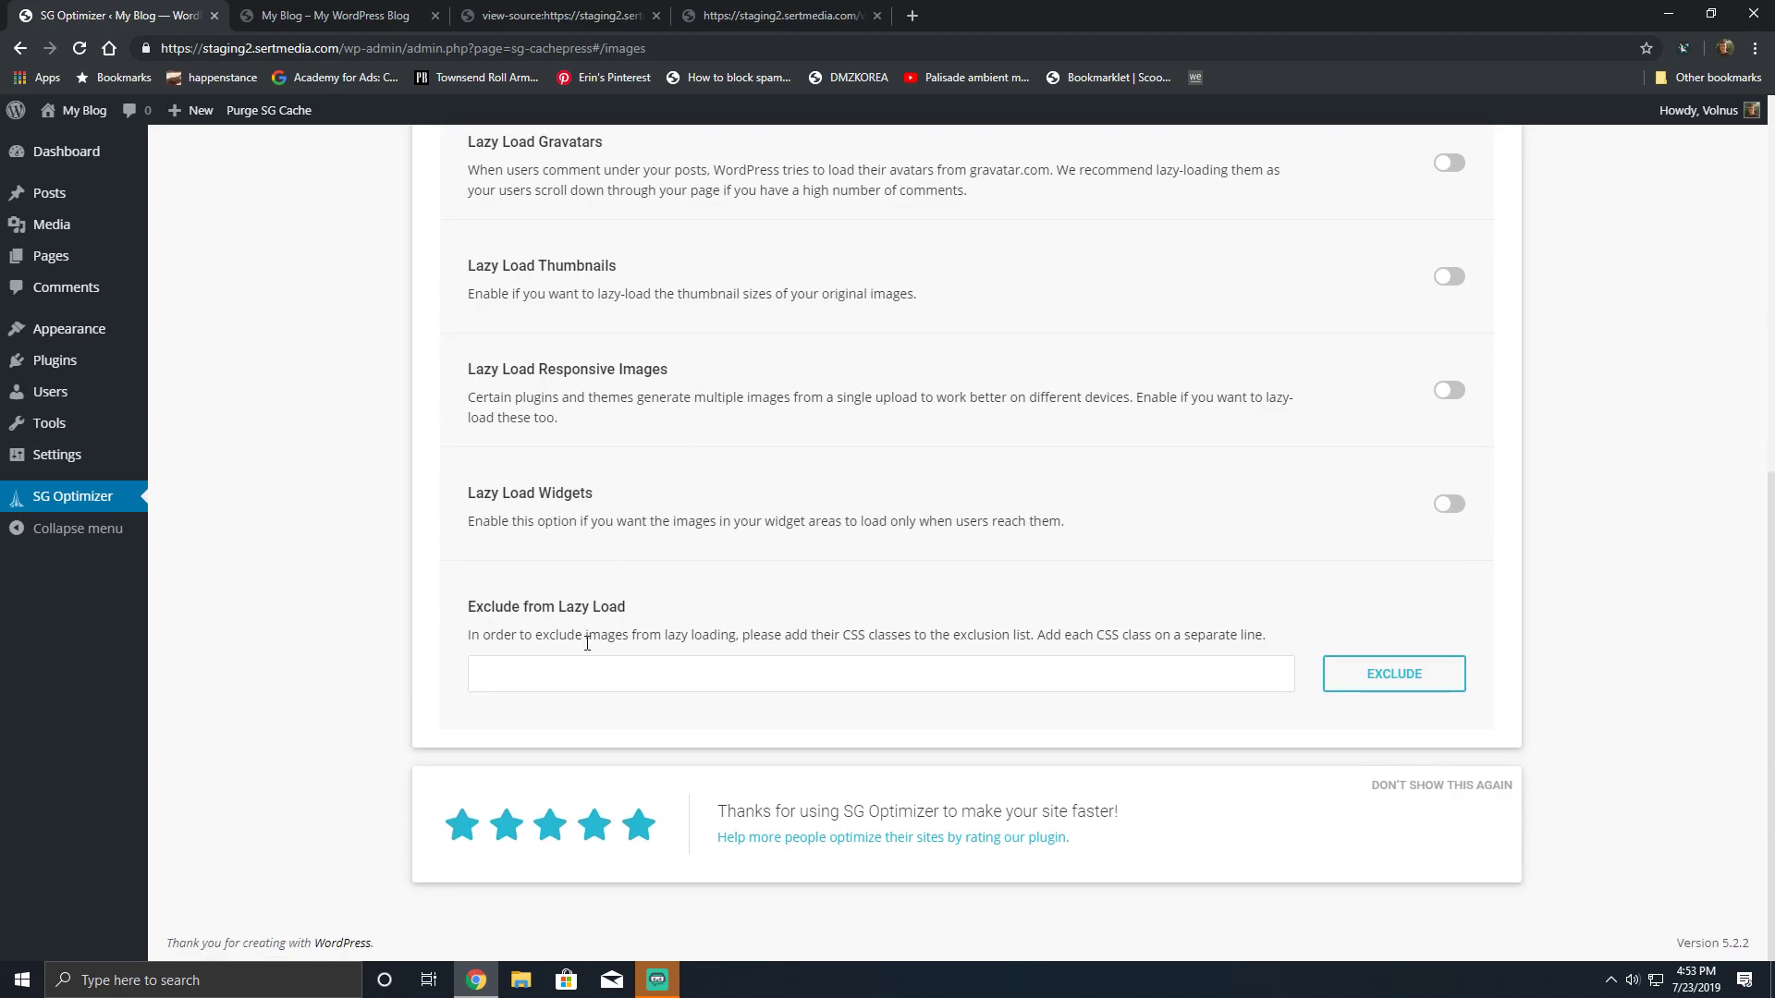
click(646, 676)
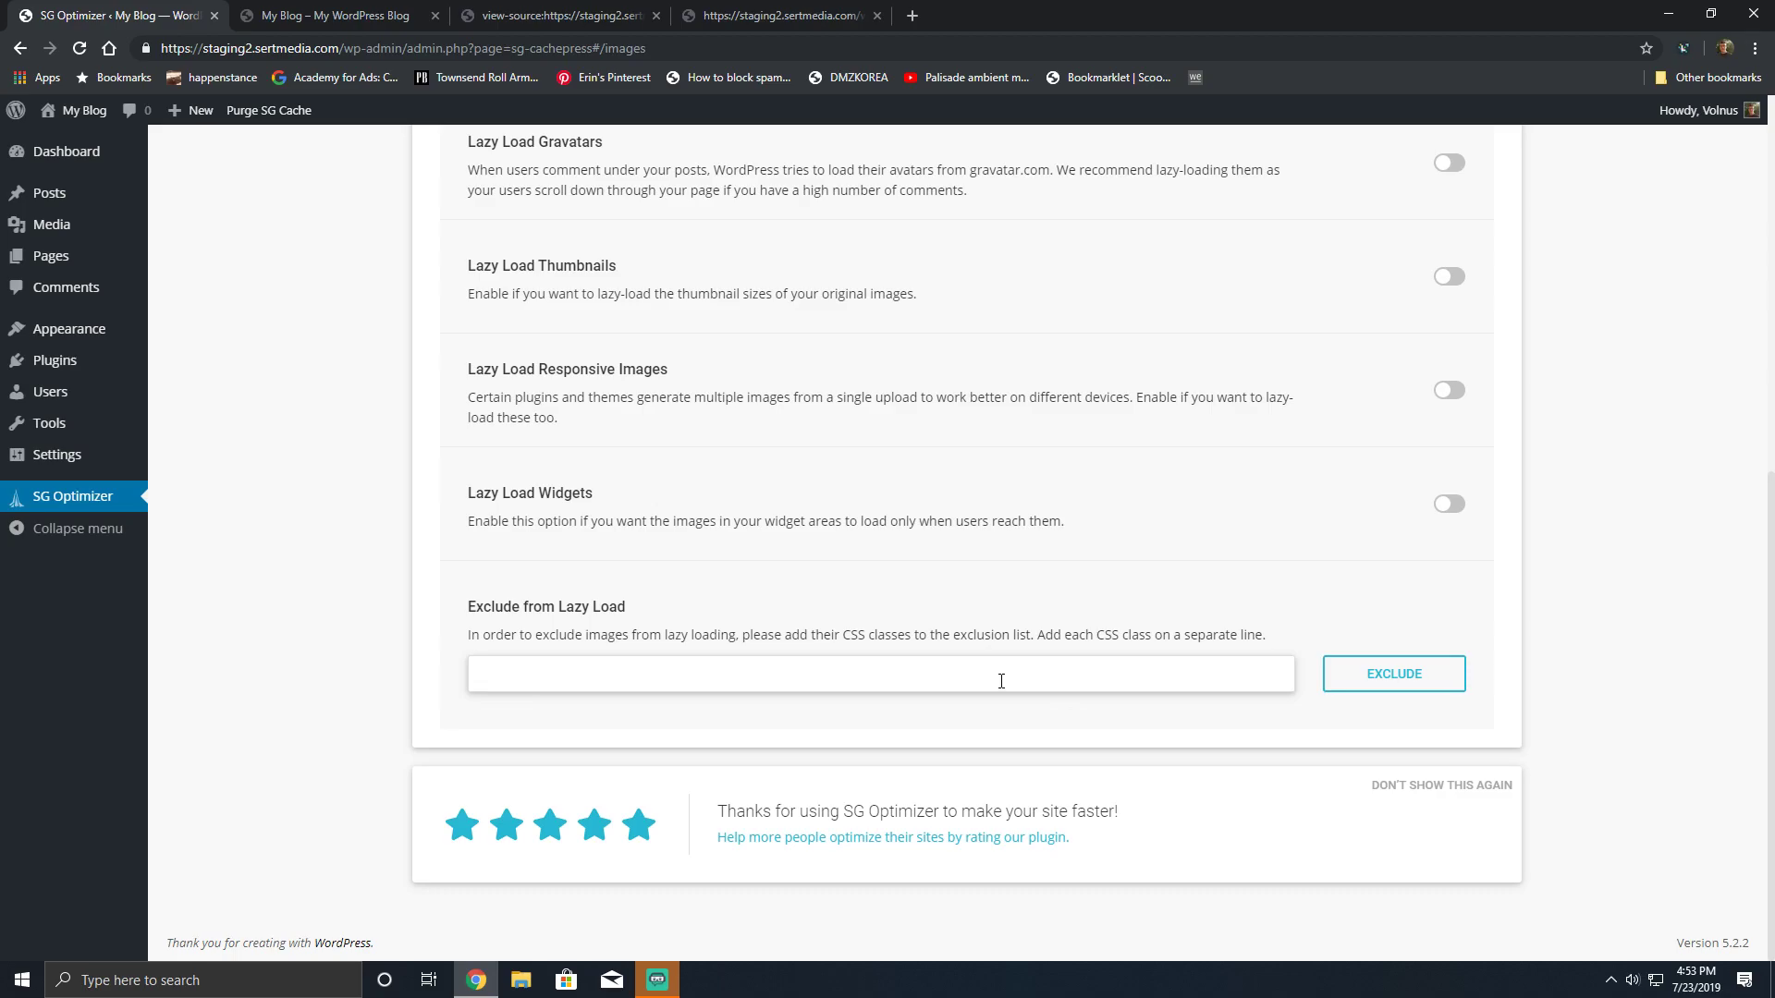
- Go from Frontend Optimization back to SuperCacher Settings, with Dynamic Caching and Automatic Cache Purge on
scroll(1002, 682, up, 10)
click(969, 278)
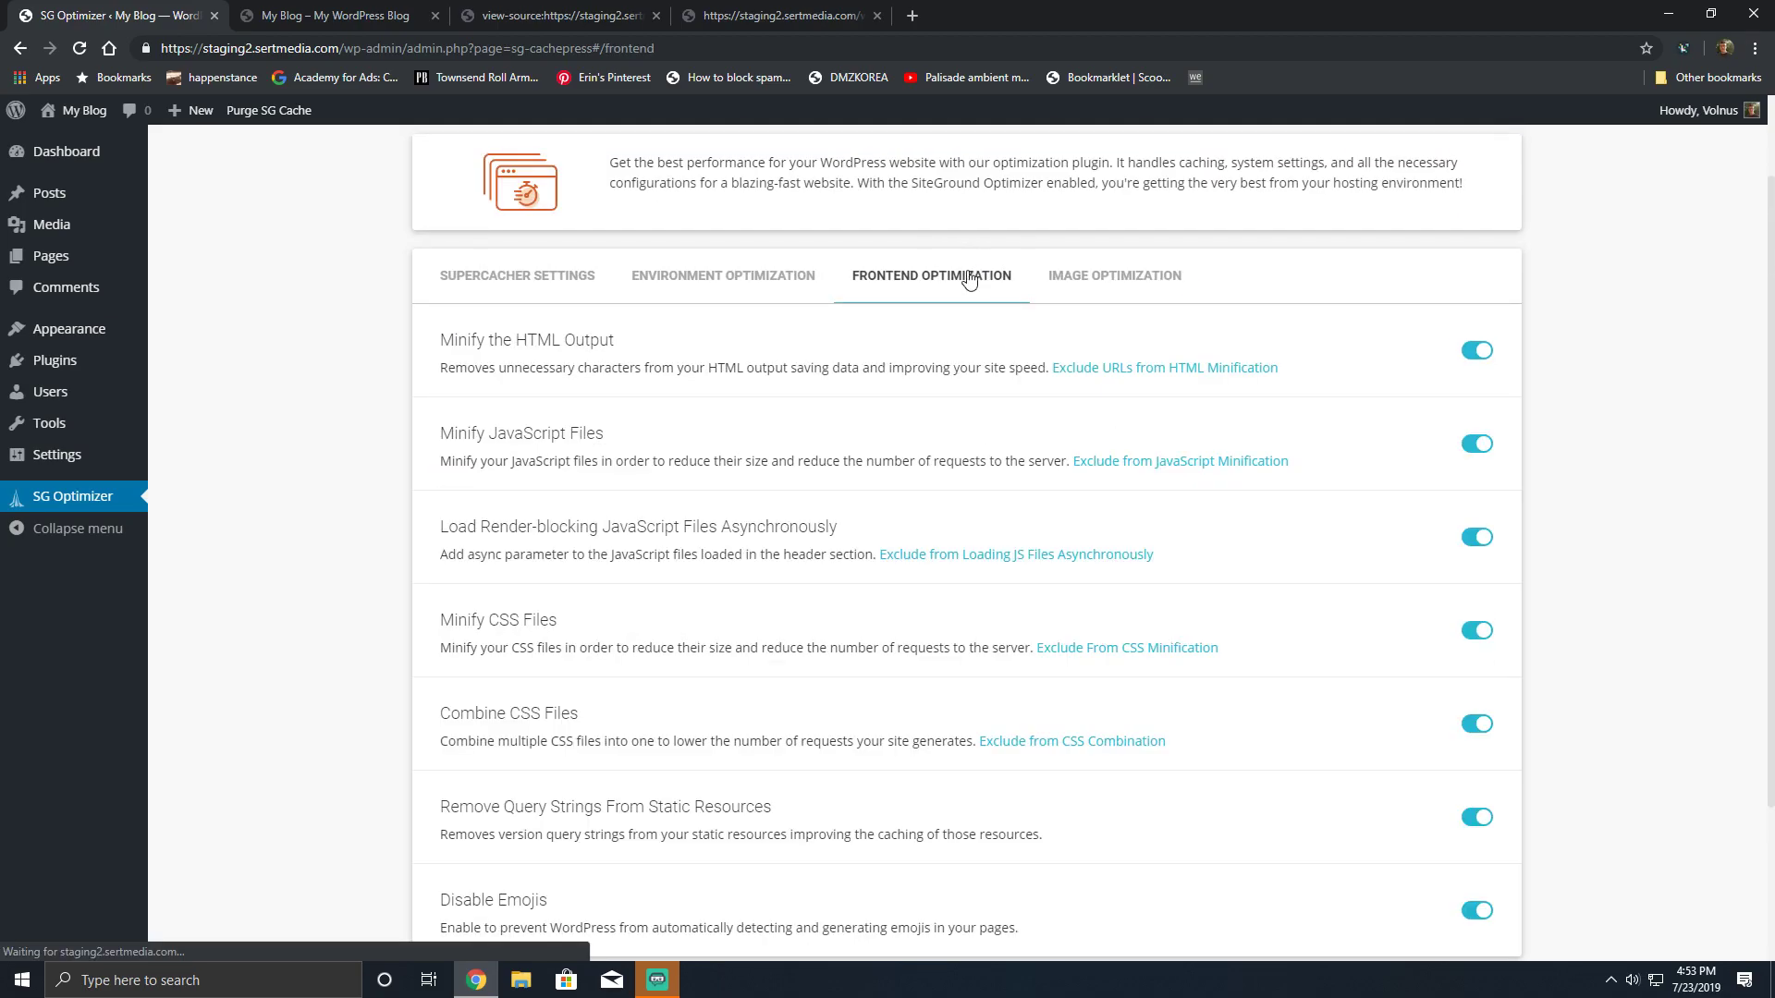
click(518, 280)
scroll(519, 296, up, 1)
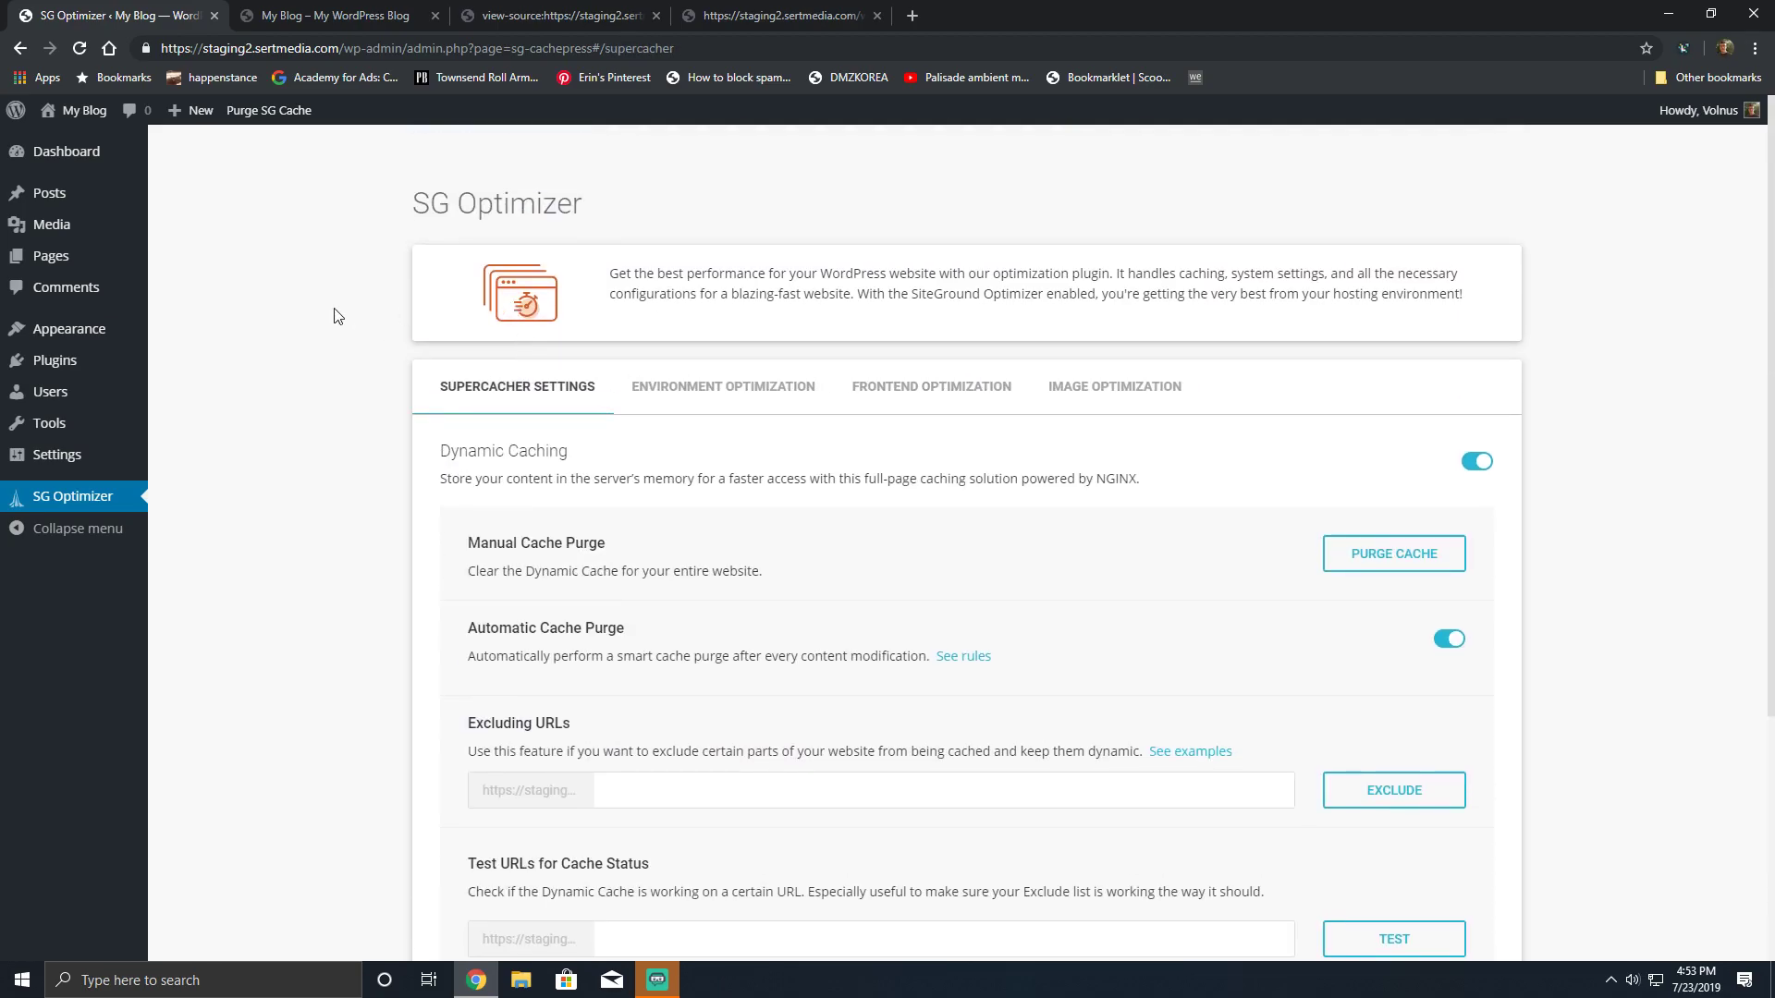
mouse_move(108, 277)
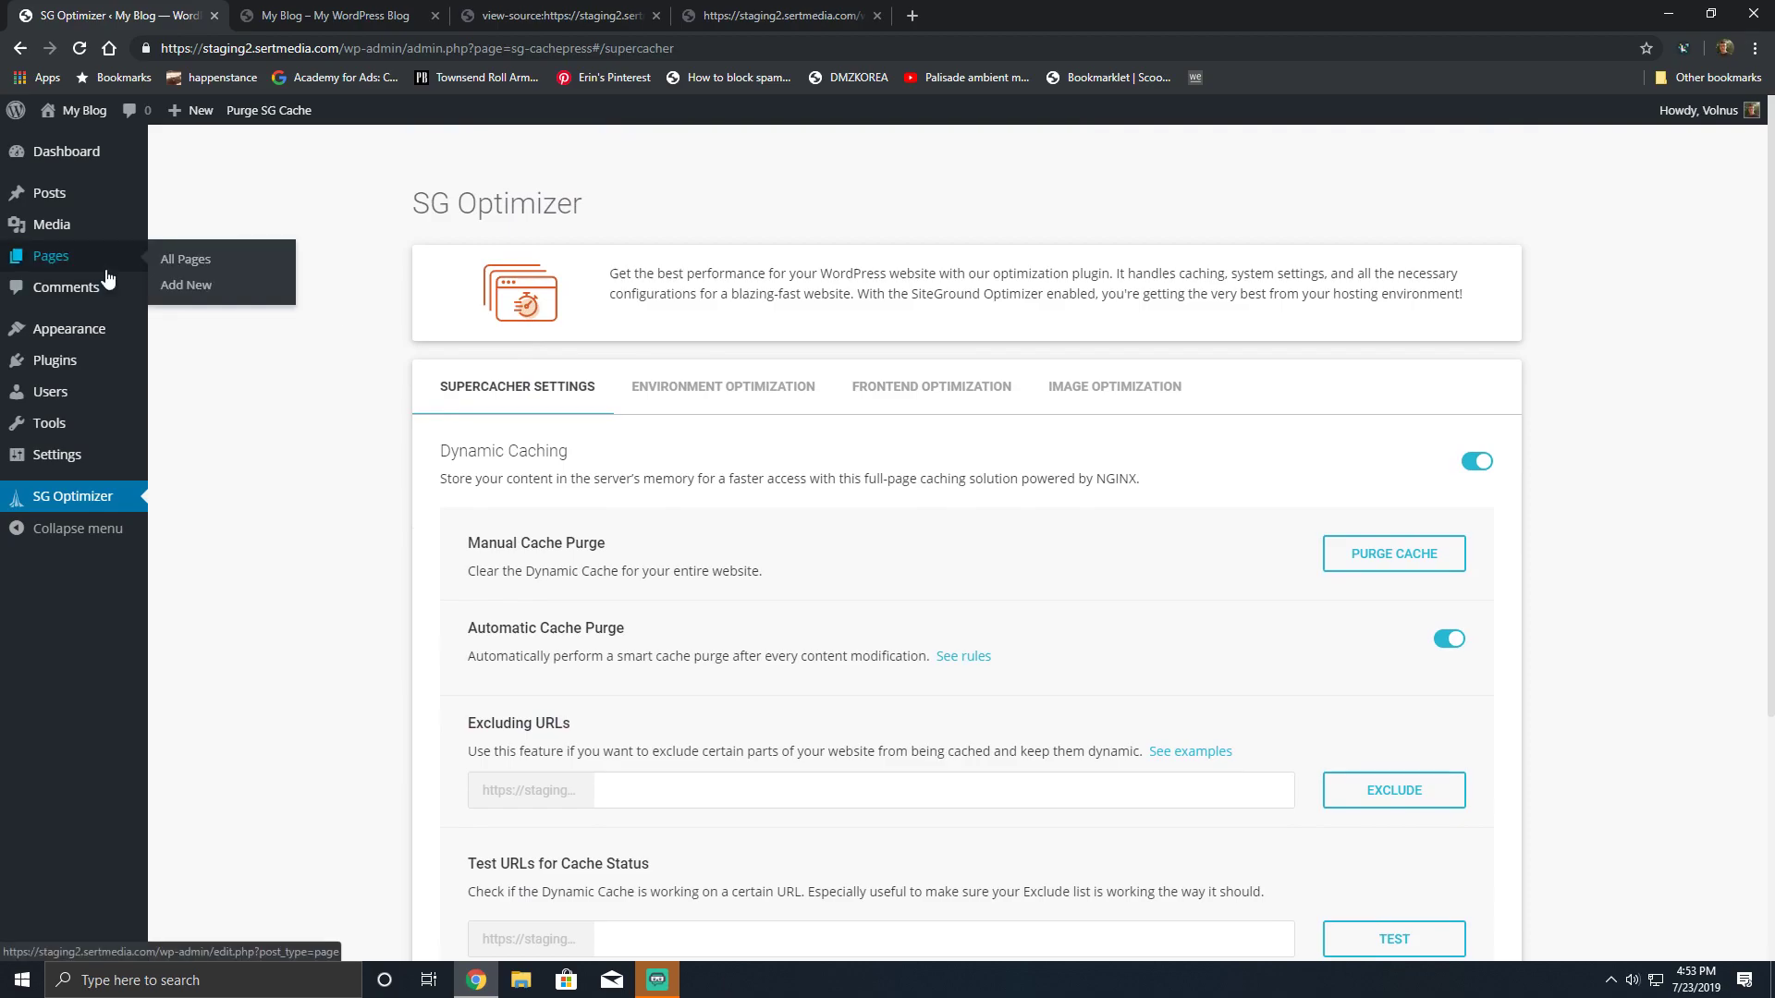